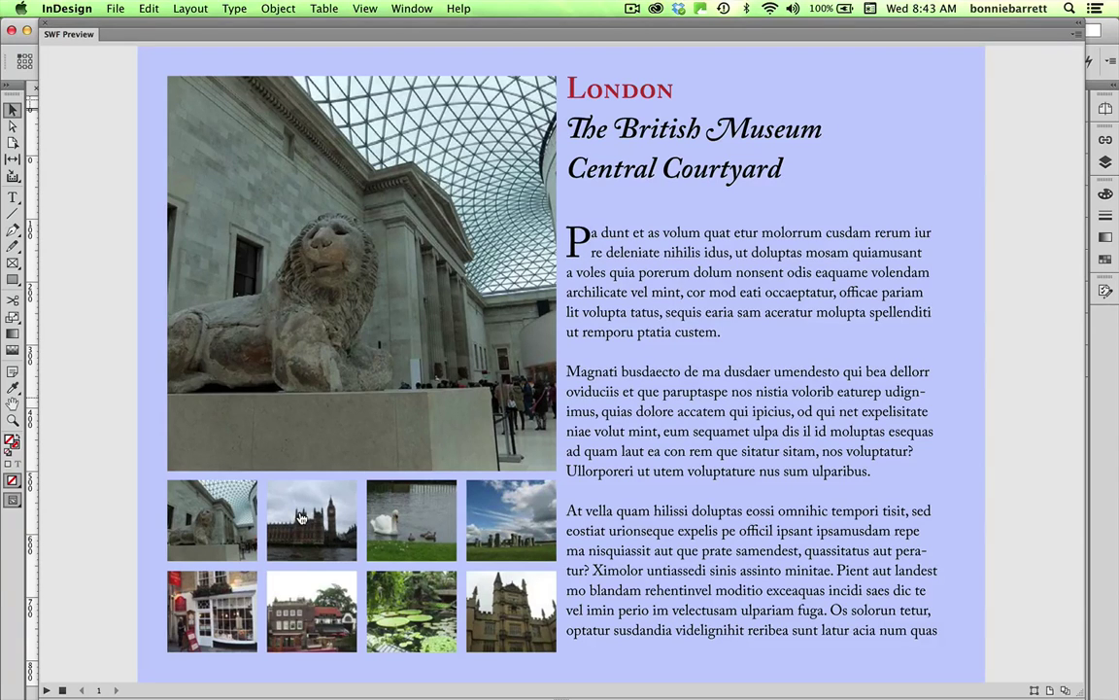
Step: In SWF Preview, cycle the thumbnails: Big Ben, Hampton Court, Stonehenge, Bath, The Dove, Kew Gardens, Oxford
{"action": "left_click", "coordinate": [301, 518]}
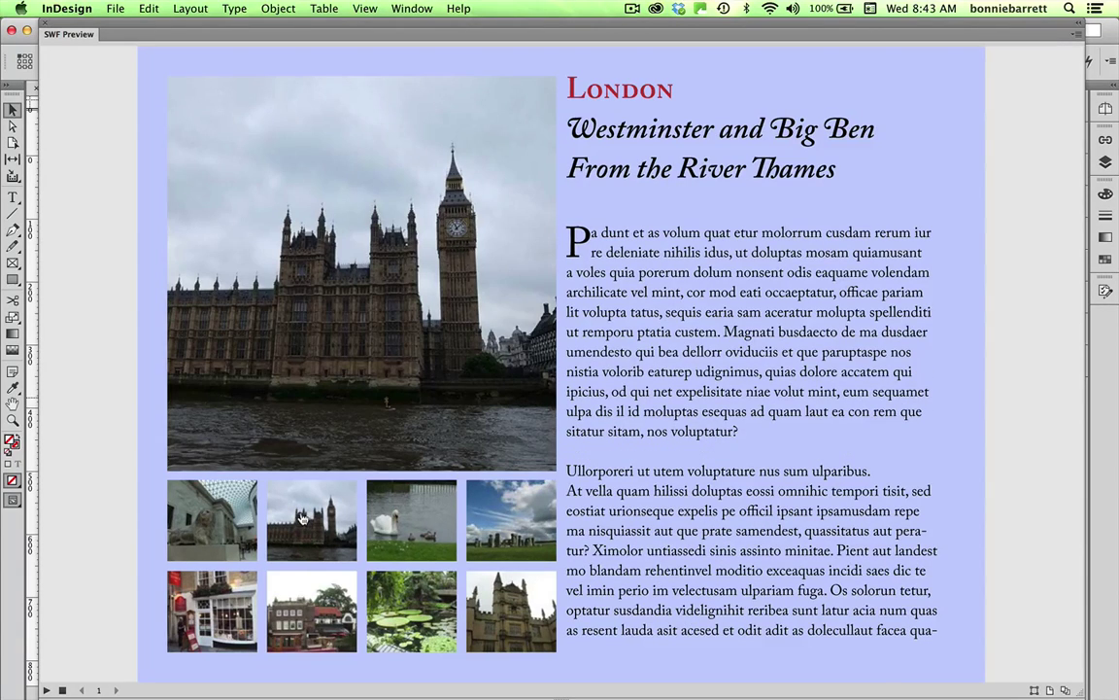
{"action": "left_click", "coordinate": [414, 521]}
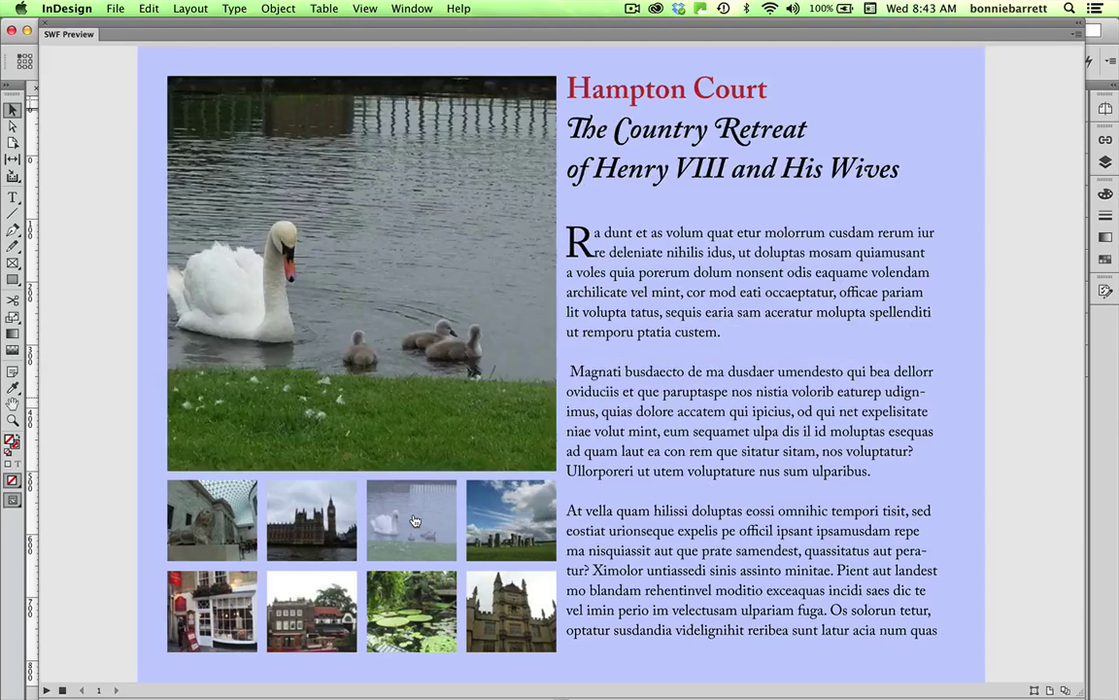
{"action": "left_click", "coordinate": [501, 517]}
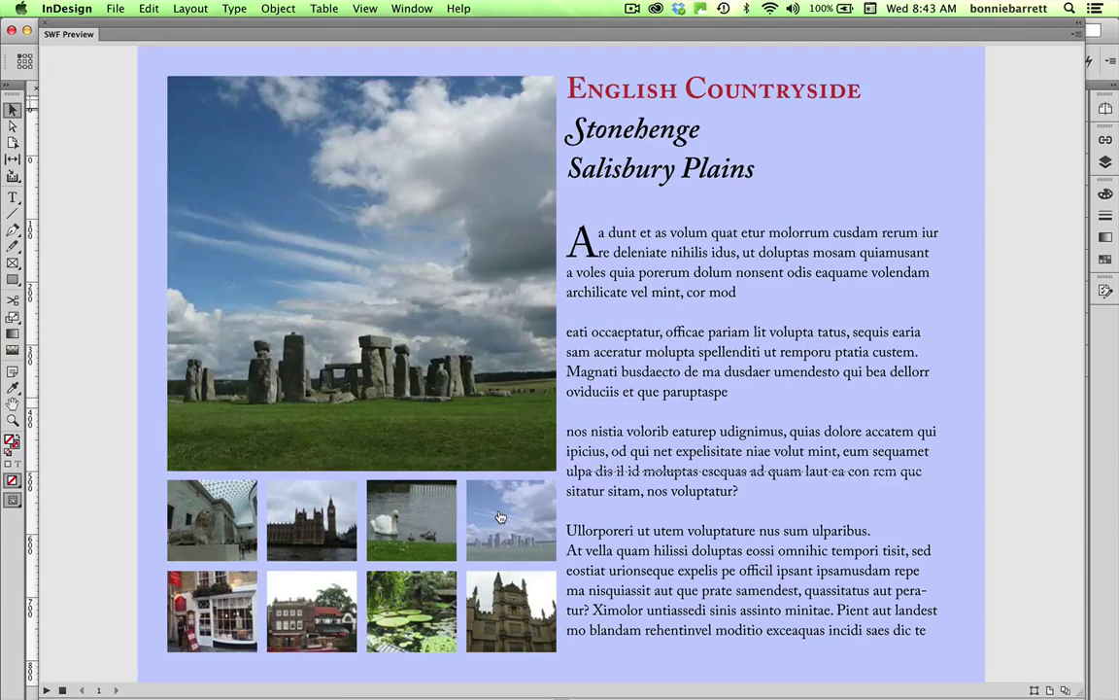
{"action": "left_click", "coordinate": [223, 626]}
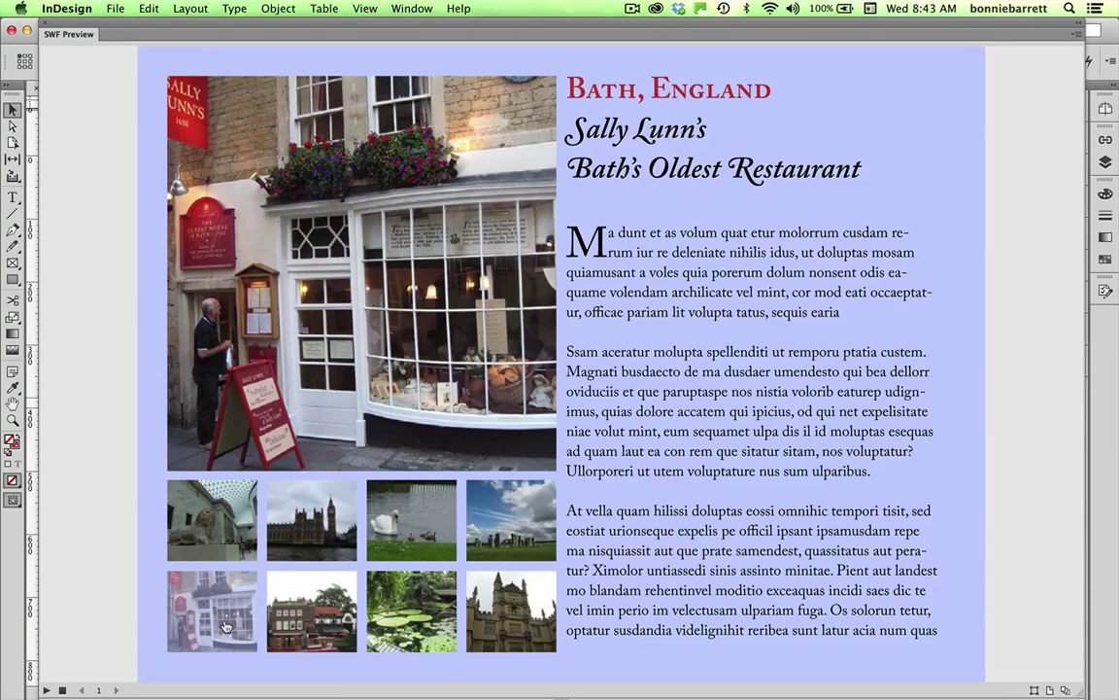
{"action": "left_click", "coordinate": [317, 599]}
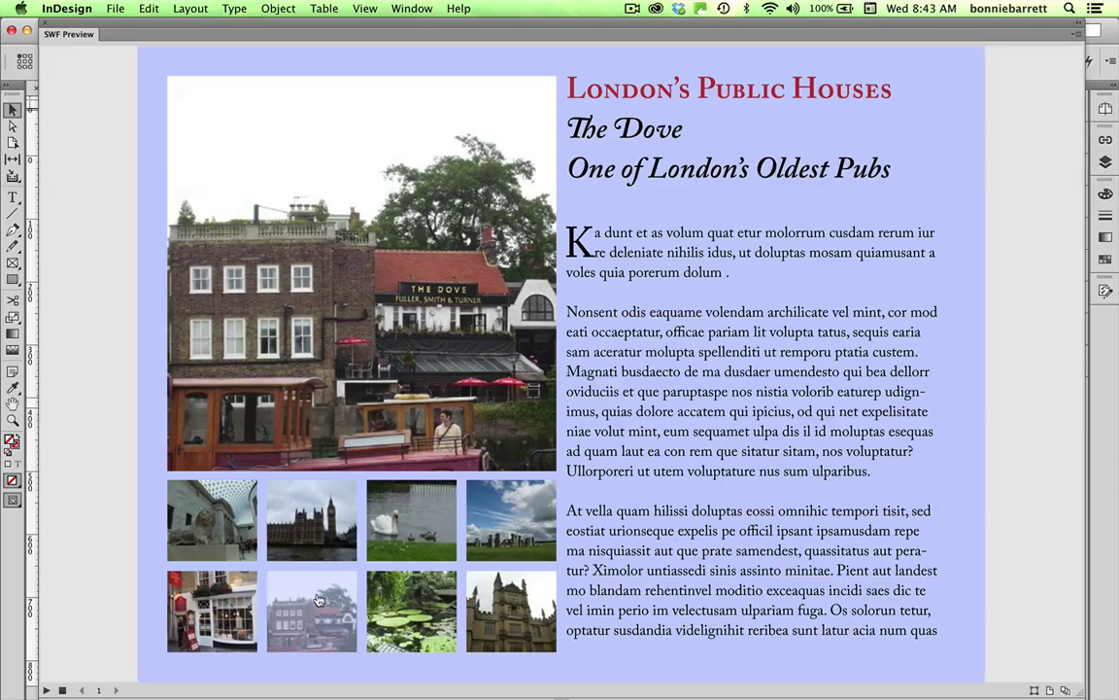
{"action": "left_click", "coordinate": [411, 597]}
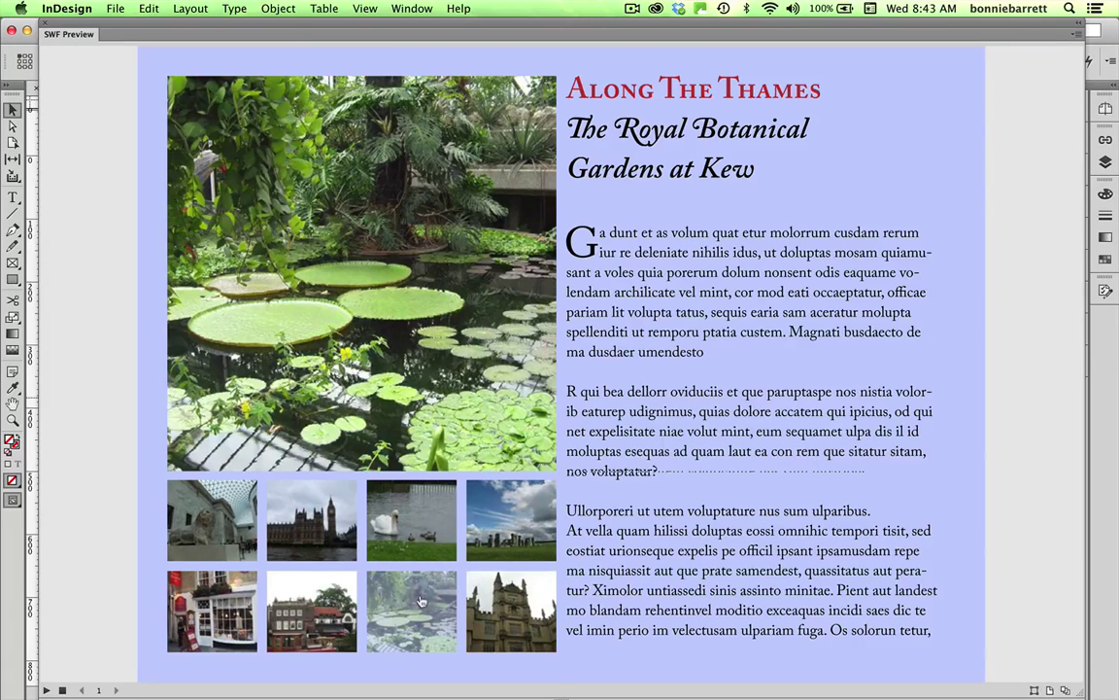
{"action": "left_click", "coordinate": [522, 598]}
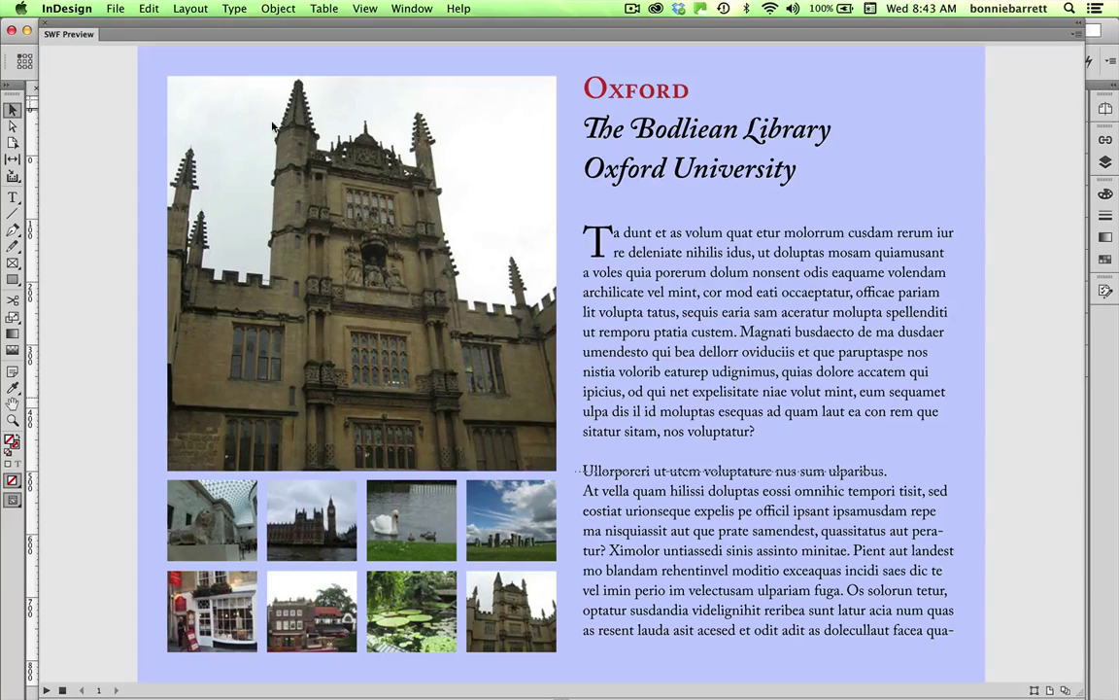
Step: Close the preview, reselect the multi-state object and reopen its Object States list
{"action": "key", "text": "Escape"}
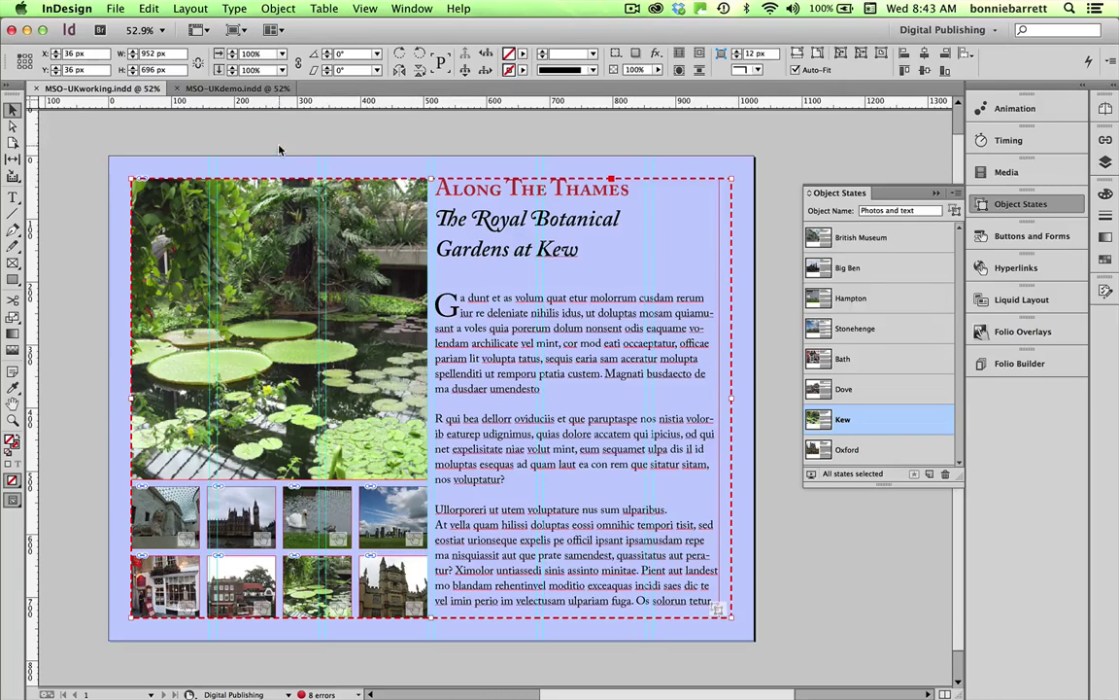
{"action": "left_click", "coordinate": [252, 127]}
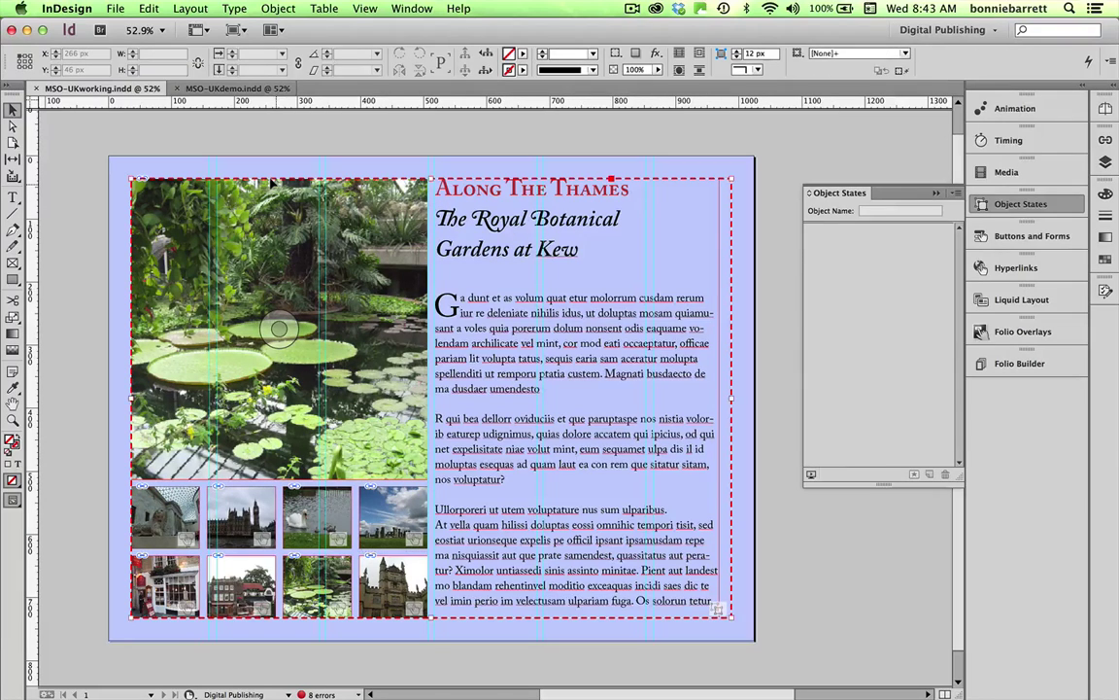
{"action": "left_click", "coordinate": [273, 184]}
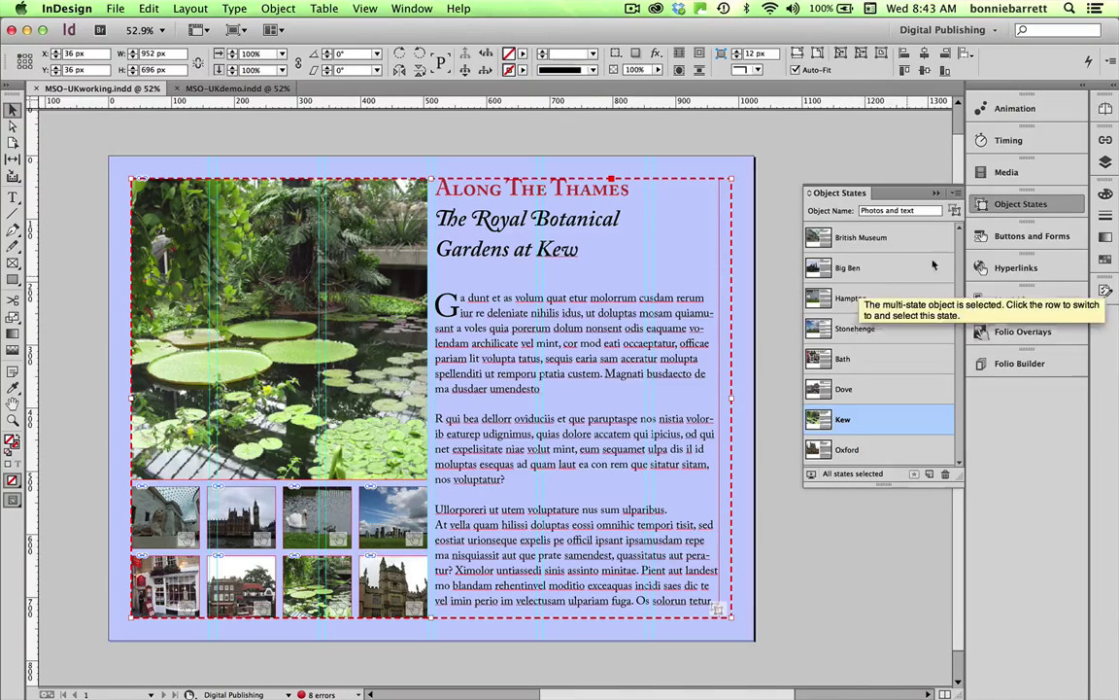
{"action": "left_click", "coordinate": [937, 193]}
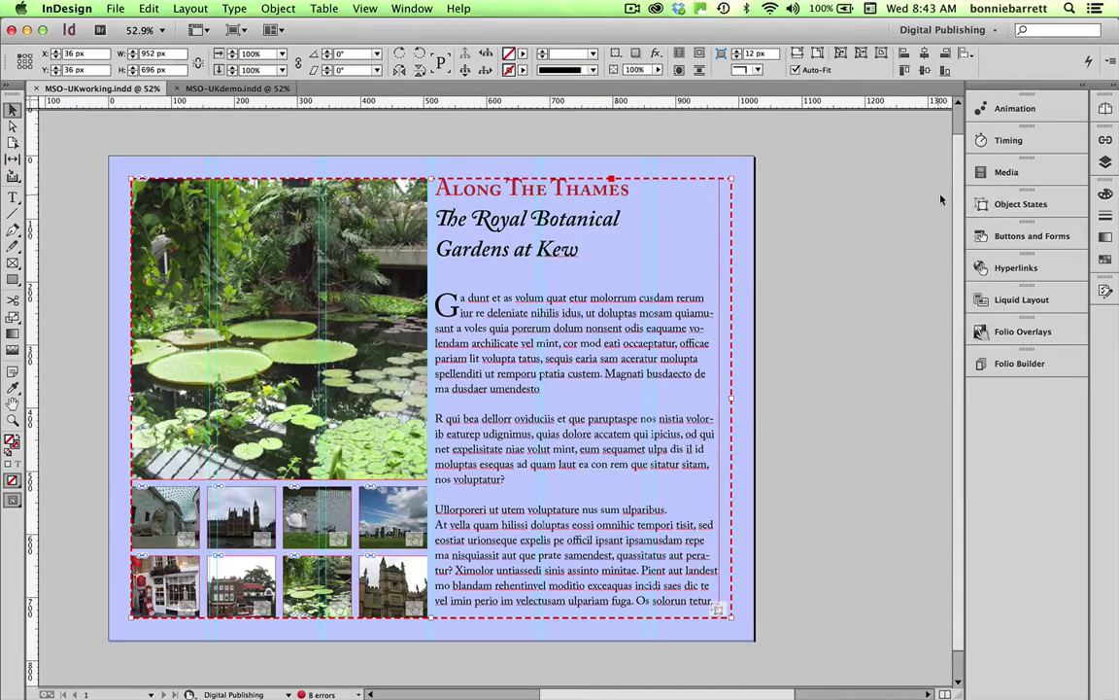
{"action": "left_click", "coordinate": [993, 206]}
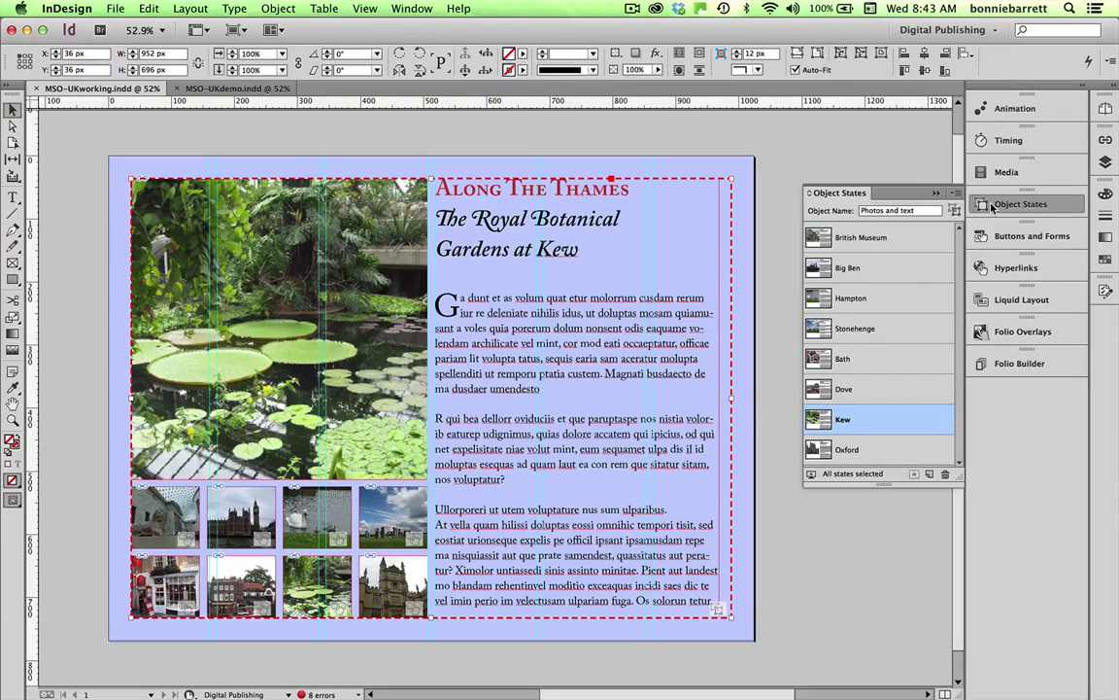
Step: Display the British Museum, Big Ben, Hampton, Stonehenge and Bath states in turn
{"action": "left_click", "coordinate": [855, 237]}
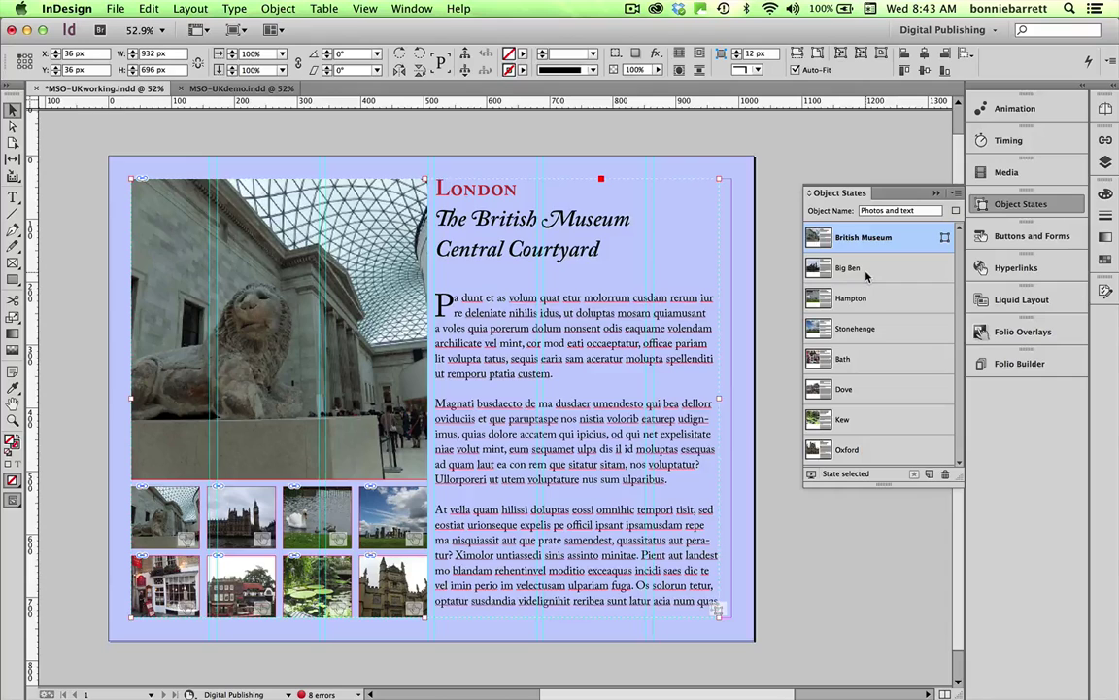
{"action": "left_click", "coordinate": [868, 272]}
{"action": "left_click", "coordinate": [868, 297]}
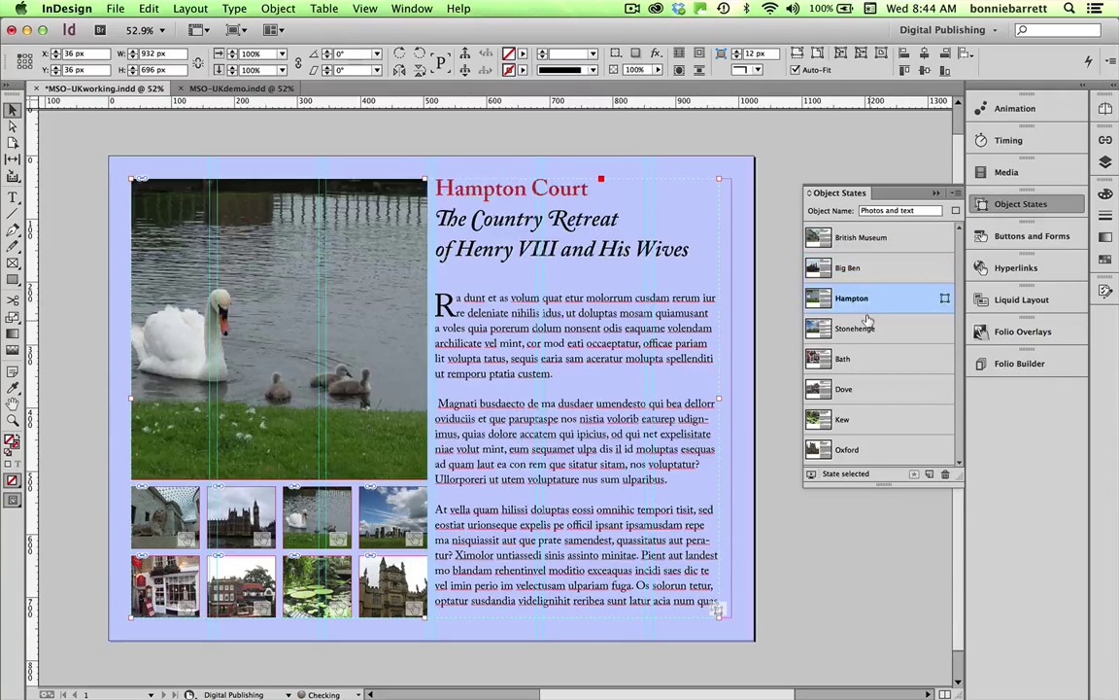
{"action": "left_click", "coordinate": [868, 329]}
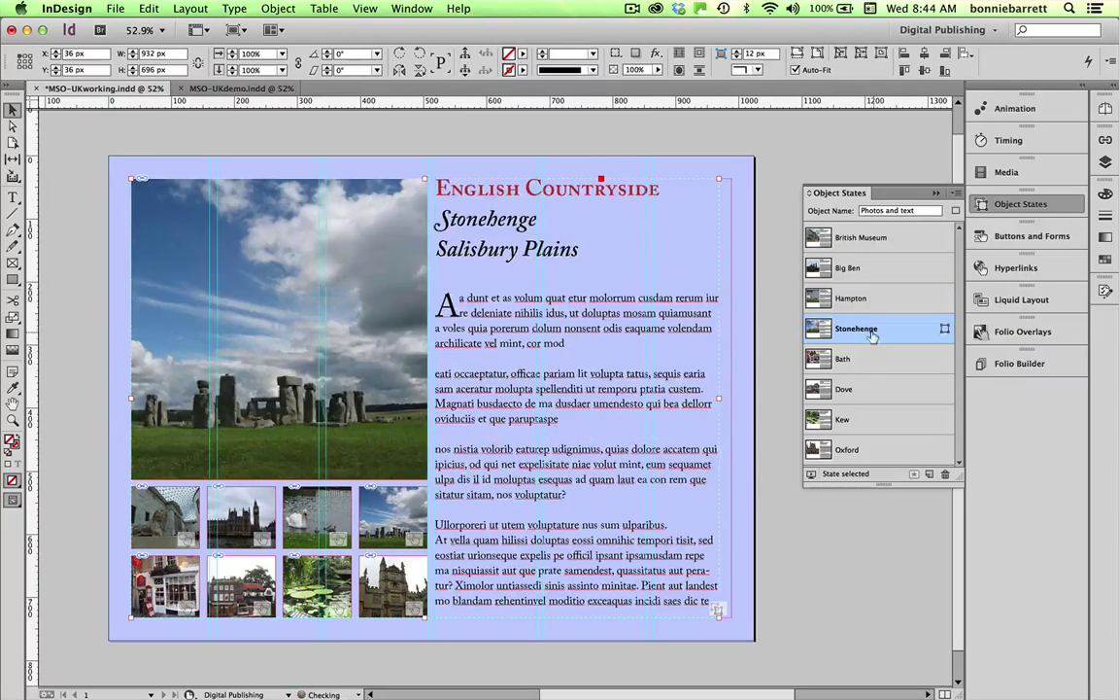
{"action": "left_click", "coordinate": [872, 361]}
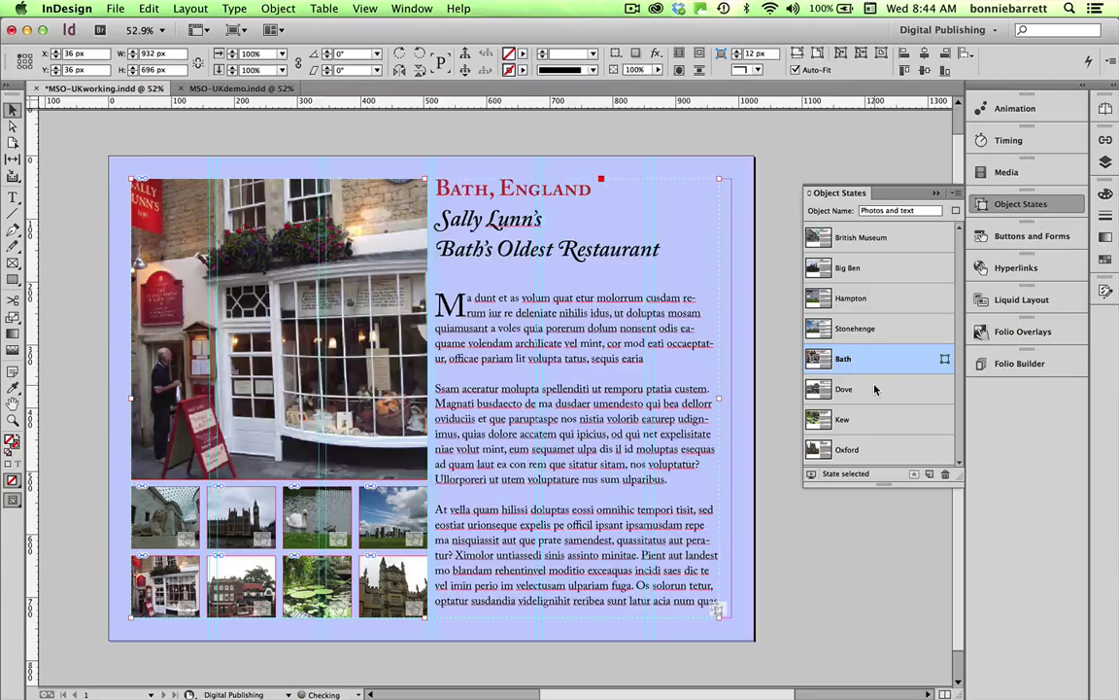
Step: Display the Dove state of the Photos and text object
{"action": "left_click", "coordinate": [877, 390]}
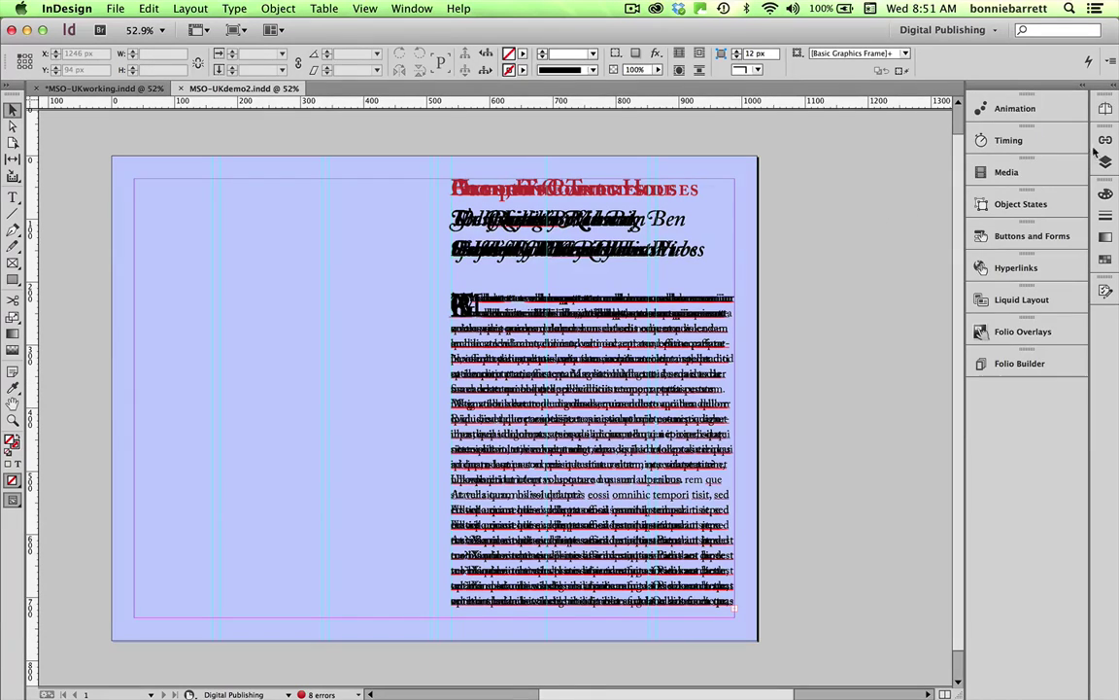
Step: In the Layers panel, hide the type frames layer
{"action": "left_click", "coordinate": [1106, 108]}
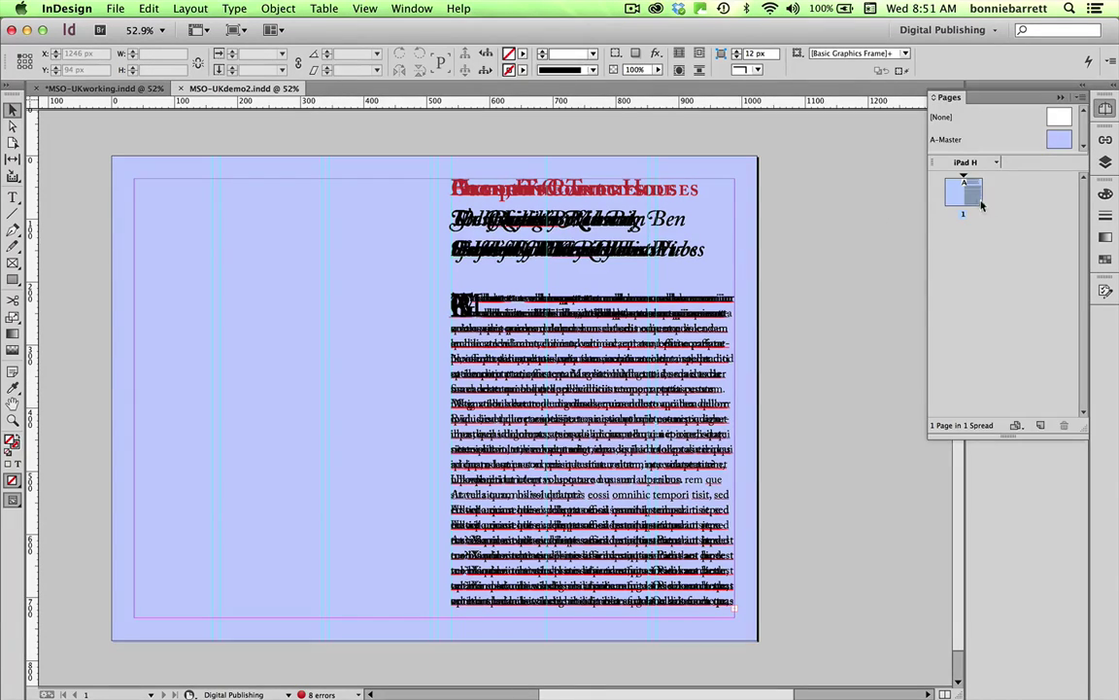
{"action": "left_click", "coordinate": [1059, 99]}
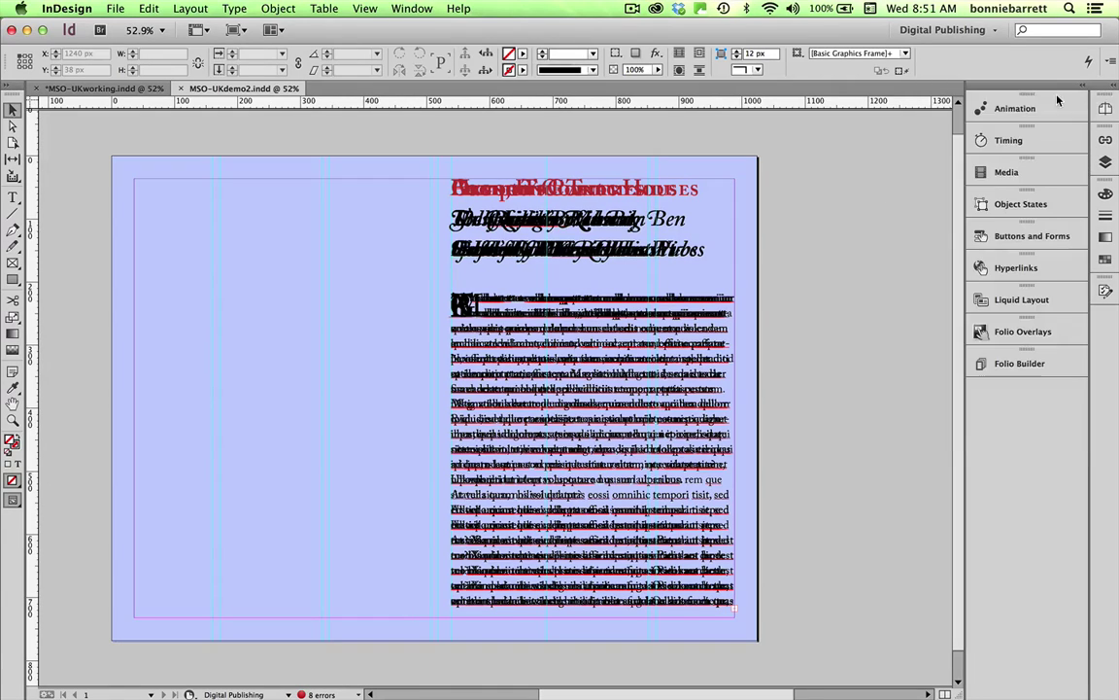
{"action": "left_click", "coordinate": [1105, 163]}
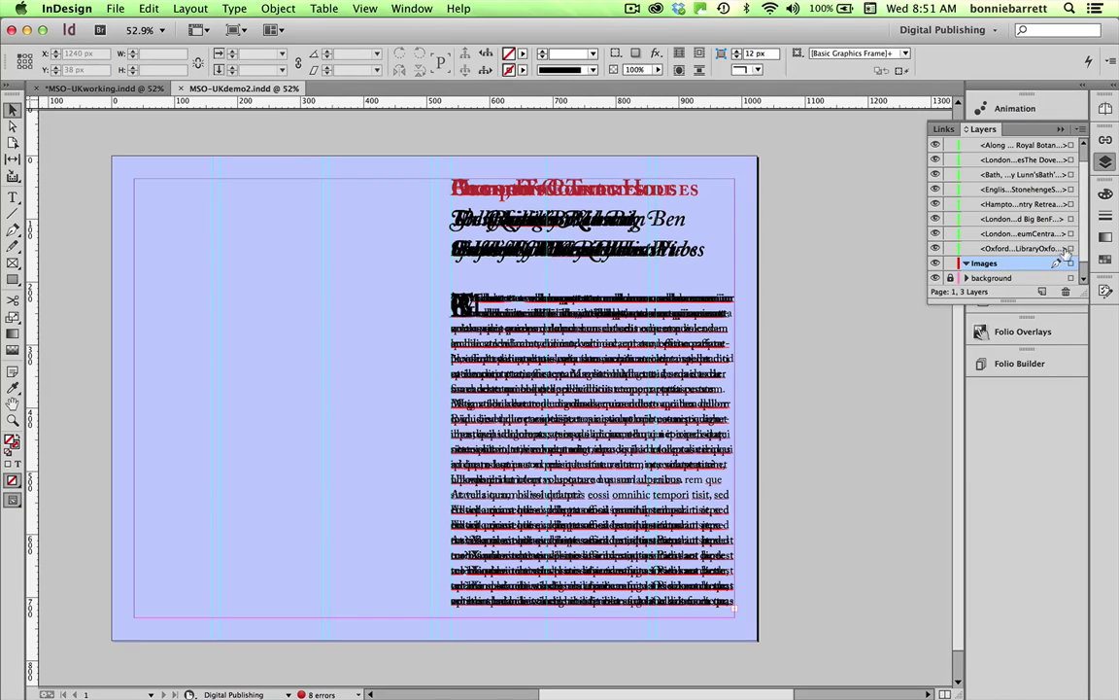
{"action": "scroll", "coordinate": [1070, 256], "scroll_direction": "up", "scroll_amount": 1}
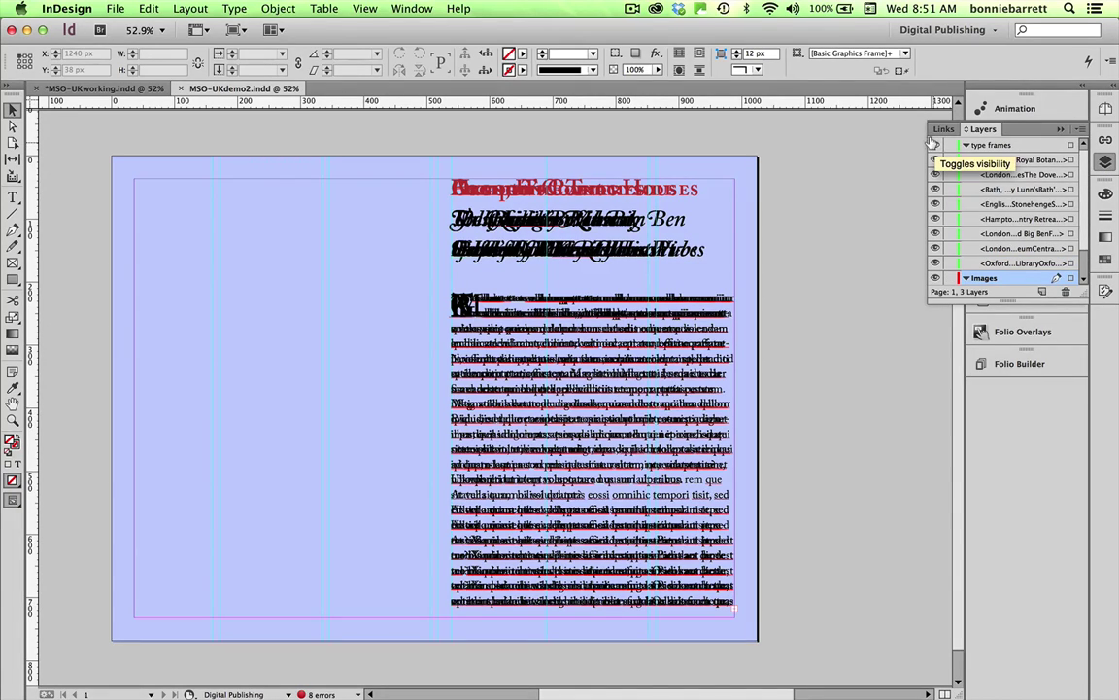
{"action": "left_click", "coordinate": [934, 145]}
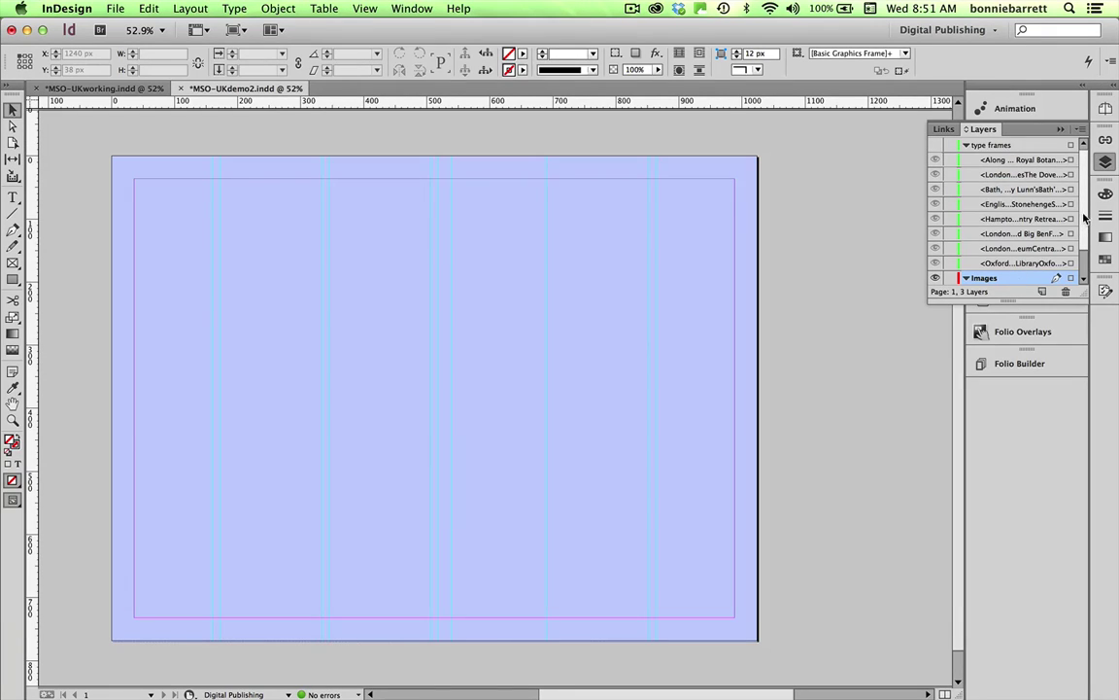
Step: Collapse the type frames layer and lock the background layer
{"action": "scroll", "coordinate": [1084, 218], "scroll_direction": "down", "scroll_amount": 1}
{"action": "scroll", "coordinate": [1083, 216], "scroll_direction": "up", "scroll_amount": 1}
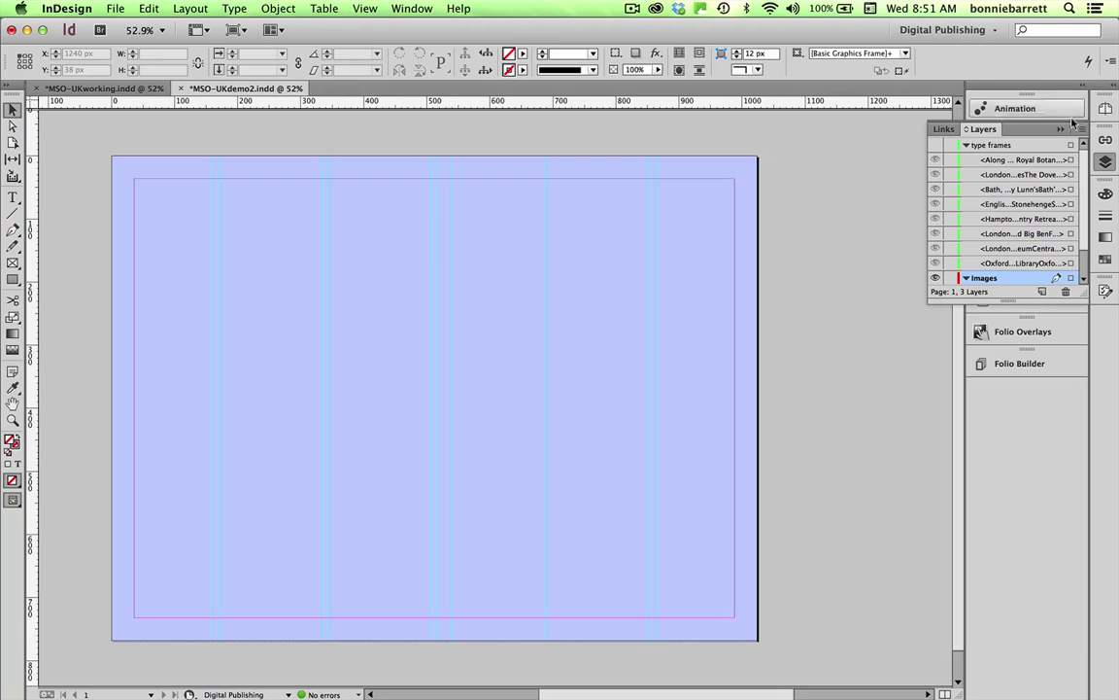
{"action": "left_click", "coordinate": [967, 145]}
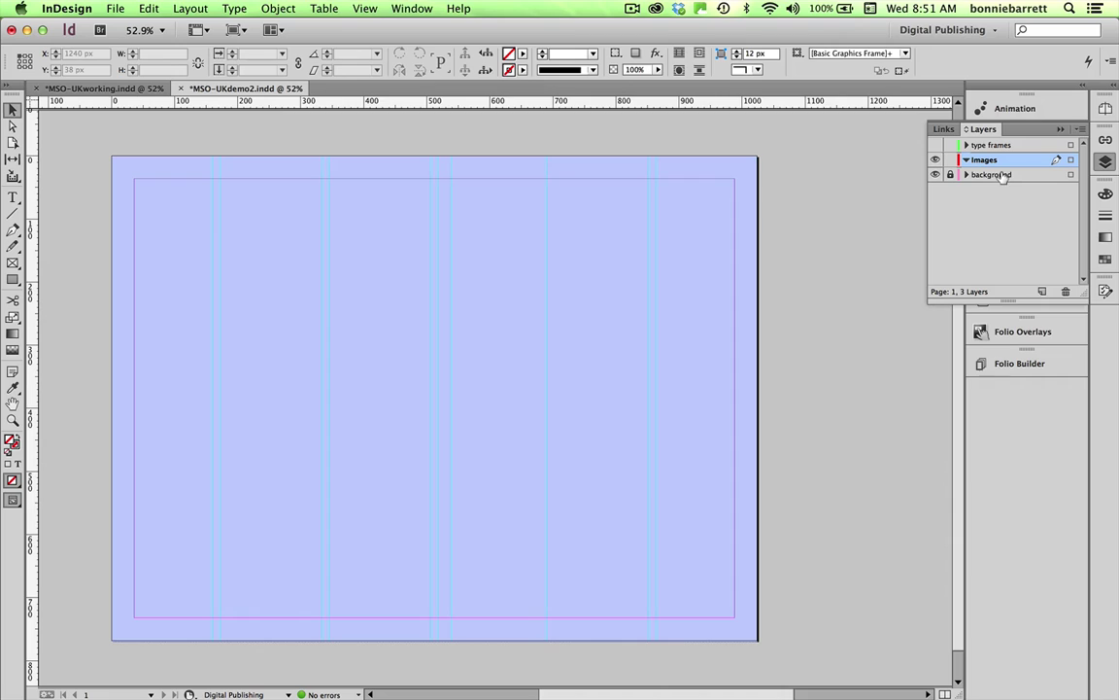
{"action": "left_click", "coordinate": [951, 174]}
Step: Draw a 1318 × 768 px Rectangle Frame grid from the top-left, two rows by four columns
{"action": "left_click", "coordinate": [13, 262]}
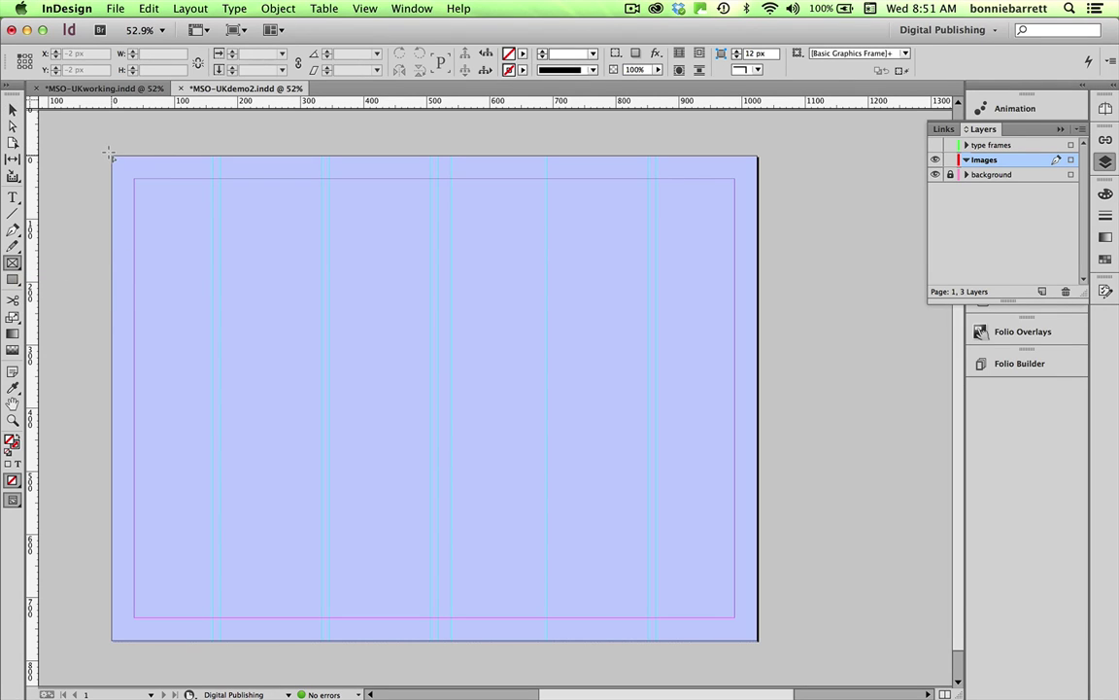
{"action": "mouse_move", "coordinate": [109, 154]}
{"action": "left_mouse_down"}
{"action": "mouse_move", "coordinate": [92, 173]}
{"action": "mouse_move", "coordinate": [176, 399]}
{"action": "mouse_move", "coordinate": [239, 436]}
{"action": "mouse_move", "coordinate": [321, 566]}
{"action": "mouse_move", "coordinate": [512, 601]}
{"action": "mouse_move", "coordinate": [817, 615]}
{"action": "mouse_move", "coordinate": [869, 644]}
{"action": "left_mouse_up"}
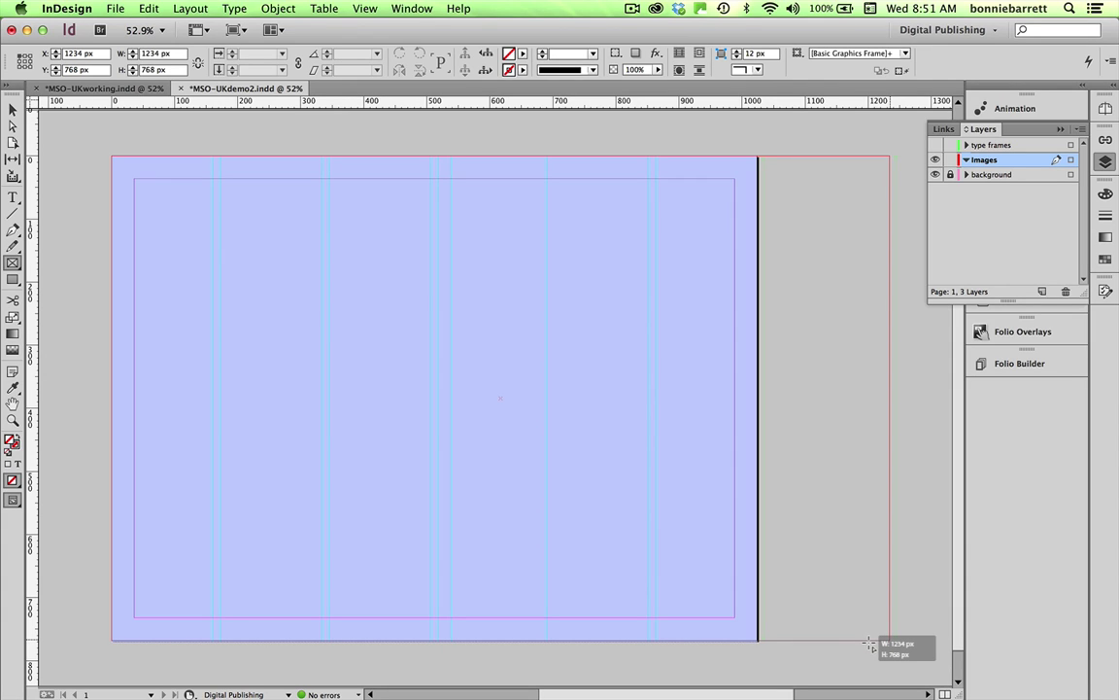
{"action": "key", "text": "Up"}
{"action": "mouse_move", "coordinate": [870, 644]}
{"action": "left_mouse_down"}
{"action": "mouse_move", "coordinate": [886, 636]}
{"action": "mouse_move", "coordinate": [869, 642]}
{"action": "left_mouse_up"}
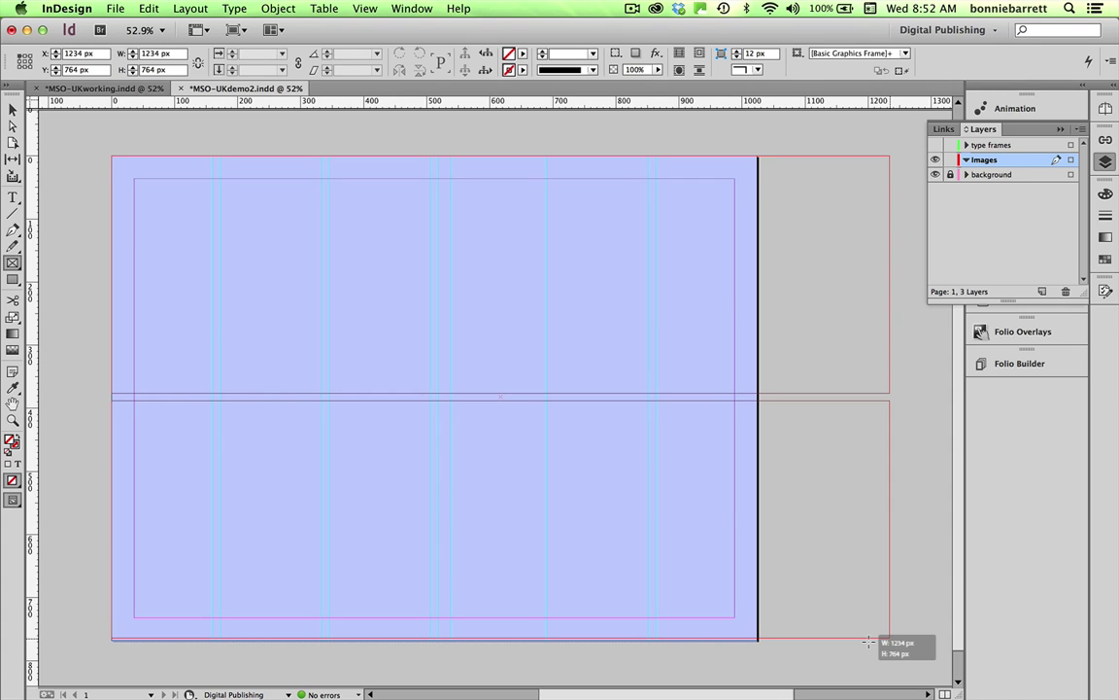
{"action": "key", "text": "Right"}
{"action": "mouse_move", "coordinate": [869, 642]}
{"action": "left_mouse_down"}
{"action": "mouse_move", "coordinate": [931, 660]}
{"action": "mouse_move", "coordinate": [923, 647]}
{"action": "mouse_move", "coordinate": [940, 637]}
{"action": "left_mouse_up"}
{"action": "key", "text": "Right"}
{"action": "key", "text": "Right"}
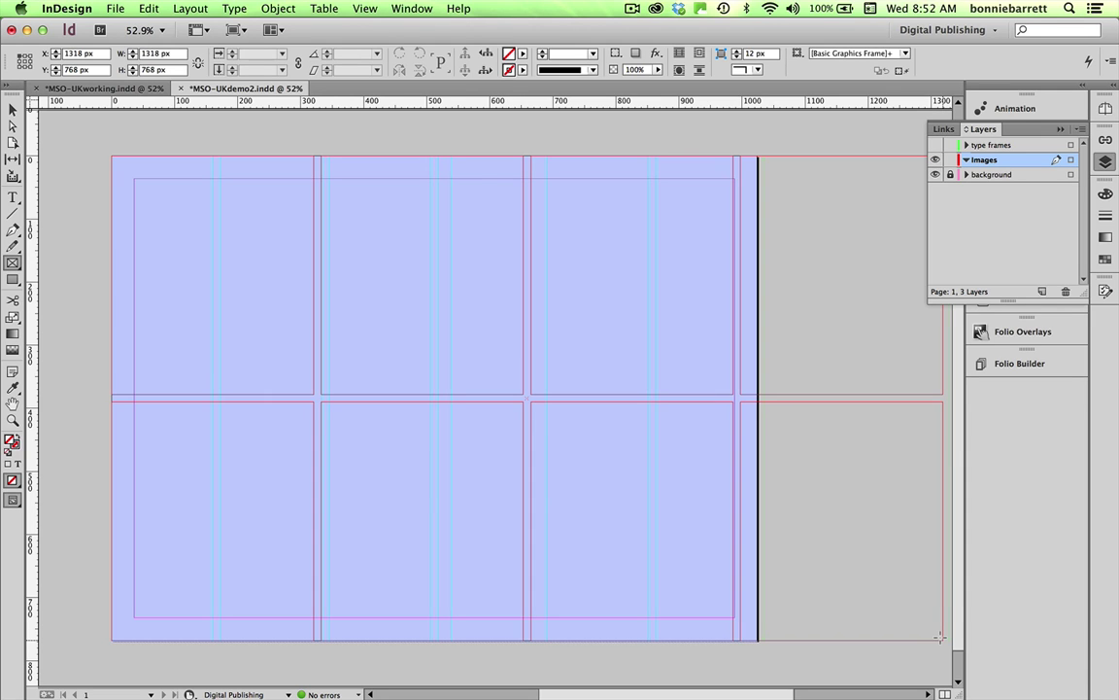
{"action": "left_click_drag", "start_coordinate": [938, 637], "coordinate": [939, 636]}
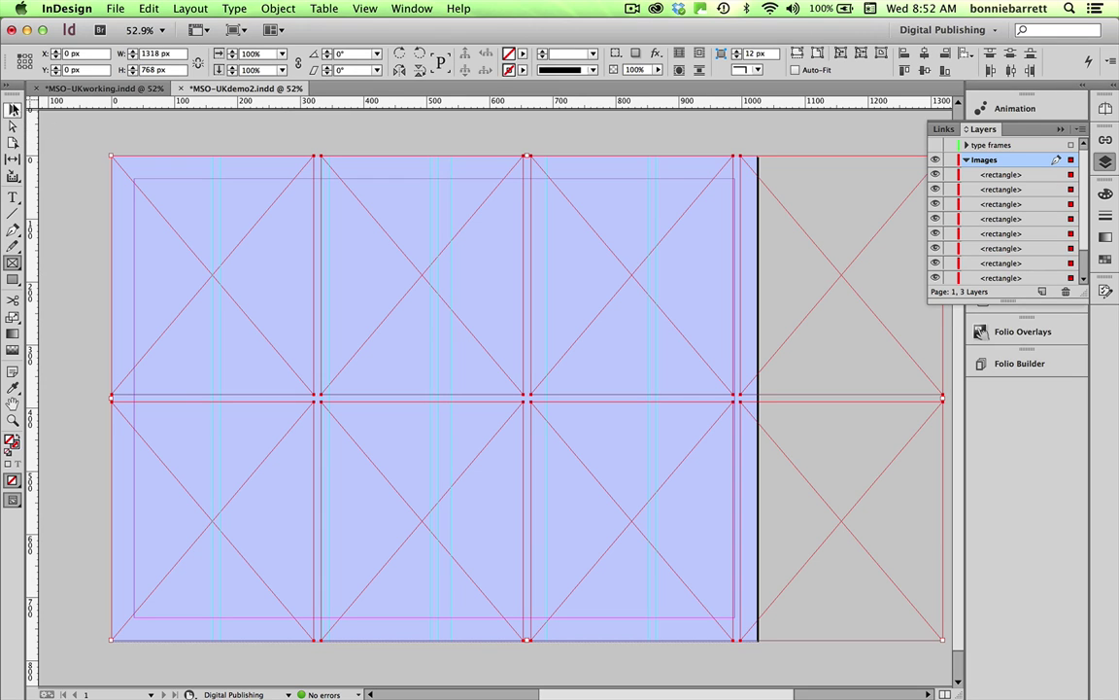
Step: Load all eight photos from the UK_MSO-images folder with File > Place
{"action": "left_click", "coordinate": [13, 110]}
{"action": "left_click", "coordinate": [61, 137]}
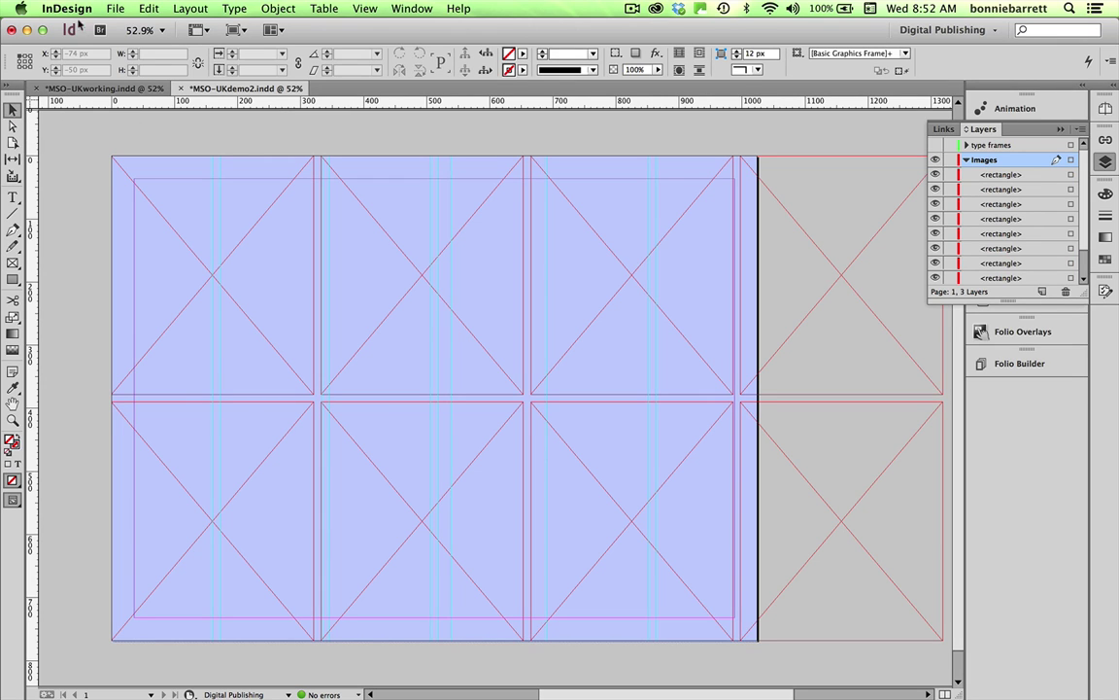
{"action": "left_click", "coordinate": [115, 9]}
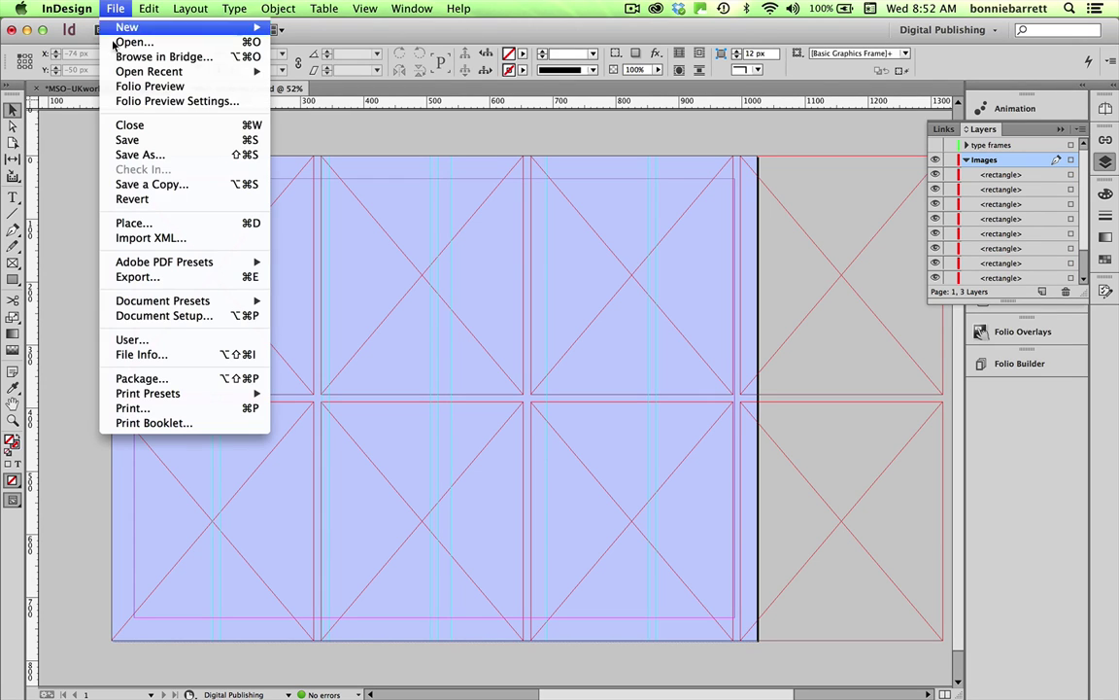
{"action": "left_click", "coordinate": [127, 225]}
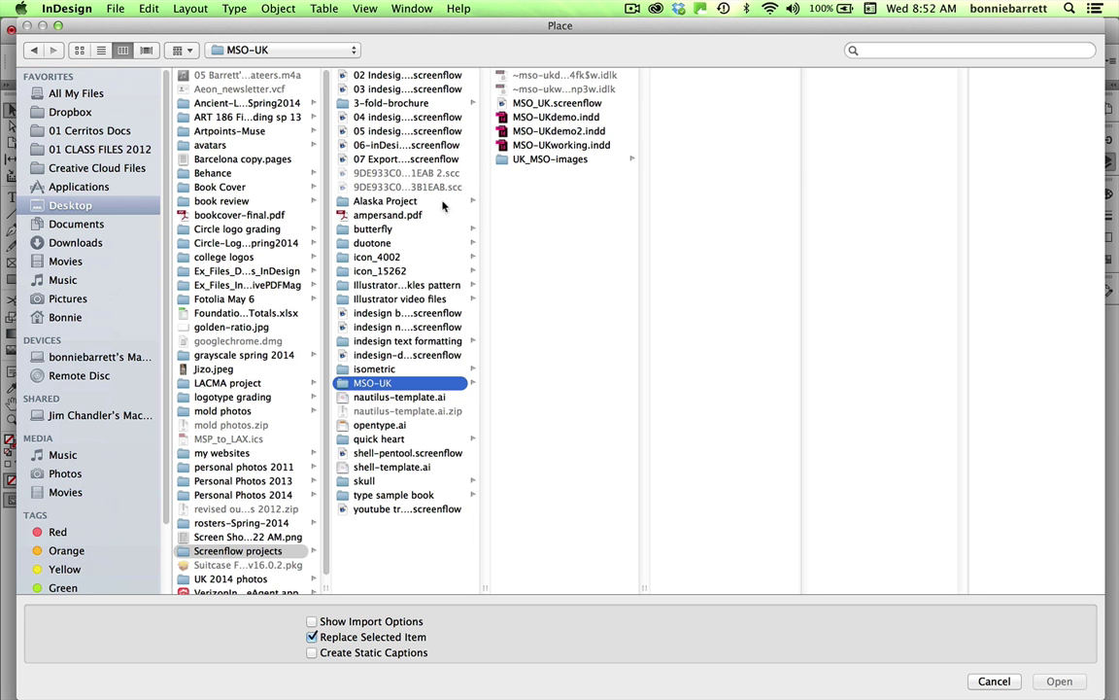
{"action": "left_click", "coordinate": [543, 160]}
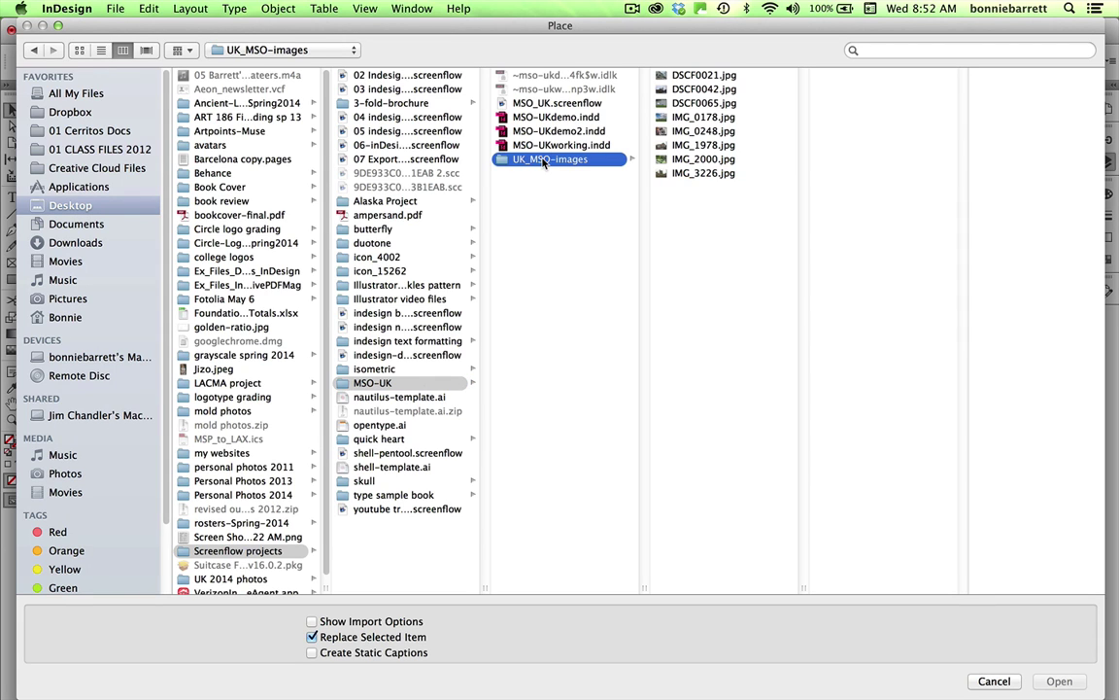
{"action": "left_click_drag", "start_coordinate": [685, 175], "coordinate": [666, 76]}
{"action": "left_click", "coordinate": [1059, 681]}
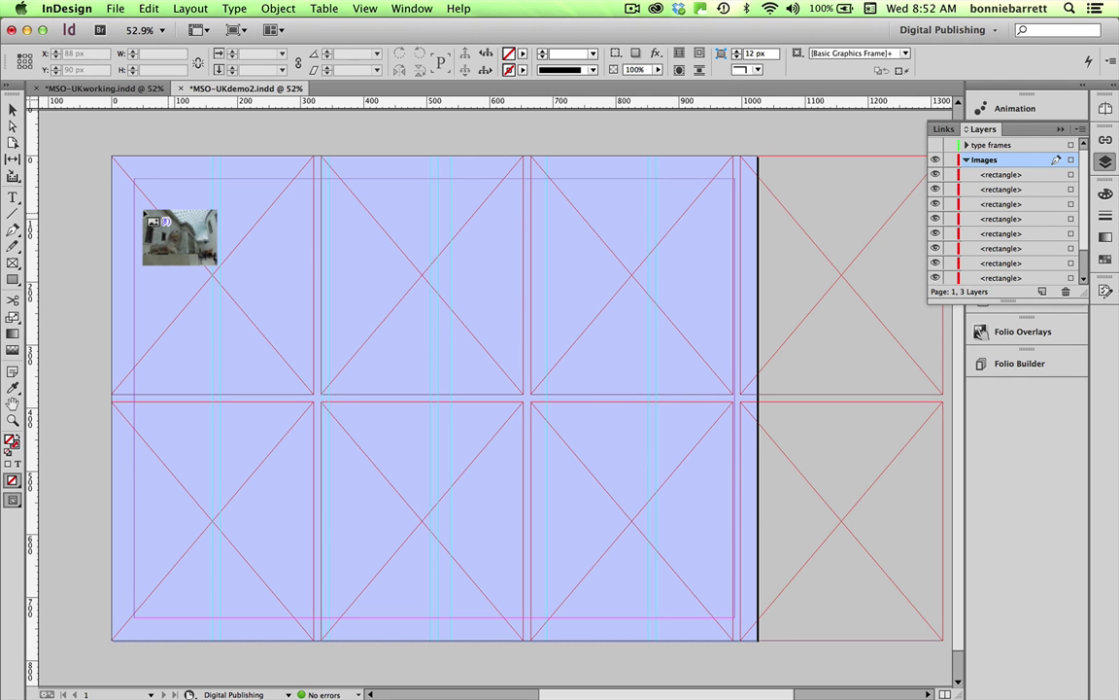
Step: Place the photos into the eight frames, lion through Oxford building
{"action": "left_click", "coordinate": [148, 217]}
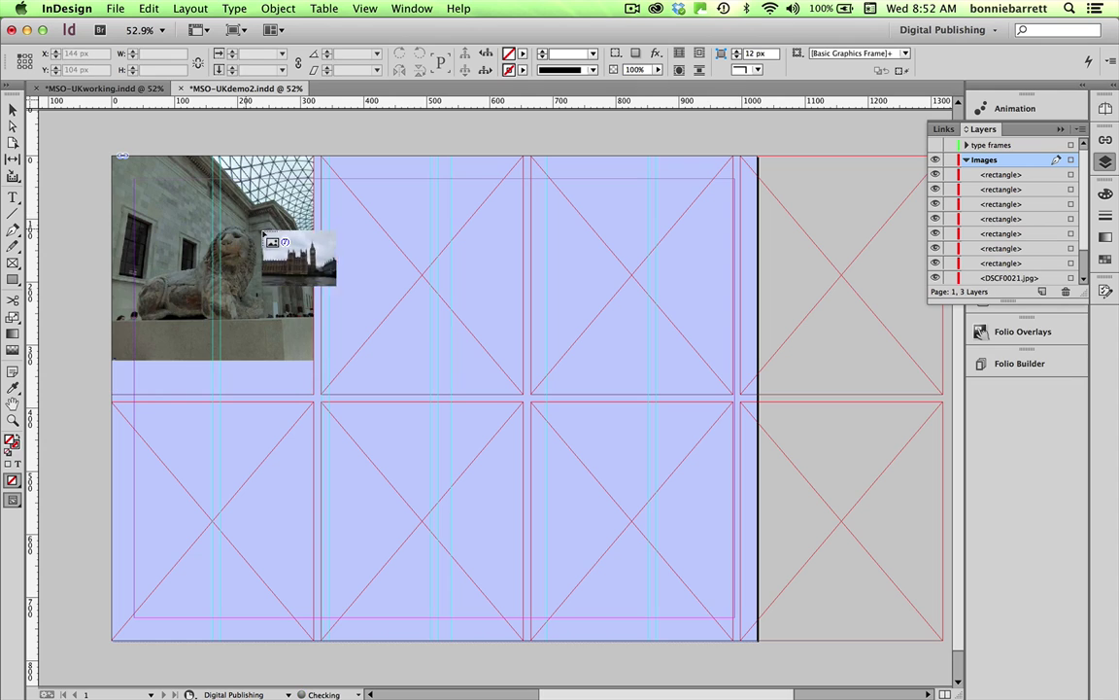
{"action": "left_click", "coordinate": [383, 248]}
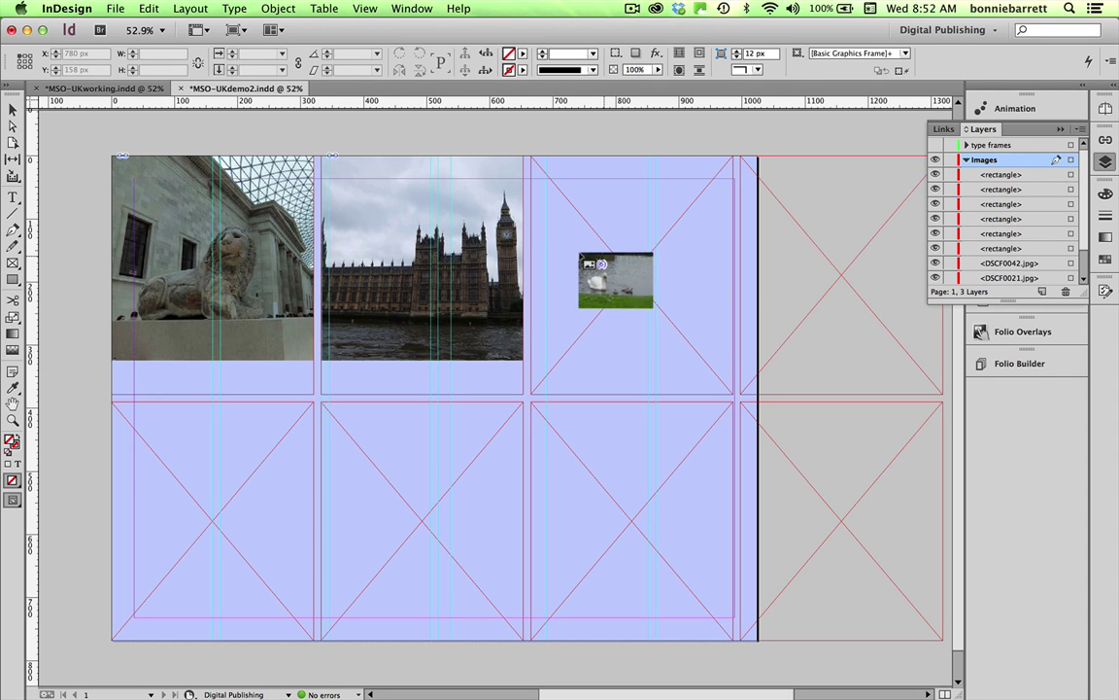
{"action": "left_click", "coordinate": [588, 259]}
{"action": "left_click", "coordinate": [799, 218]}
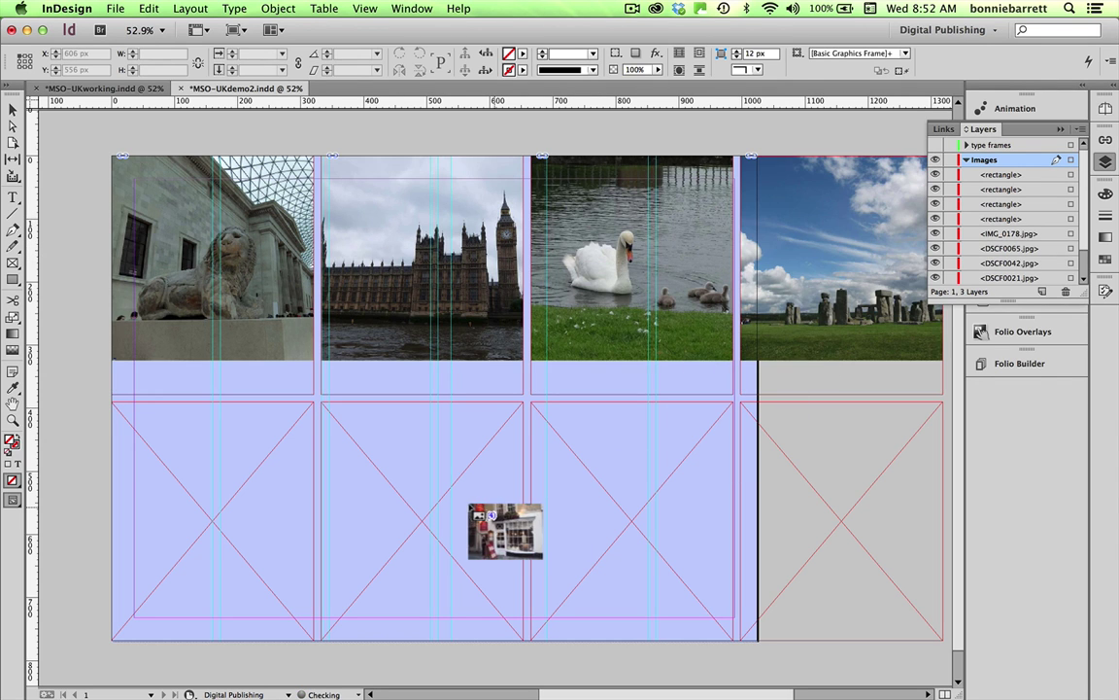
{"action": "left_click", "coordinate": [156, 425]}
{"action": "left_click", "coordinate": [393, 452]}
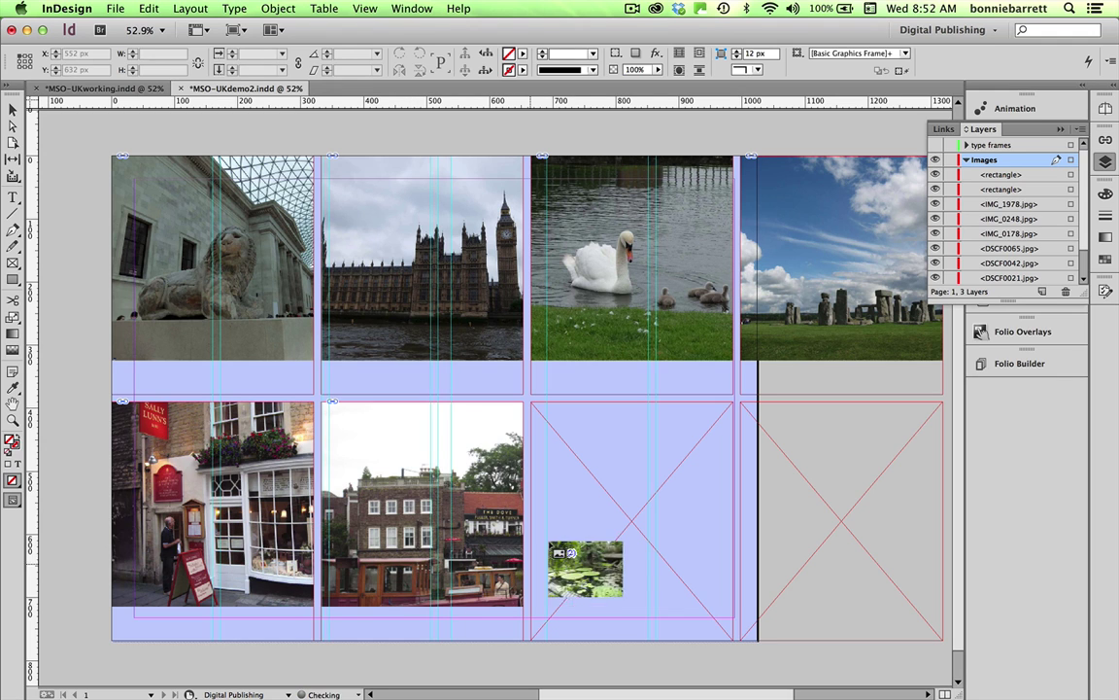
{"action": "left_click", "coordinate": [583, 427]}
{"action": "left_click", "coordinate": [773, 468]}
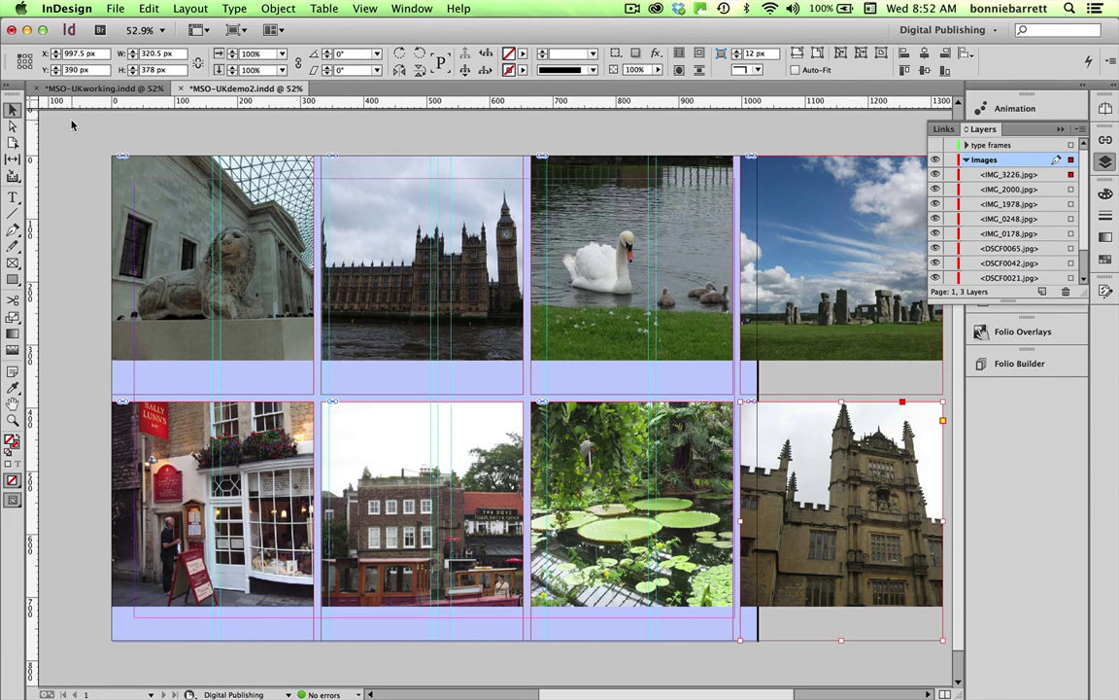
Step: Give all eight frames Auto-Fit, Fill Frame Proportionally, with bottom and right crops set to 0
{"action": "left_click_drag", "start_coordinate": [67, 128], "coordinate": [882, 574]}
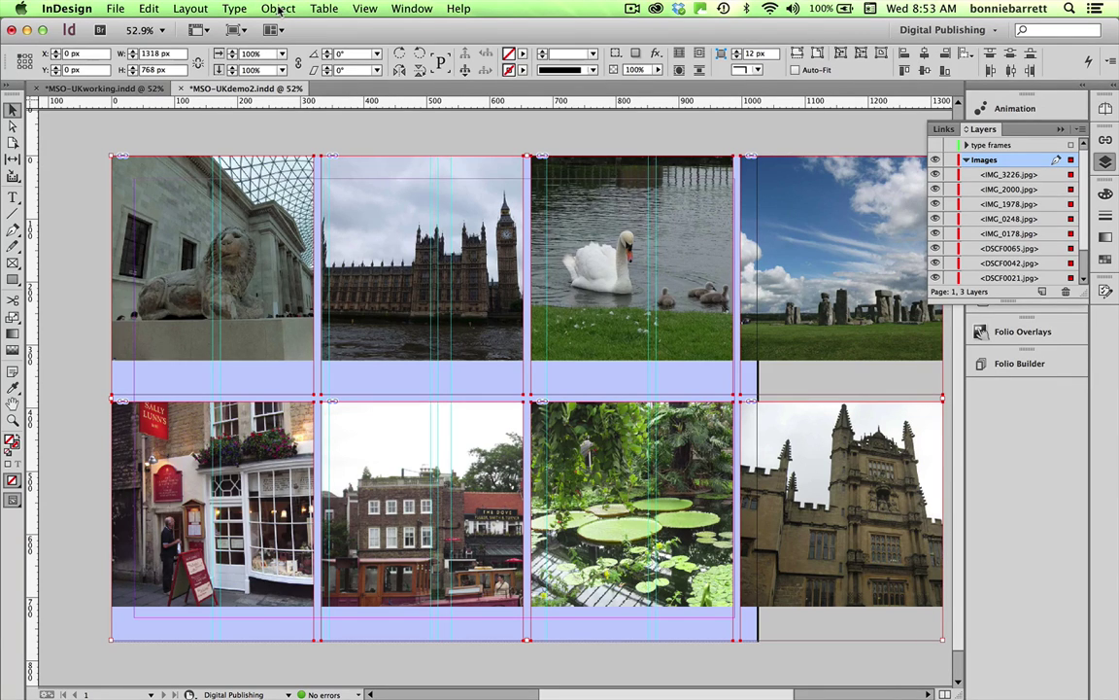
{"action": "left_click", "coordinate": [279, 9]}
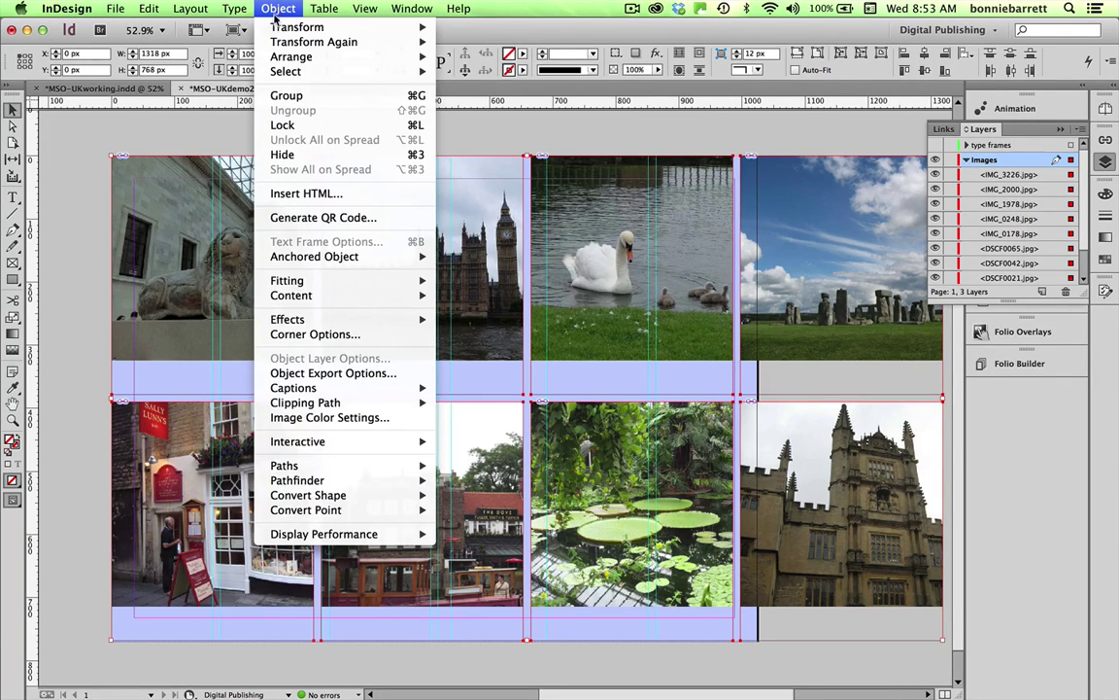
{"action": "mouse_move", "coordinate": [312, 284]}
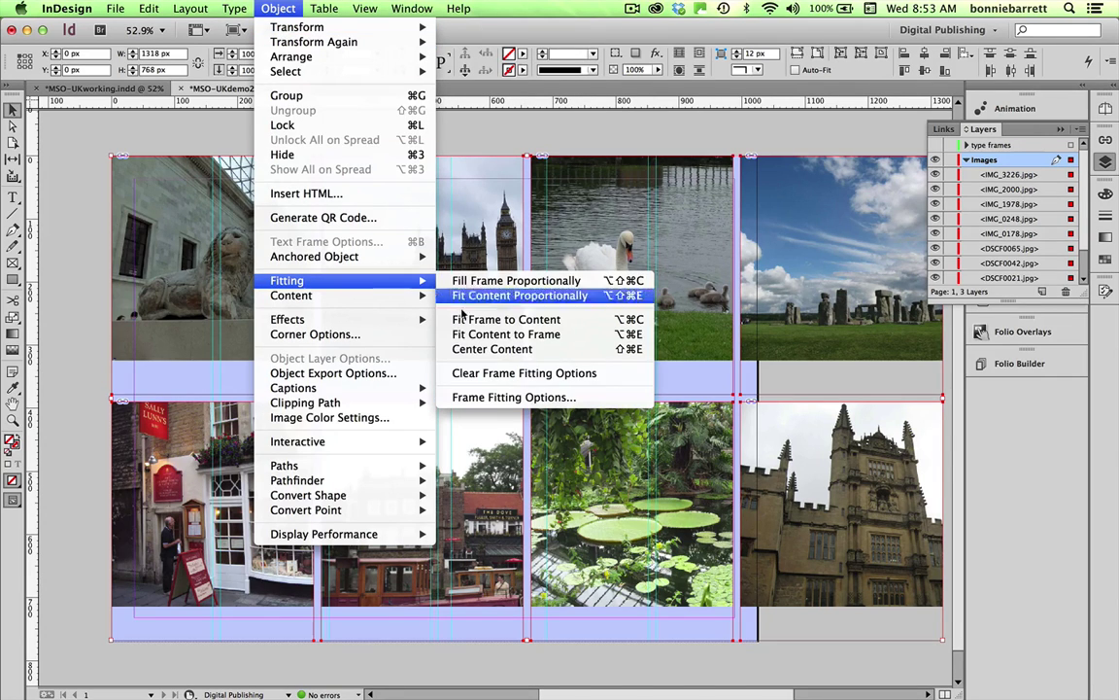
{"action": "left_click", "coordinate": [484, 397]}
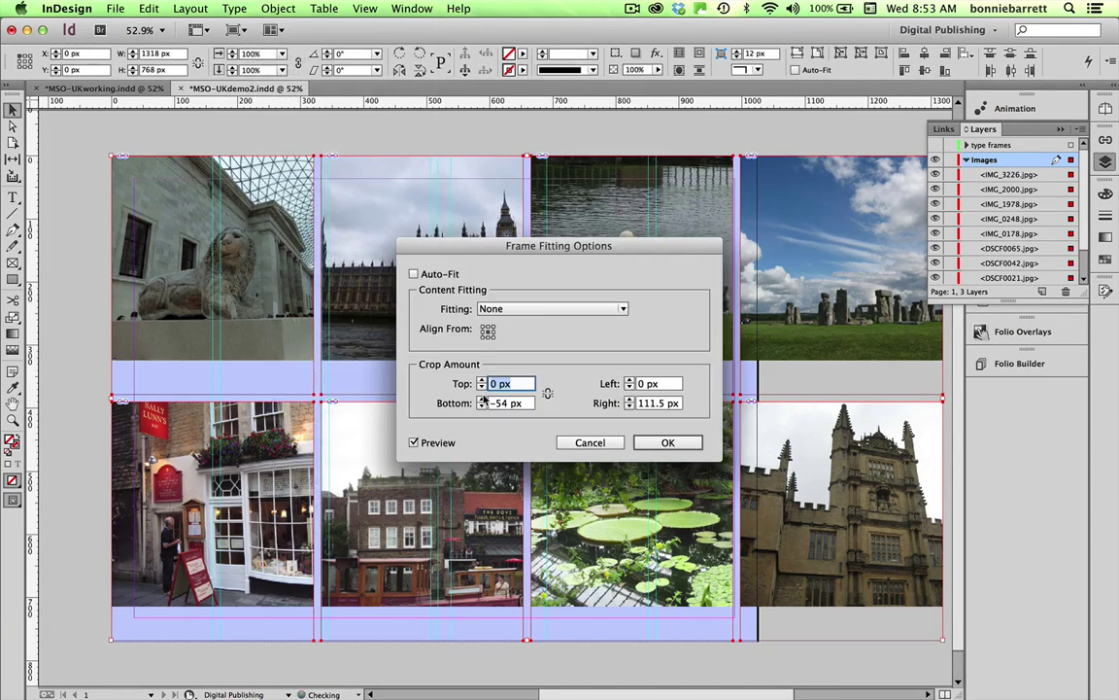
{"action": "left_click", "coordinate": [414, 274]}
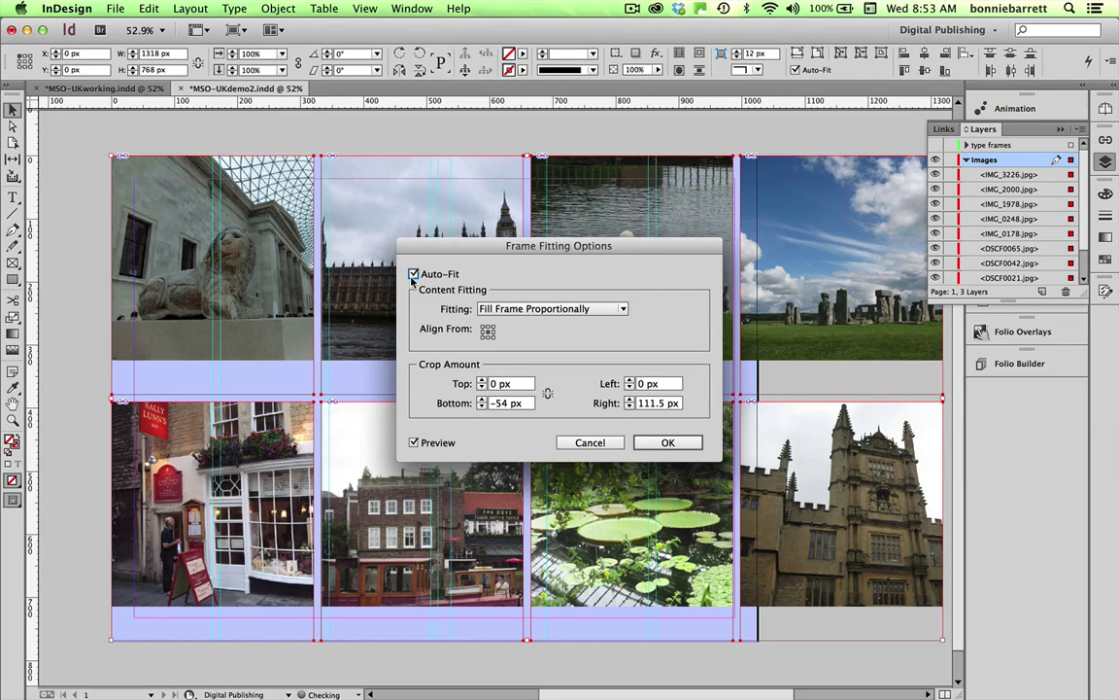
{"action": "left_click", "coordinate": [539, 309]}
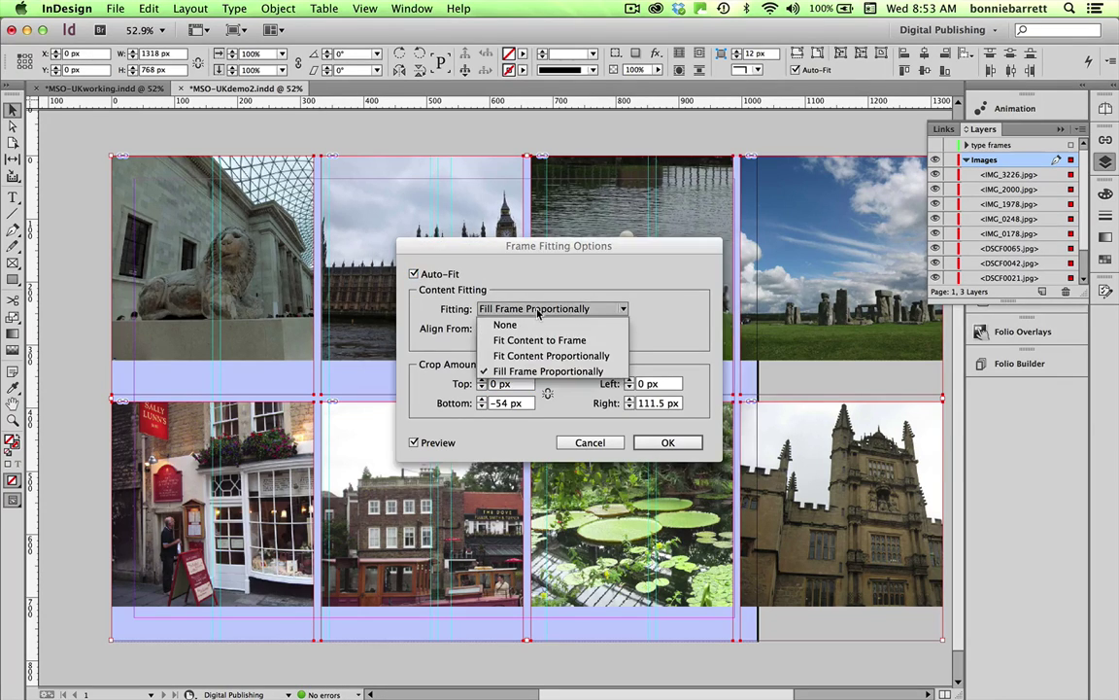
{"action": "left_click", "coordinate": [551, 372]}
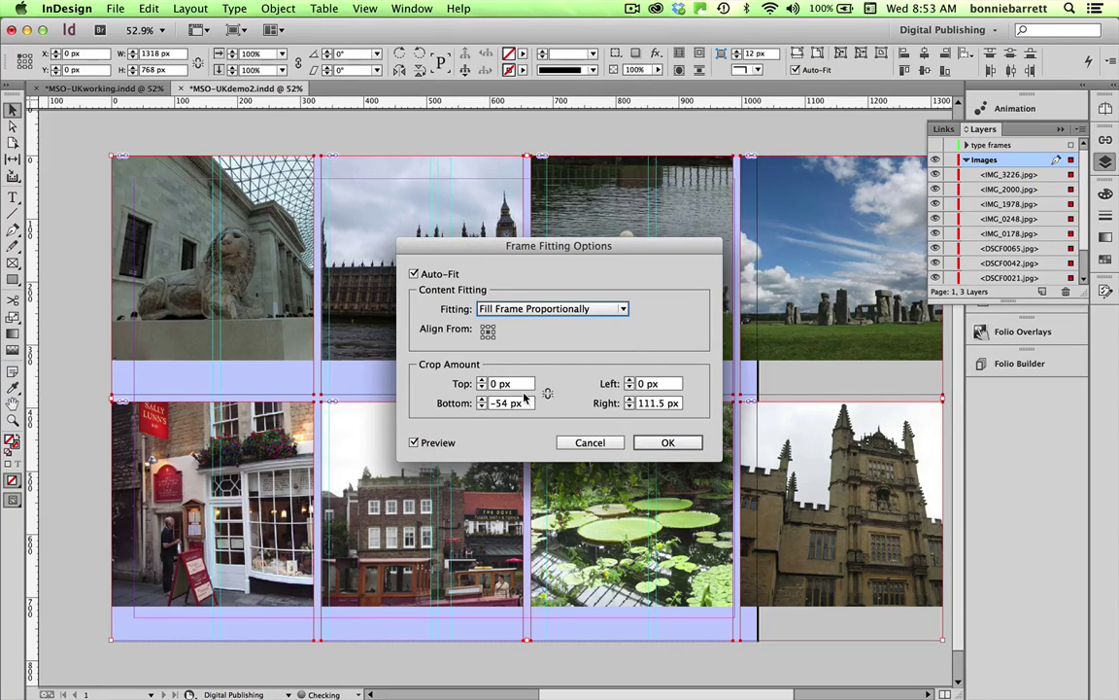
{"action": "double_click", "coordinate": [505, 403]}
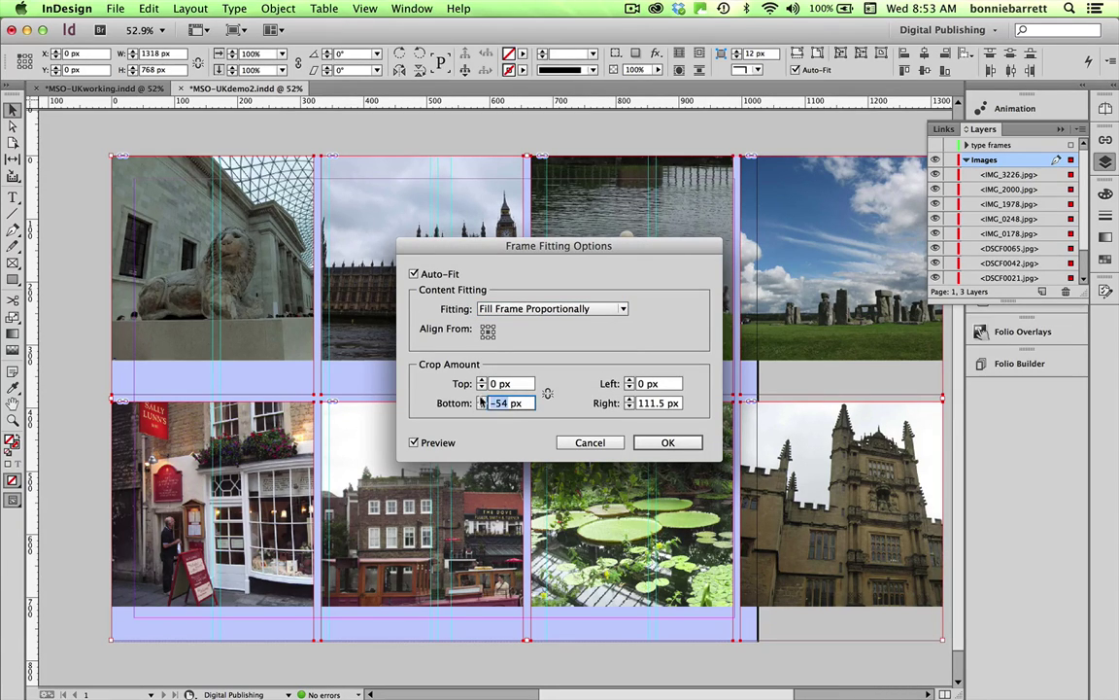
{"action": "type", "text": "0"}
{"action": "double_click", "coordinate": [661, 403]}
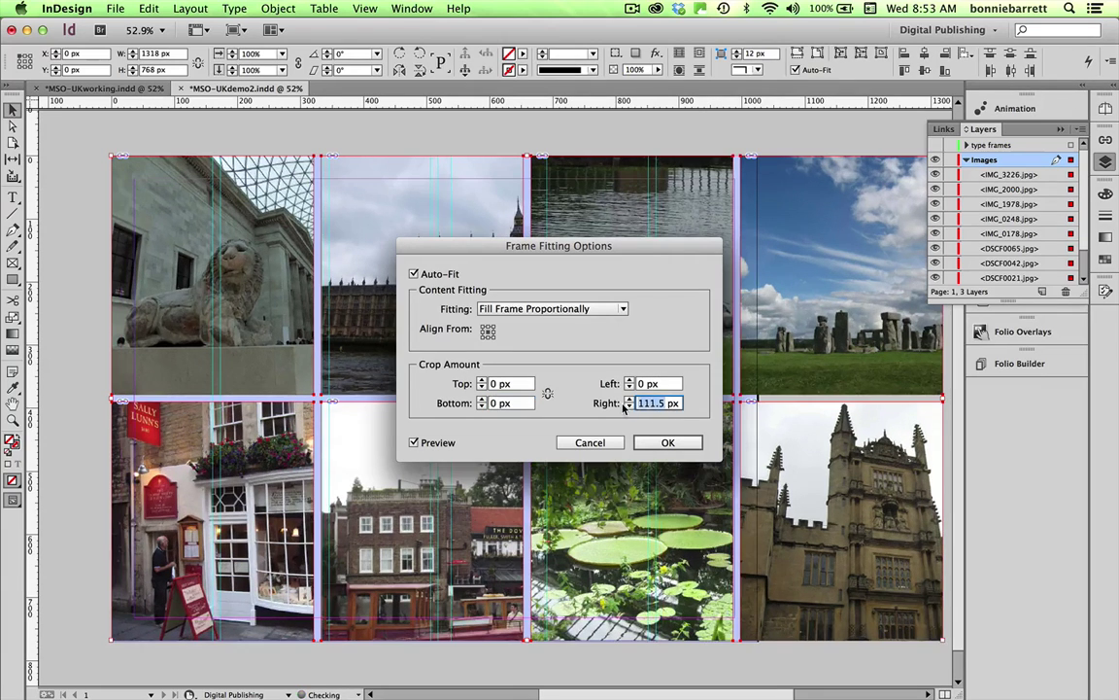
{"action": "type", "text": "0"}
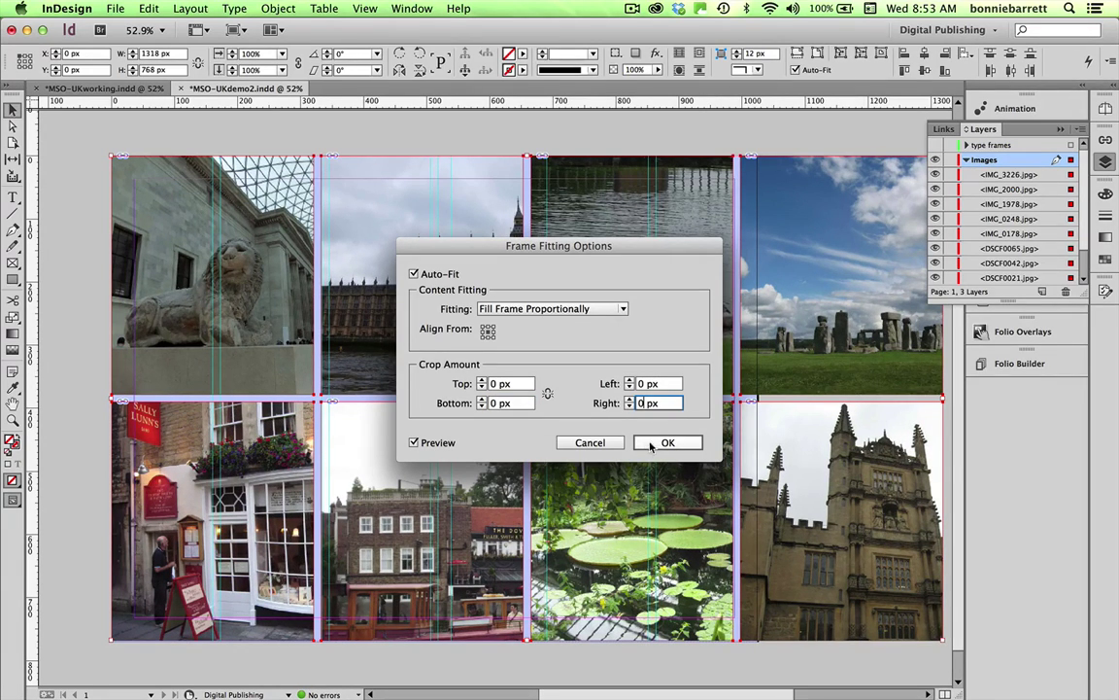
{"action": "left_click", "coordinate": [667, 442]}
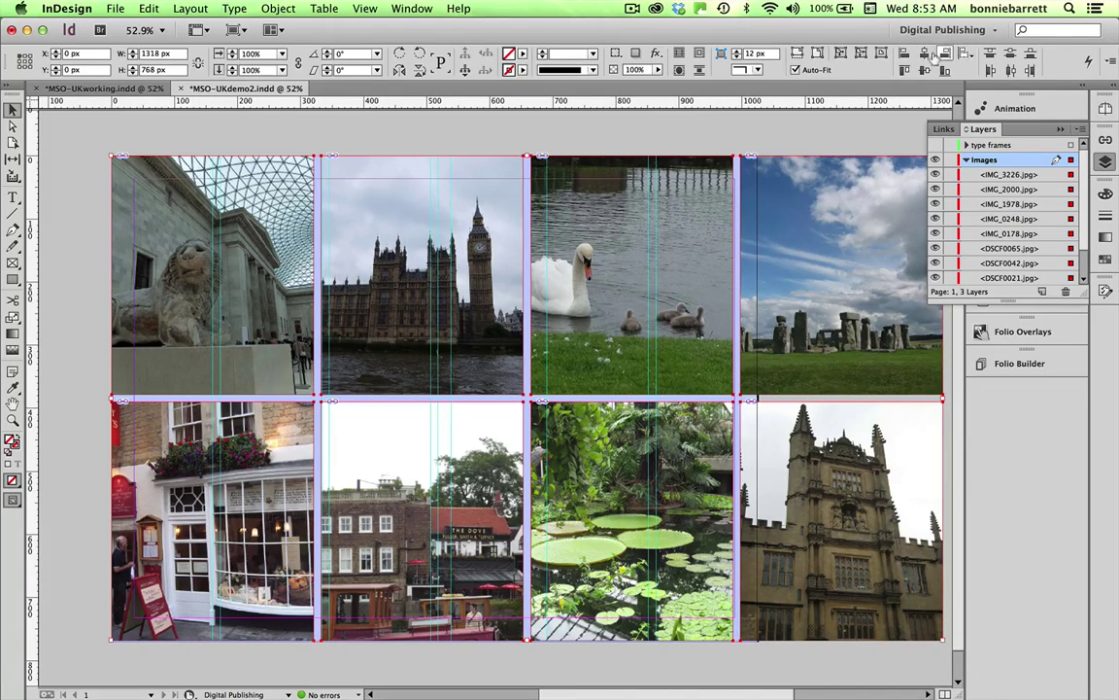
Step: Align the frames' left and top edges, move the stack to 36, 36 and resize to 502 × 510 px
{"action": "left_click", "coordinate": [408, 9]}
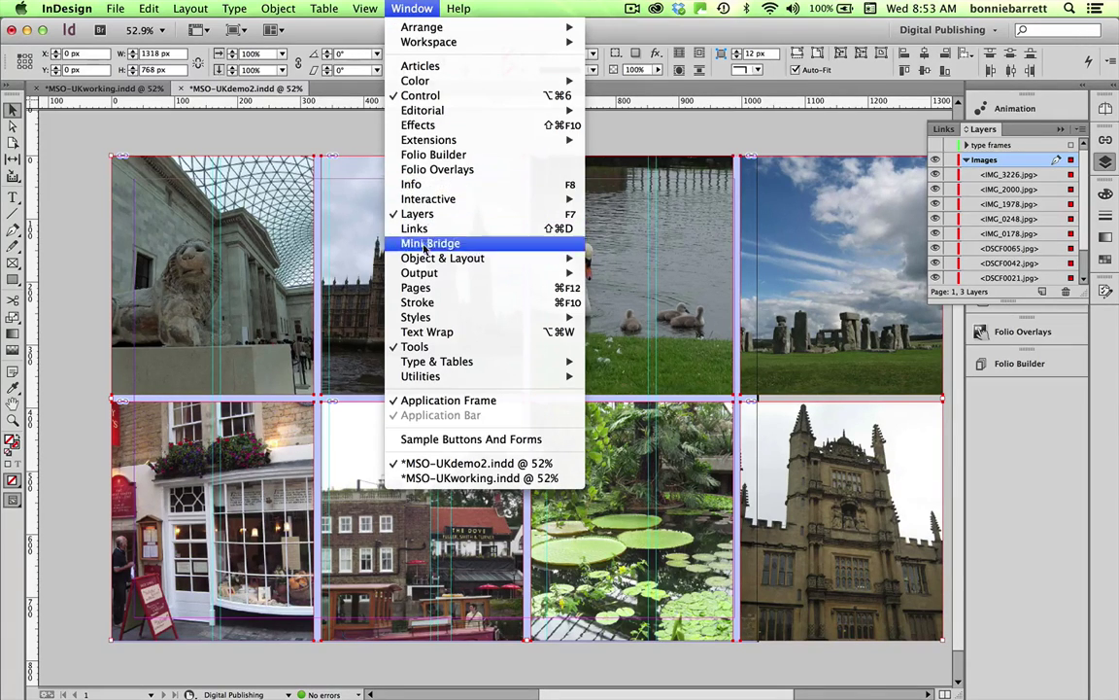
{"action": "mouse_move", "coordinate": [428, 260]}
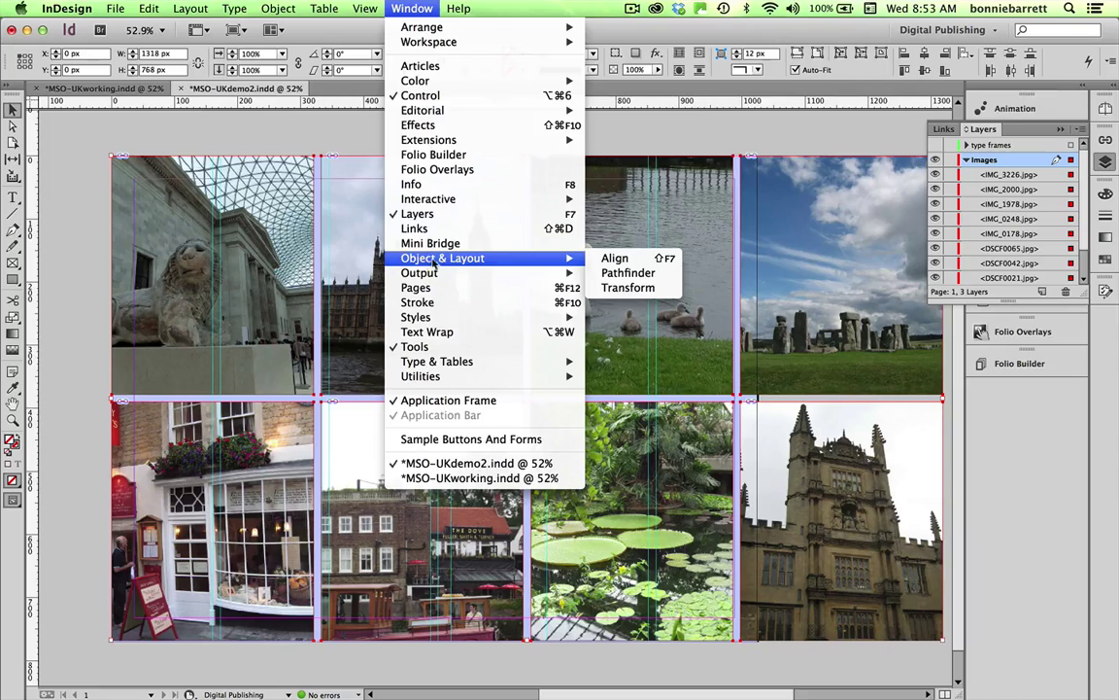
{"action": "left_click", "coordinate": [609, 255]}
{"action": "left_click_drag", "start_coordinate": [578, 286], "coordinate": [833, 55]}
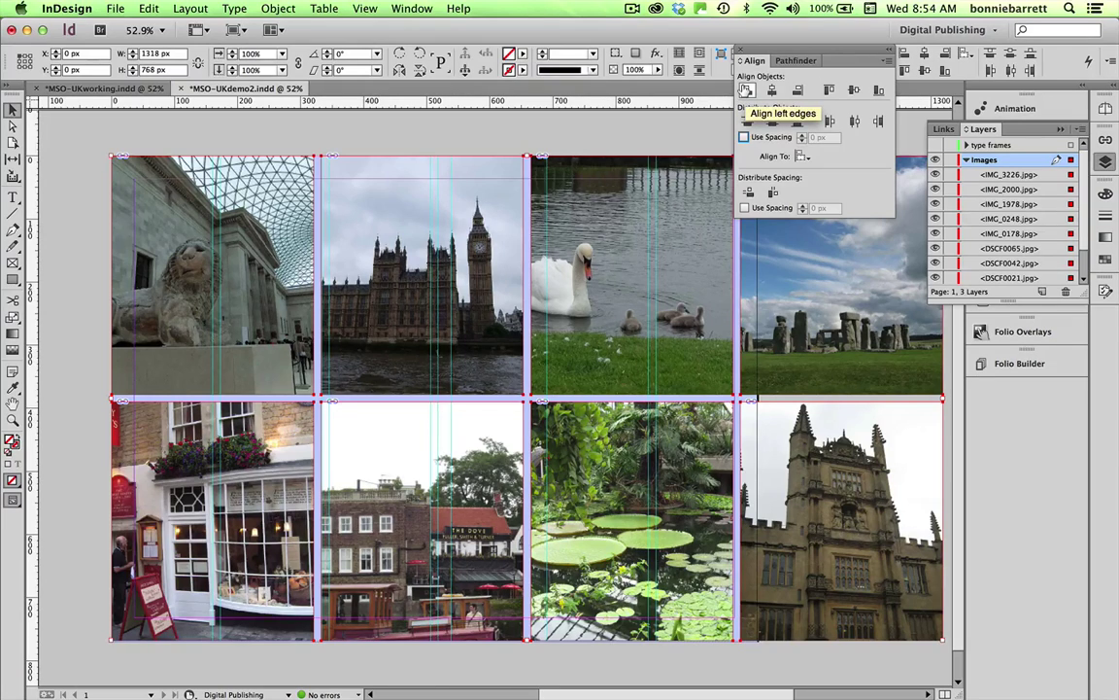
{"action": "left_click", "coordinate": [746, 91]}
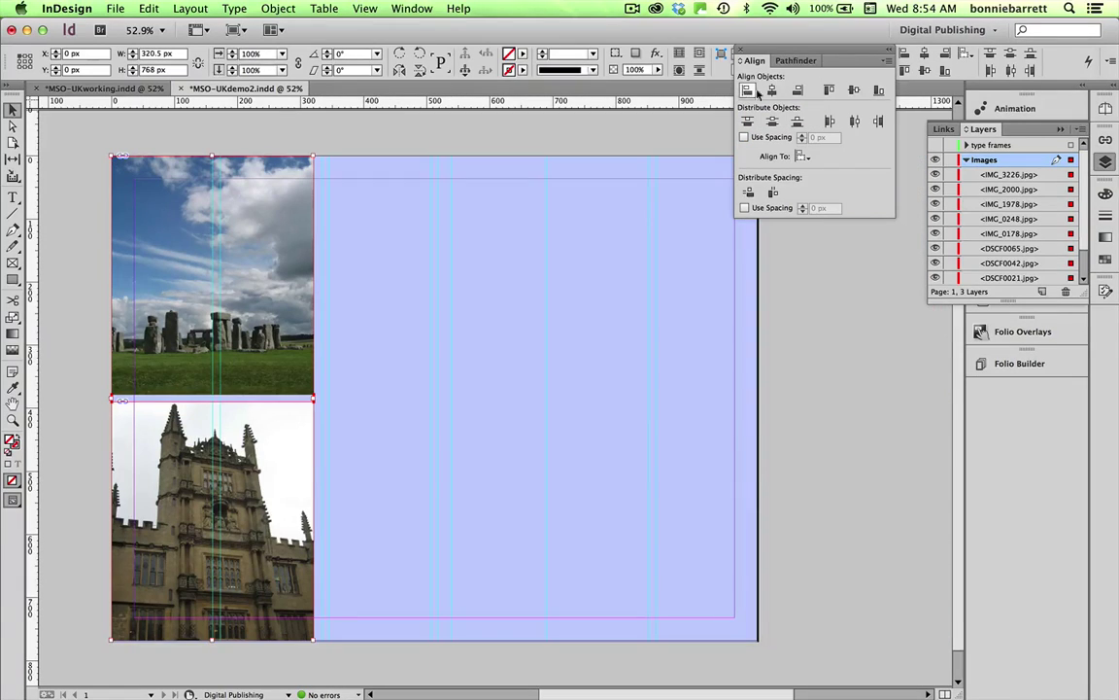
{"action": "left_click", "coordinate": [828, 91]}
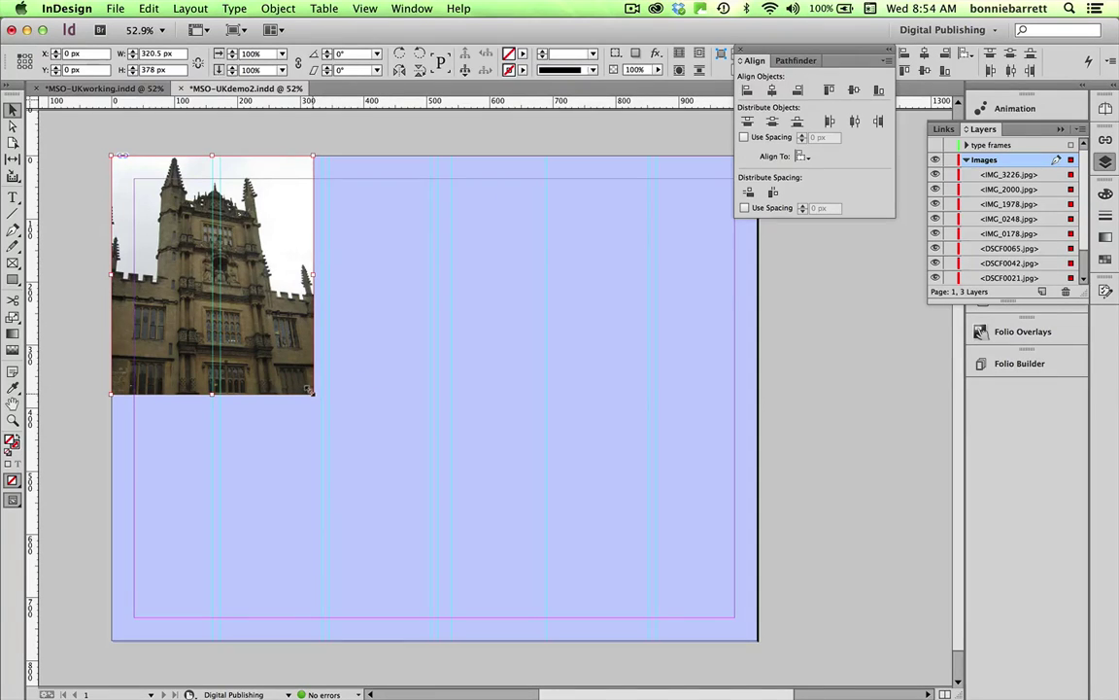
{"action": "left_click_drag", "start_coordinate": [230, 254], "coordinate": [260, 311]}
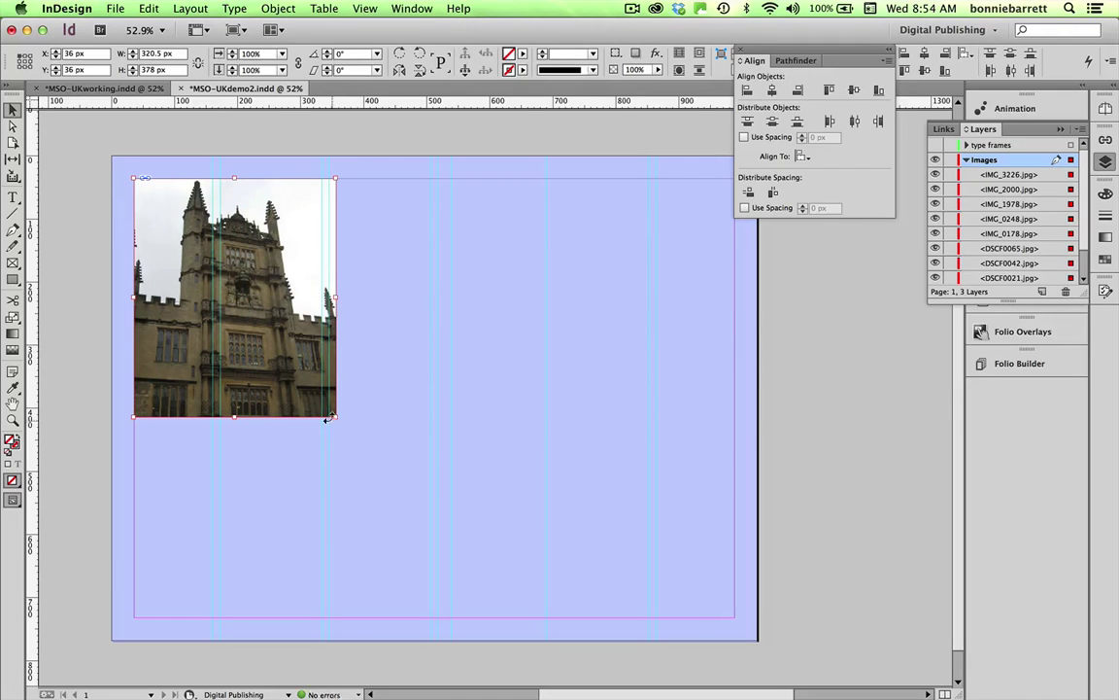
{"action": "left_click_drag", "start_coordinate": [332, 413], "coordinate": [430, 500]}
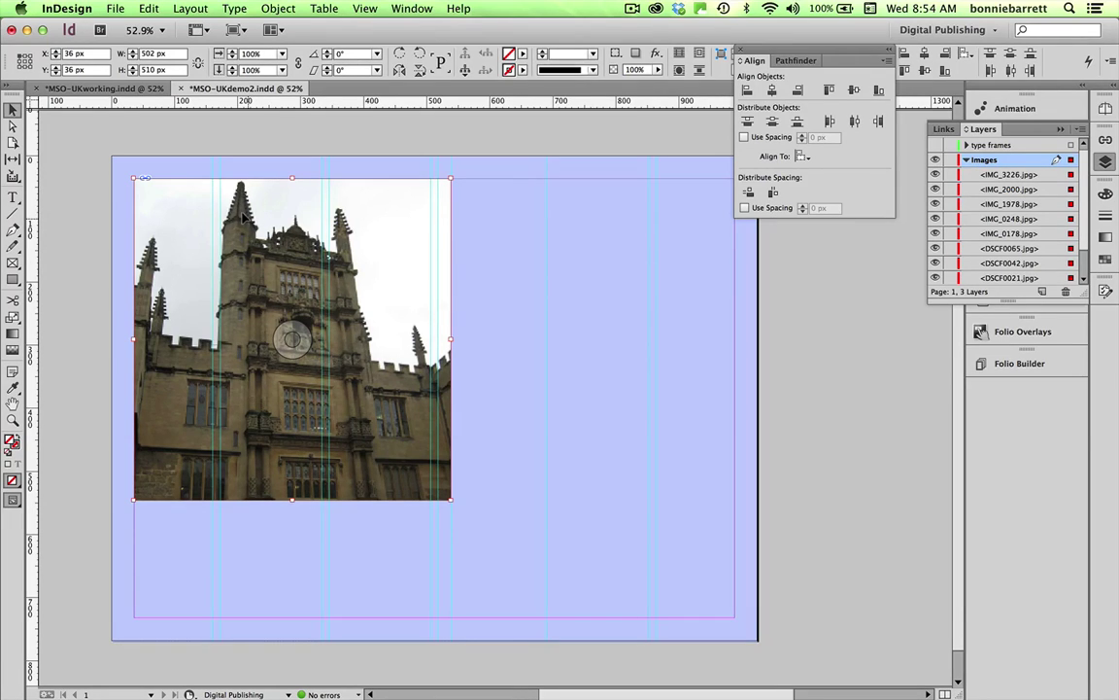
Step: Set Display Performance to High Quality Display
{"action": "left_click", "coordinate": [365, 10]}
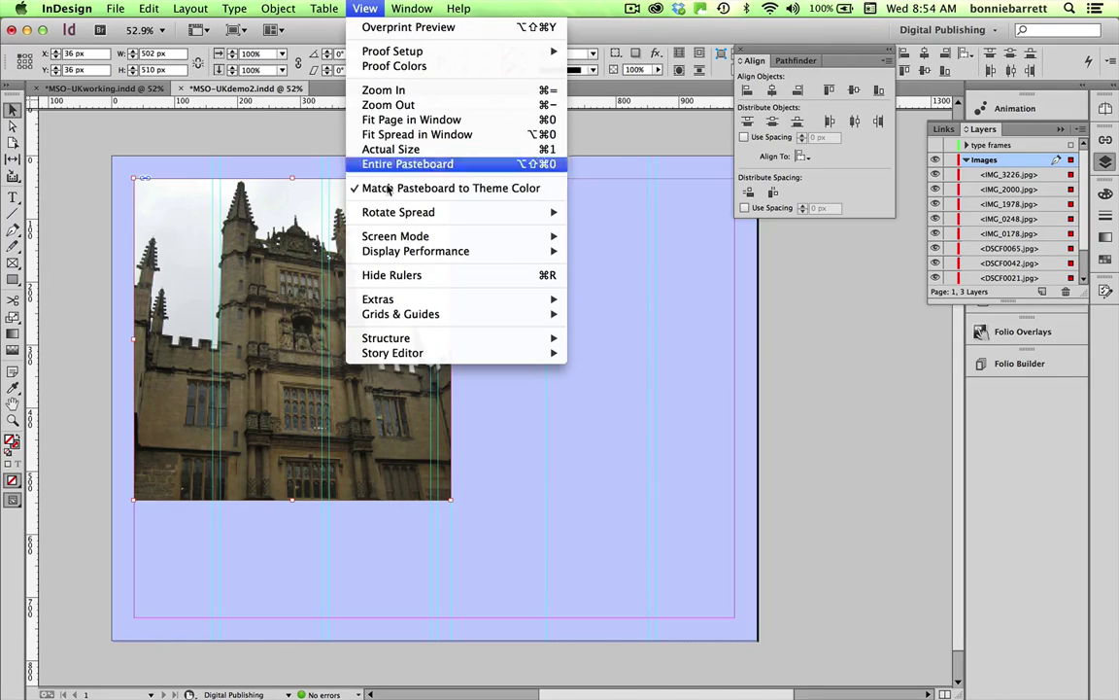
{"action": "mouse_move", "coordinate": [428, 251]}
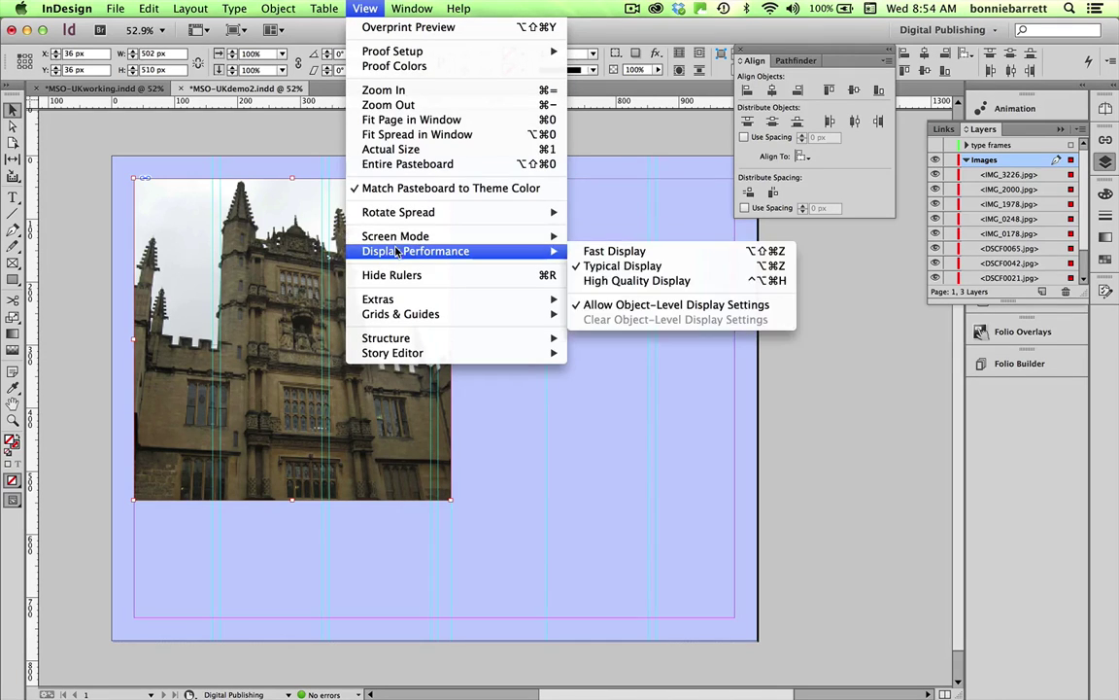
{"action": "left_click", "coordinate": [605, 282]}
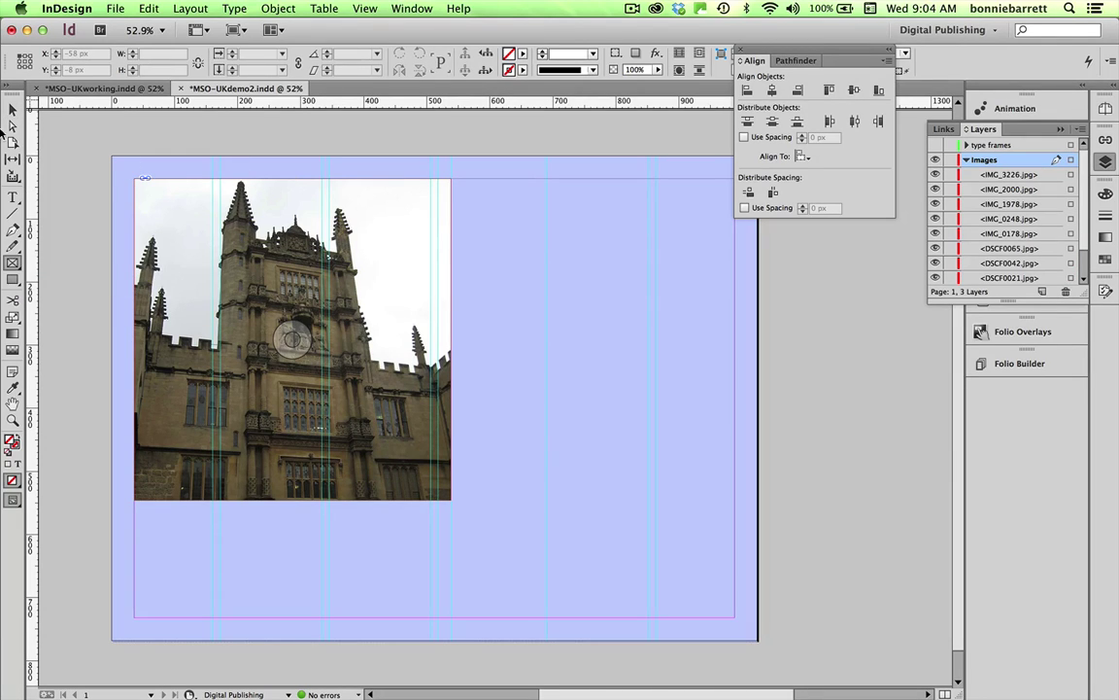
Step: Draw a 502 × 176 px four-column, two-row grid of empty frames below the stacked photos
{"action": "left_click", "coordinate": [12, 263]}
{"action": "mouse_move", "coordinate": [113, 515]}
{"action": "left_mouse_down"}
{"action": "mouse_move", "coordinate": [139, 569]}
{"action": "mouse_move", "coordinate": [291, 618]}
{"action": "mouse_move", "coordinate": [427, 623]}
{"action": "left_mouse_up"}
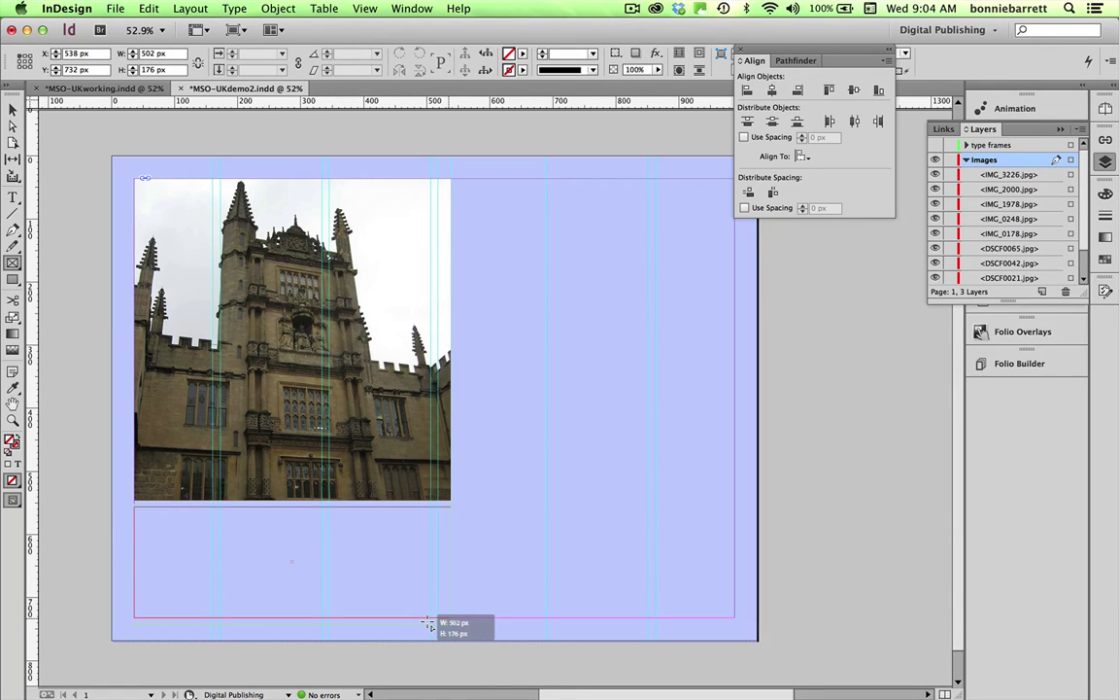
{"action": "left_click_drag", "start_coordinate": [428, 622], "coordinate": [429, 623]}
{"action": "key", "text": "Up"}
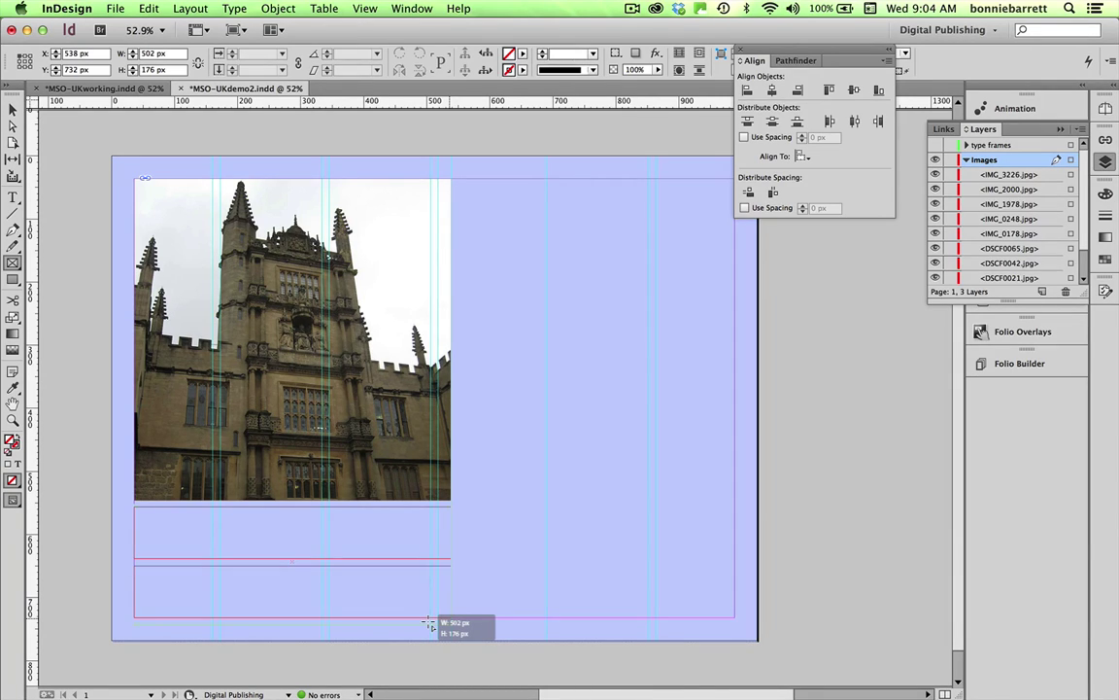
{"action": "key", "text": "Right"}
{"action": "left_click_drag", "start_coordinate": [428, 623], "coordinate": [429, 623]}
{"action": "key", "text": "Right"}
{"action": "key", "text": "Right"}
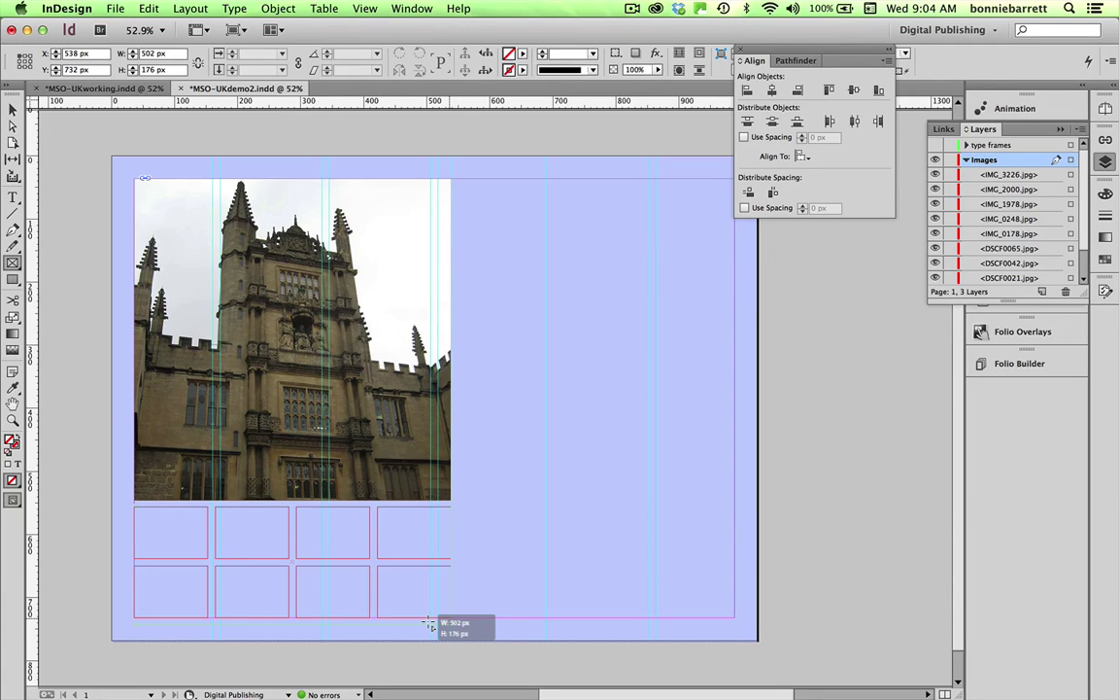
{"action": "left_click_drag", "start_coordinate": [429, 623], "coordinate": [428, 623]}
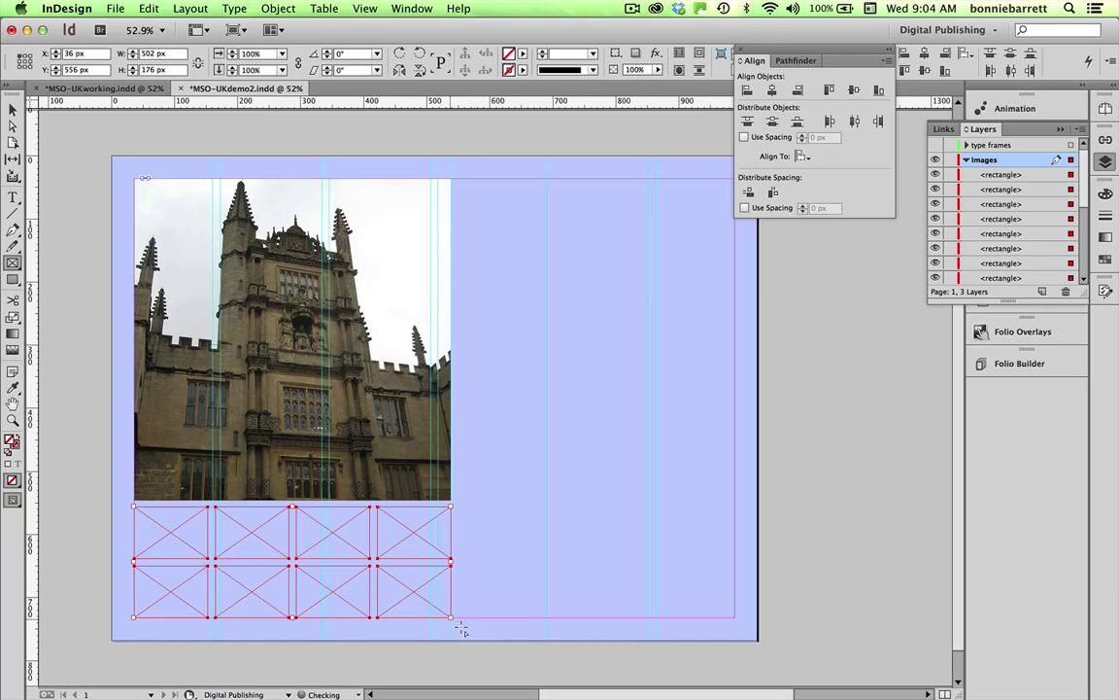
Step: Give the eight empty thumbnail frames 12 px rounded corners via Corner Options
{"action": "left_click", "coordinate": [279, 9]}
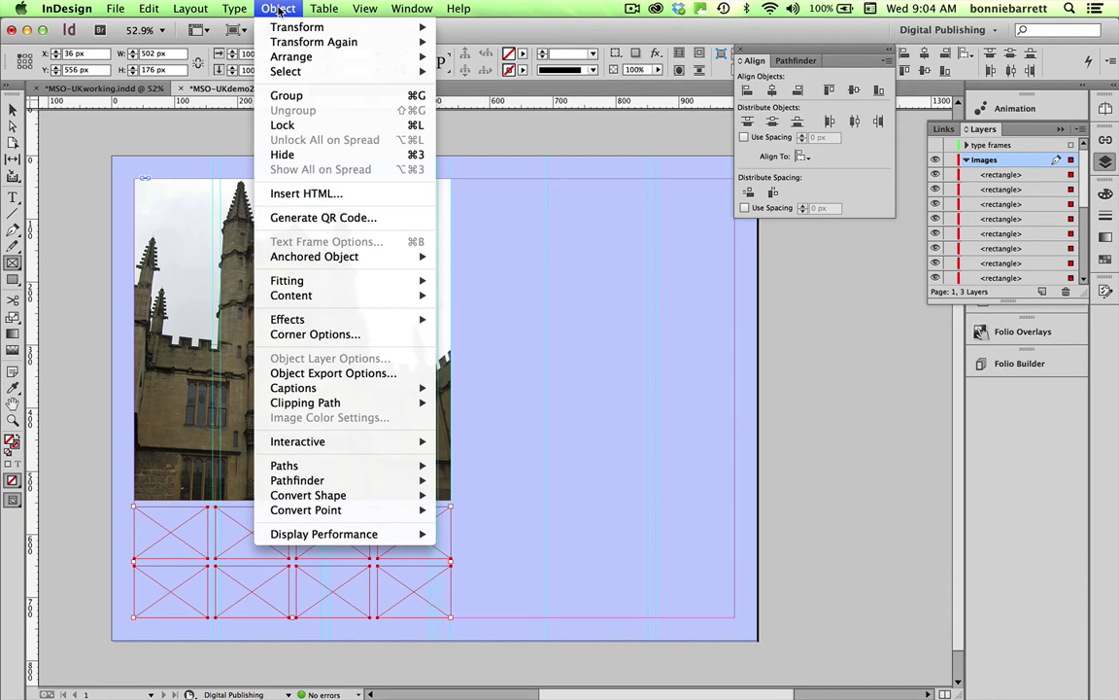
{"action": "left_click", "coordinate": [305, 332]}
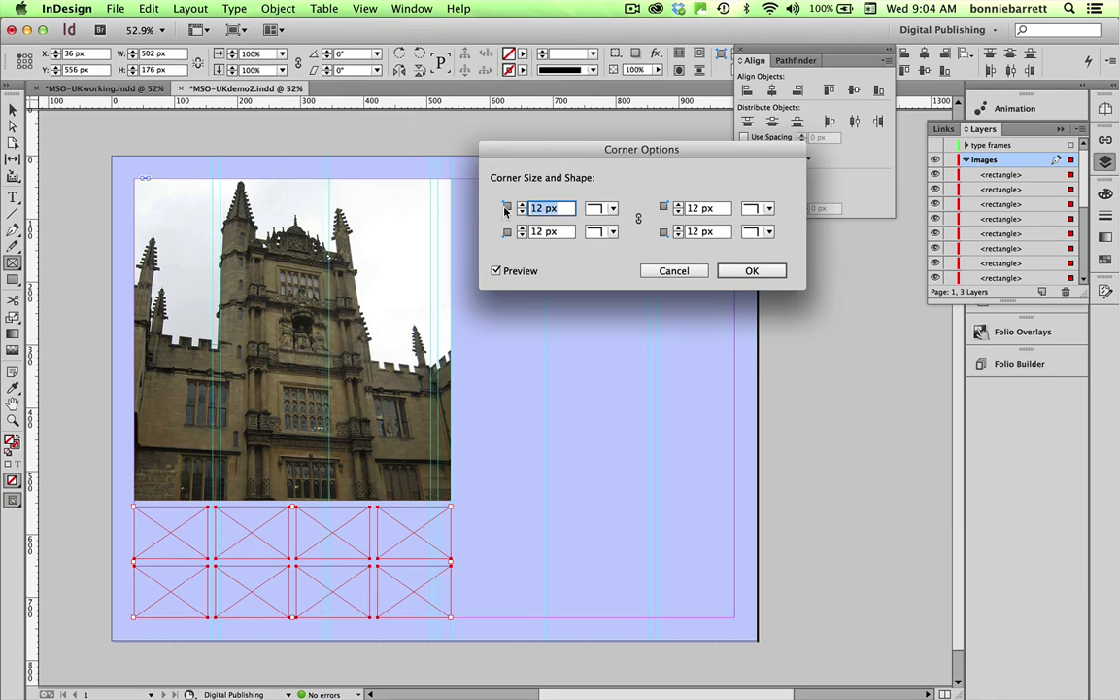
{"action": "left_click", "coordinate": [612, 208]}
{"action": "left_click", "coordinate": [614, 306]}
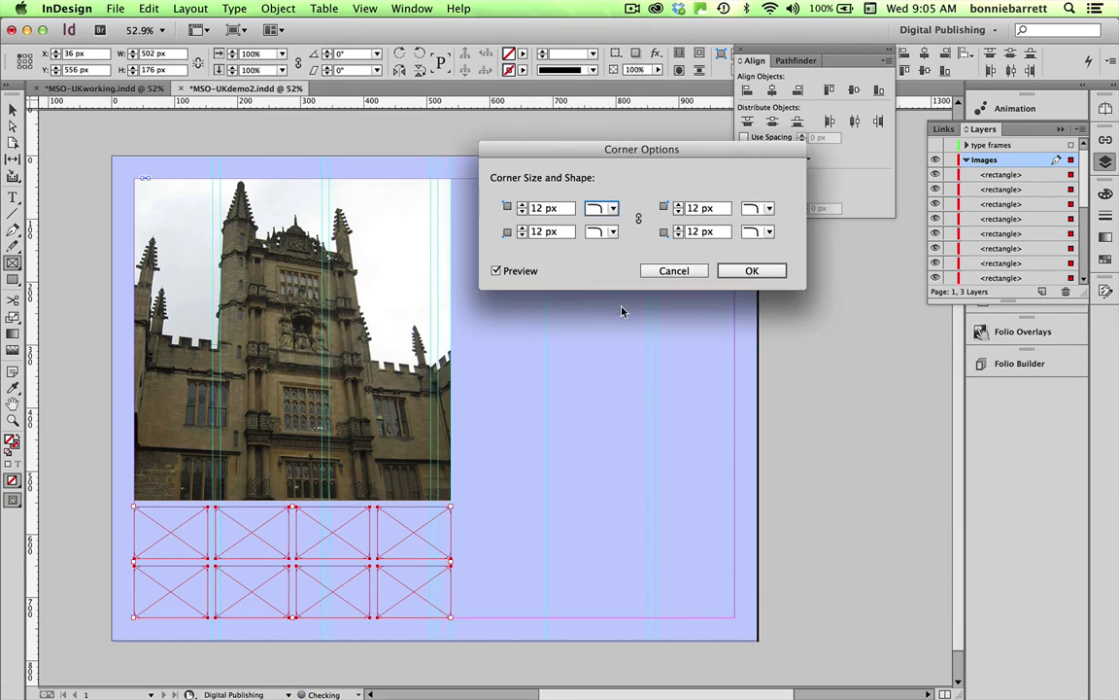
{"action": "left_click", "coordinate": [751, 272]}
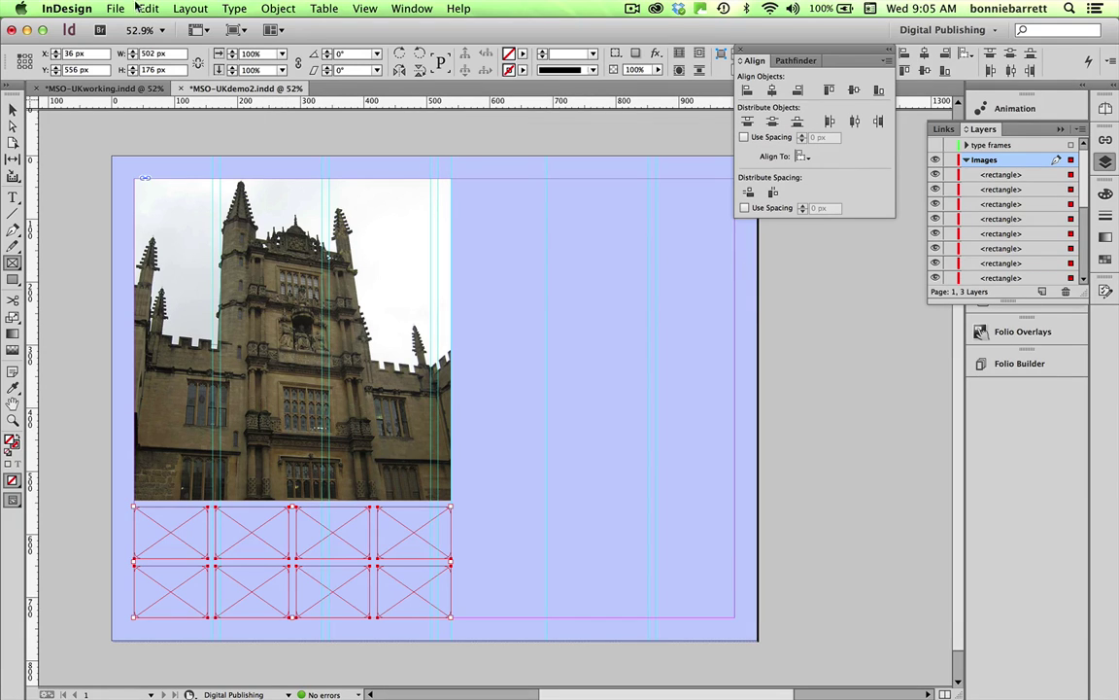
Step: Set the frames' fitting to Auto-Fit with Fill Frame Proportionally
{"action": "left_click", "coordinate": [279, 10]}
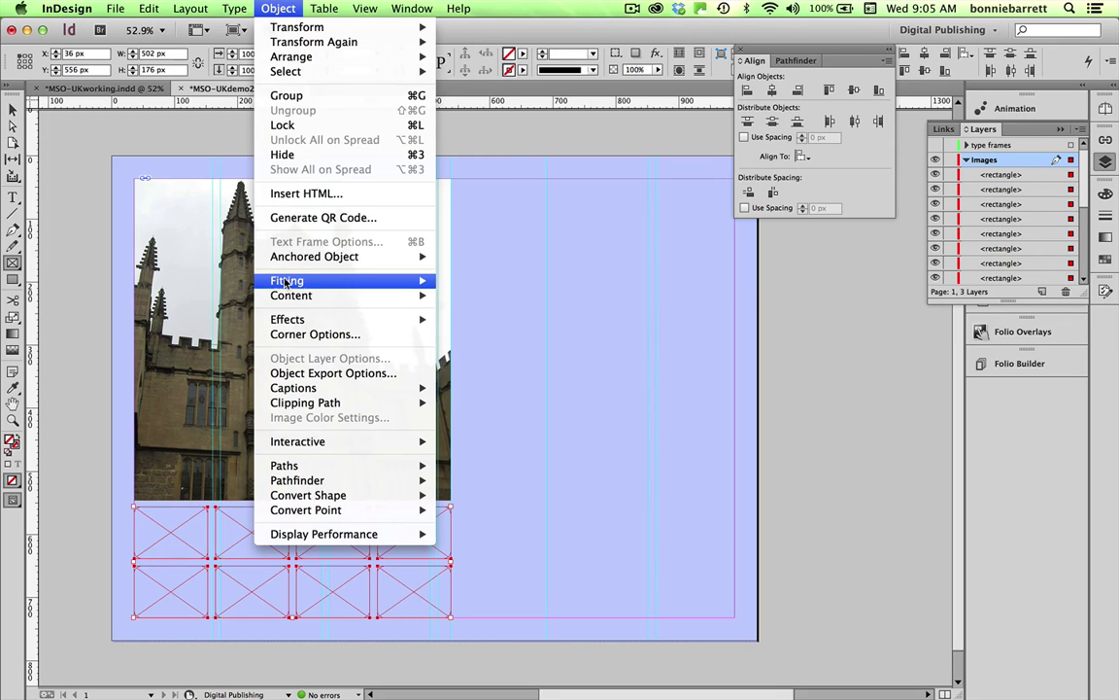
{"action": "mouse_move", "coordinate": [291, 280]}
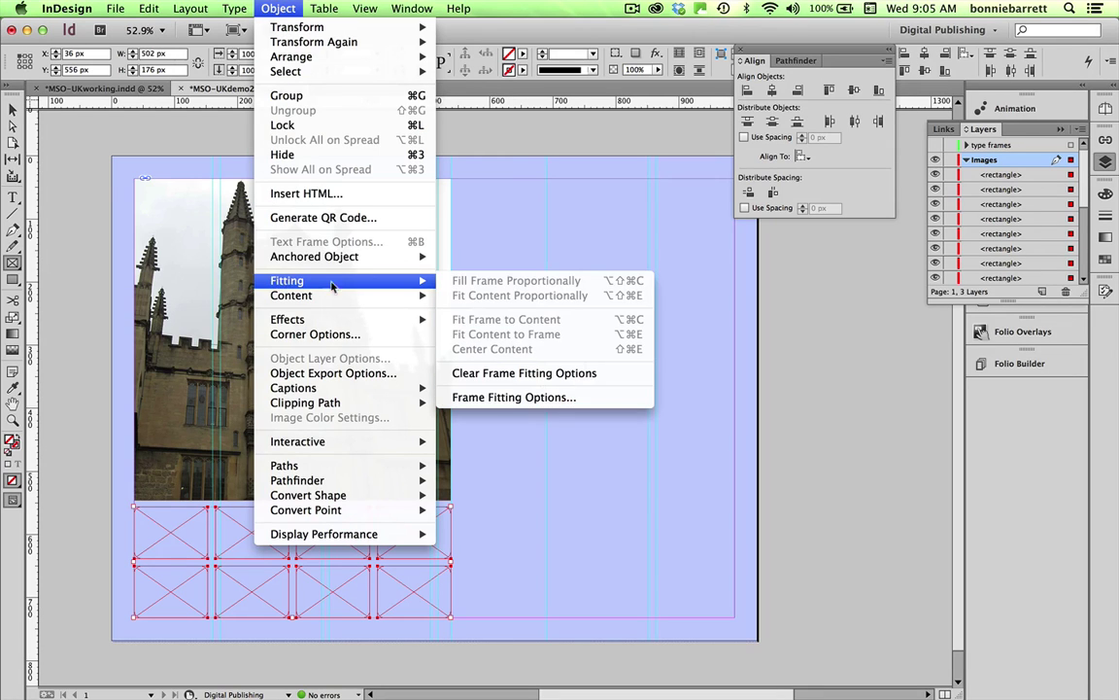
{"action": "left_click", "coordinate": [481, 398]}
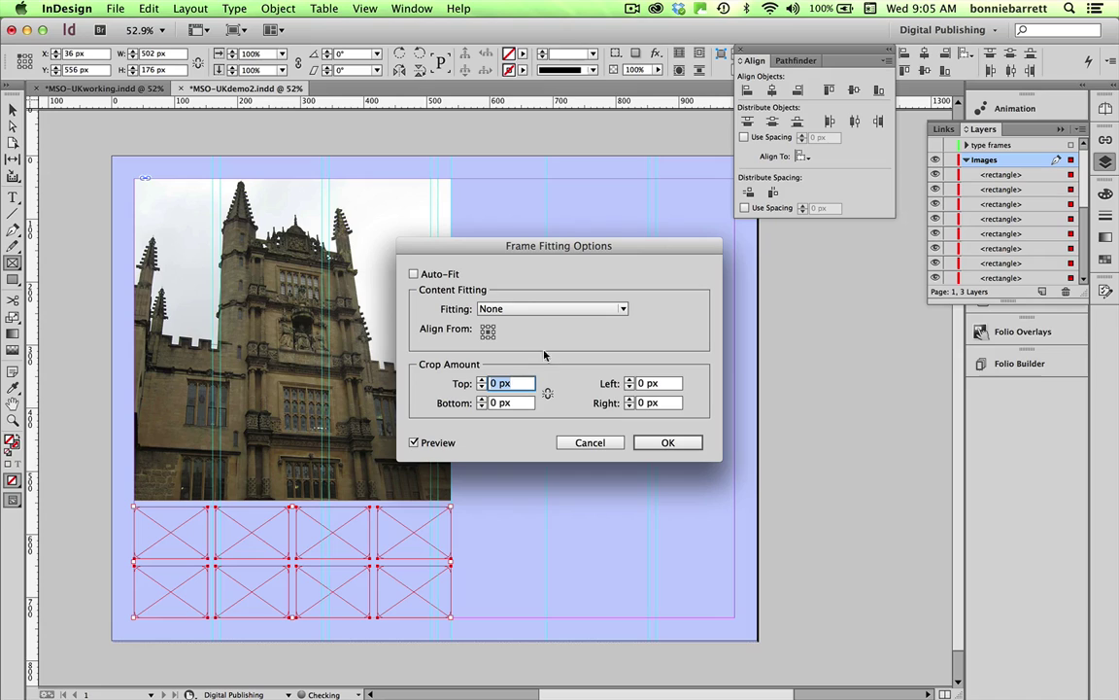
{"action": "left_click", "coordinate": [413, 275]}
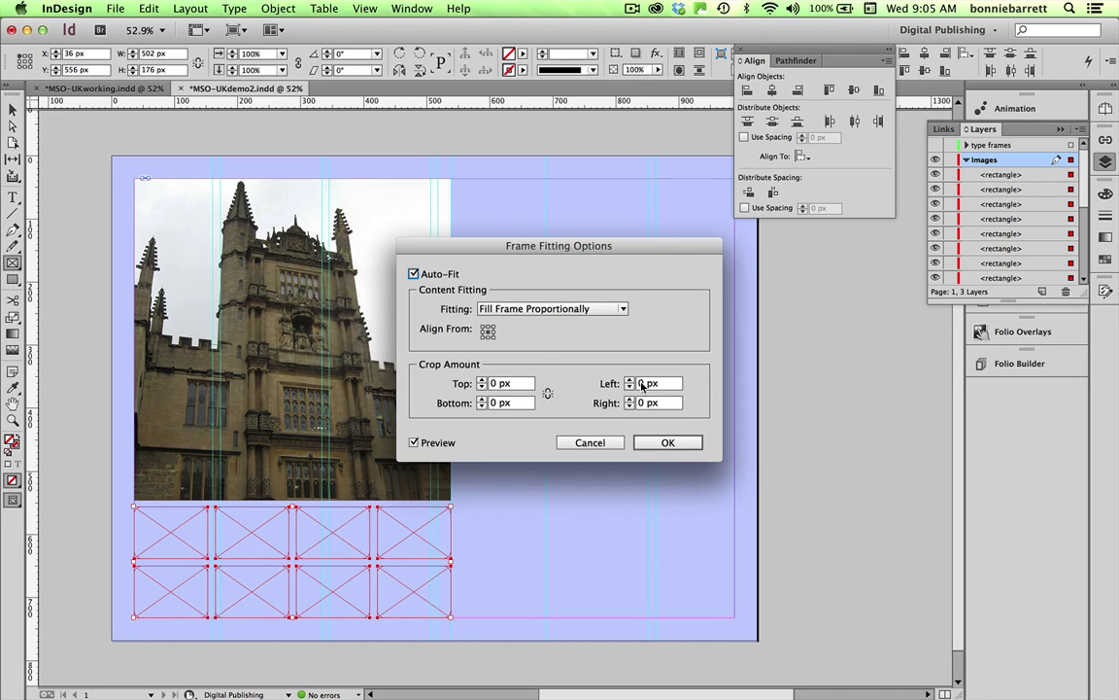
{"action": "left_click", "coordinate": [659, 445]}
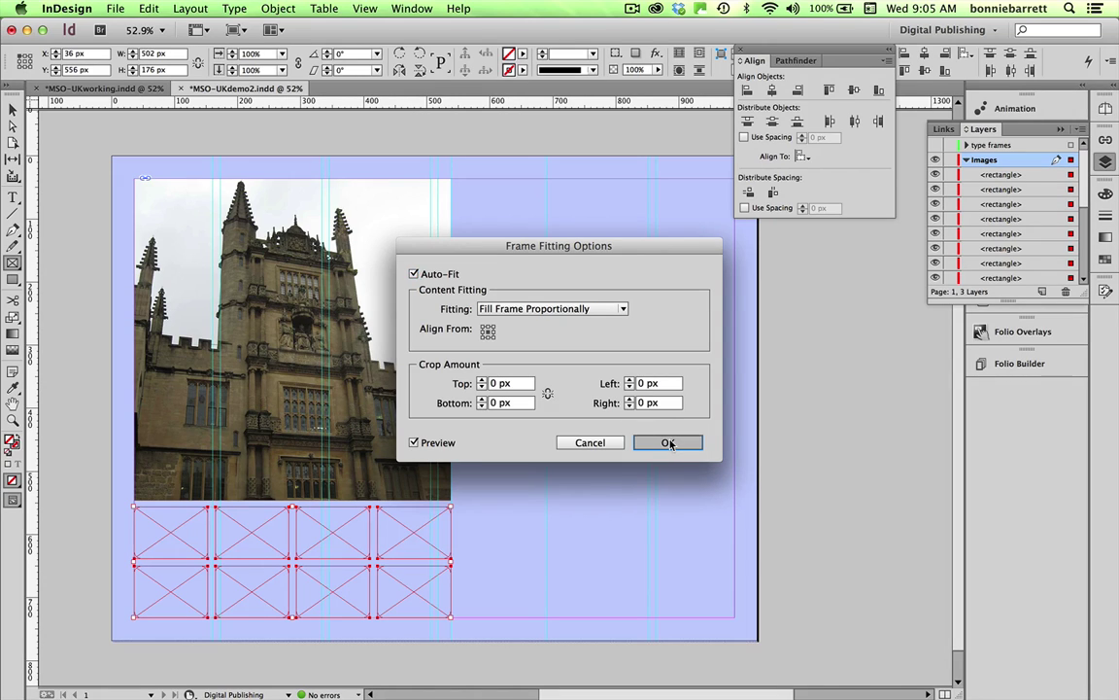
{"action": "left_click", "coordinate": [668, 443]}
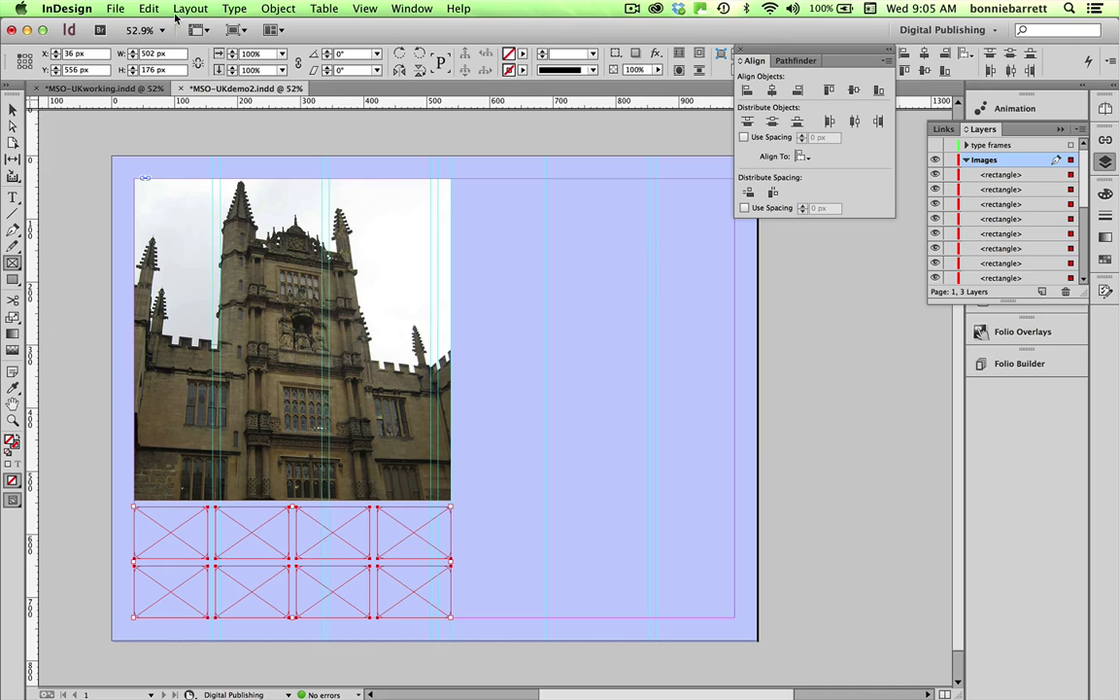
Step: Load all eight images from the UK_MSO-images folder for placing
{"action": "left_click", "coordinate": [114, 10]}
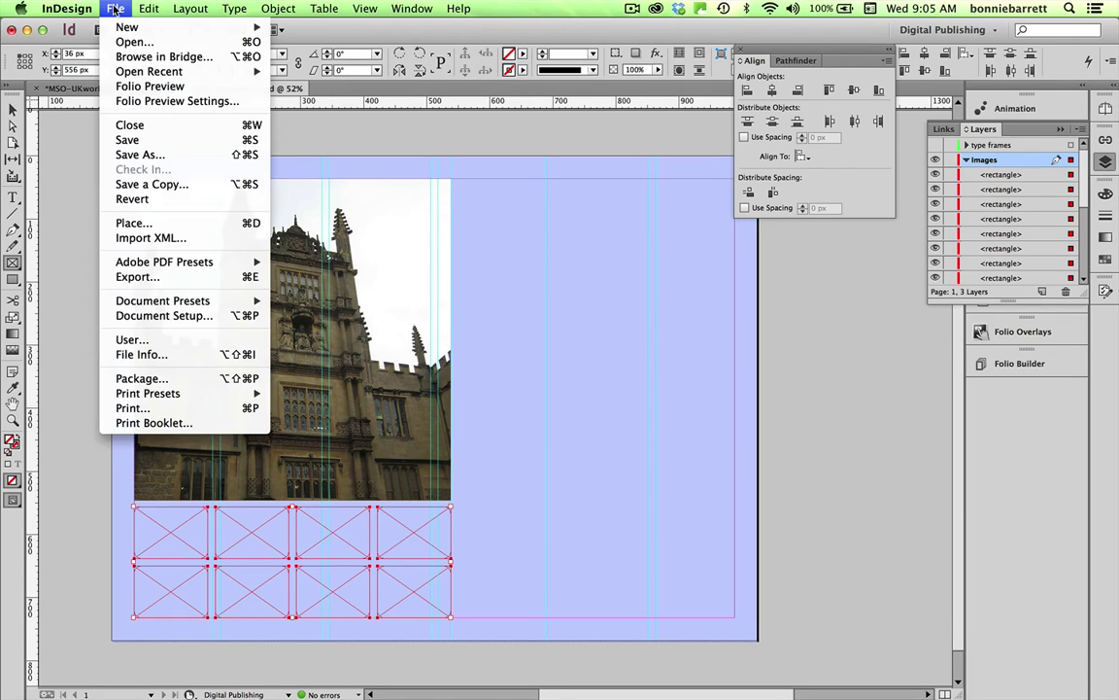
{"action": "left_click", "coordinate": [121, 223]}
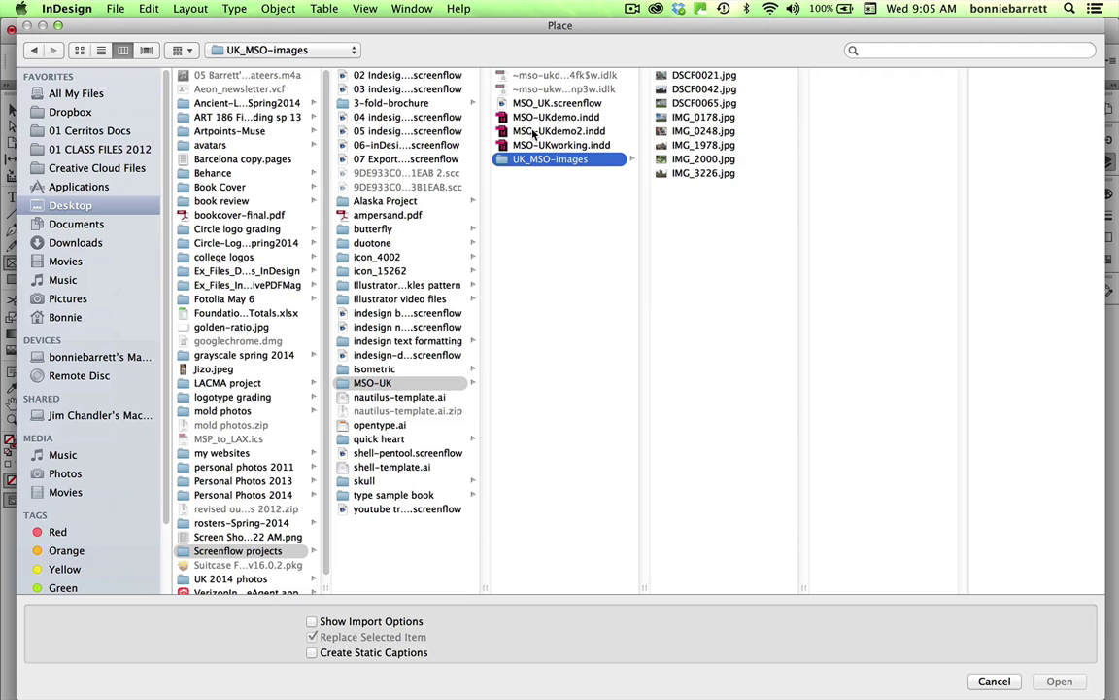
{"action": "left_click_drag", "start_coordinate": [701, 200], "coordinate": [656, 57]}
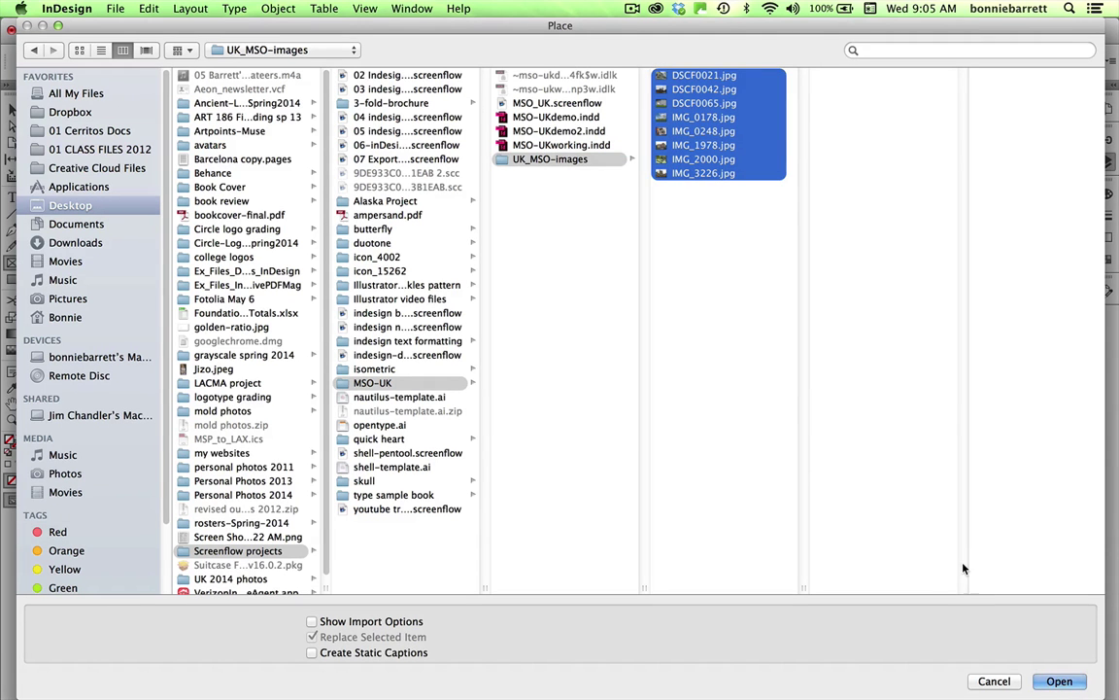
{"action": "left_click", "coordinate": [1051, 683]}
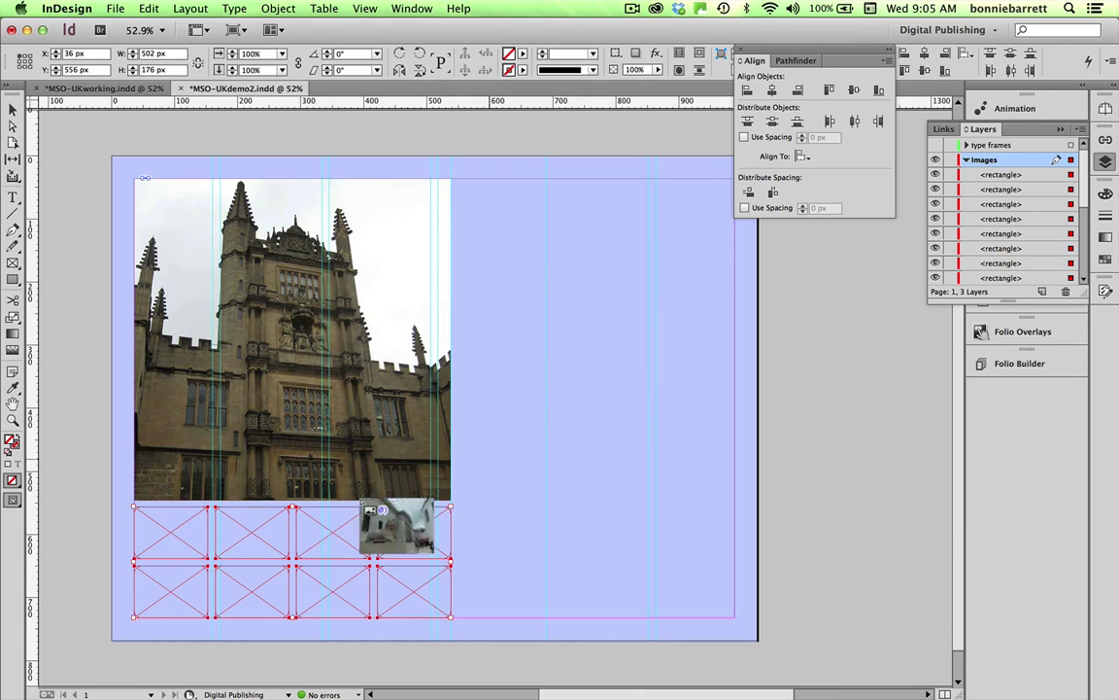
Step: Place the photos into the four top and four bottom grid frames
{"action": "key", "text": "Right"}
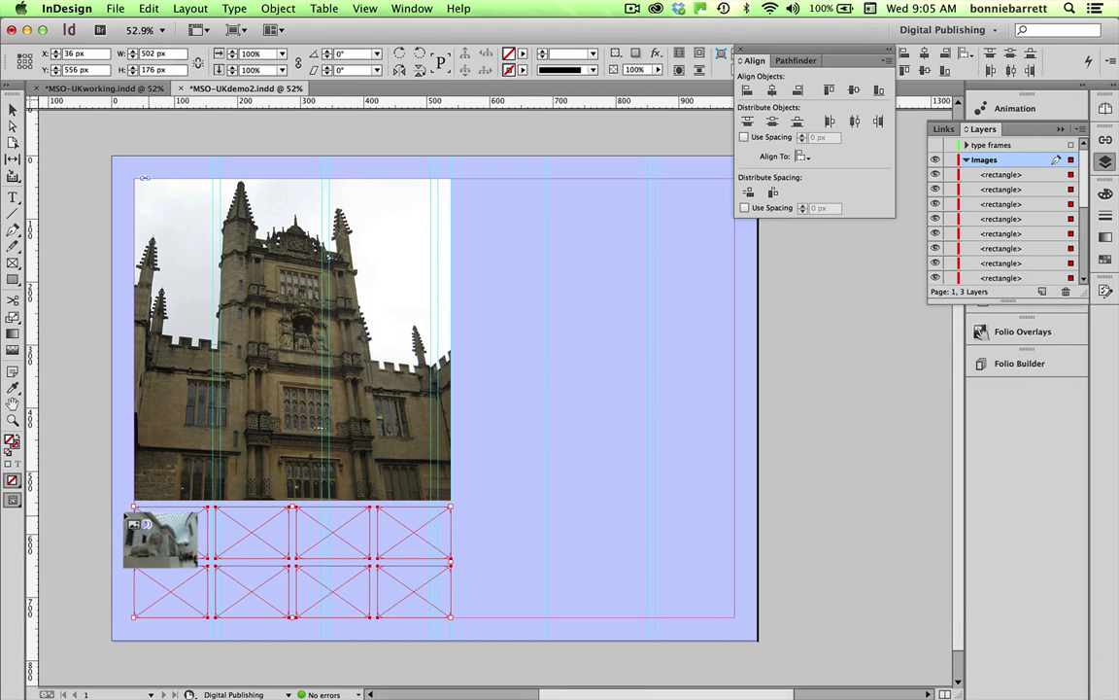
{"action": "left_click", "coordinate": [128, 518]}
{"action": "left_click", "coordinate": [222, 515]}
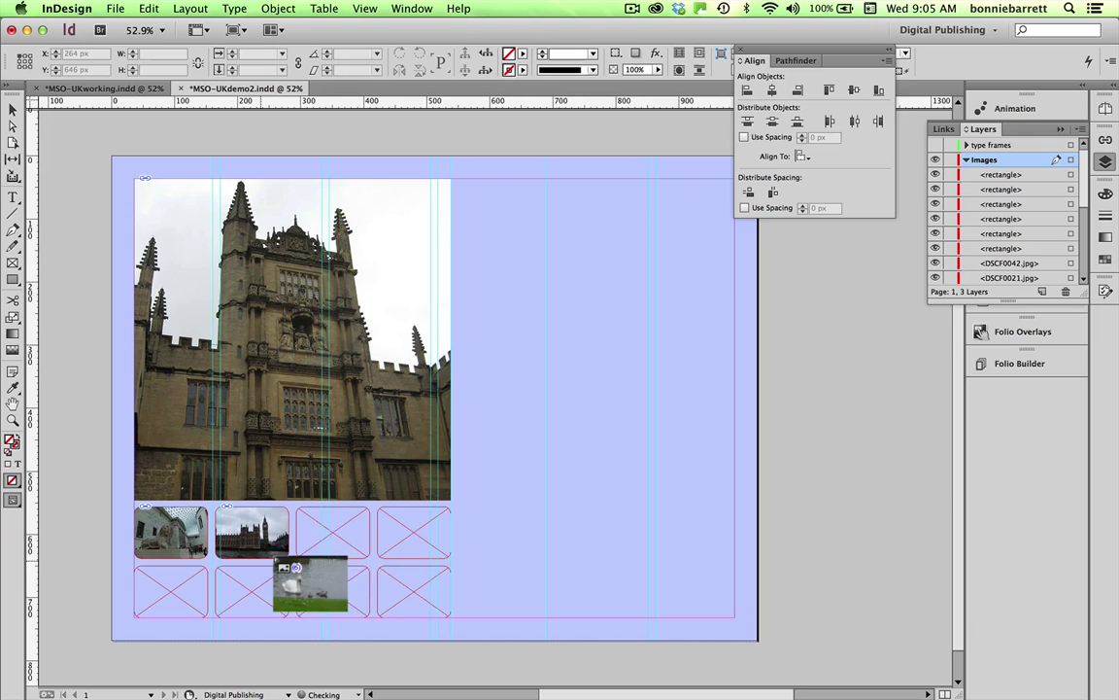
{"action": "left_click", "coordinate": [313, 520]}
{"action": "left_click", "coordinate": [391, 520]}
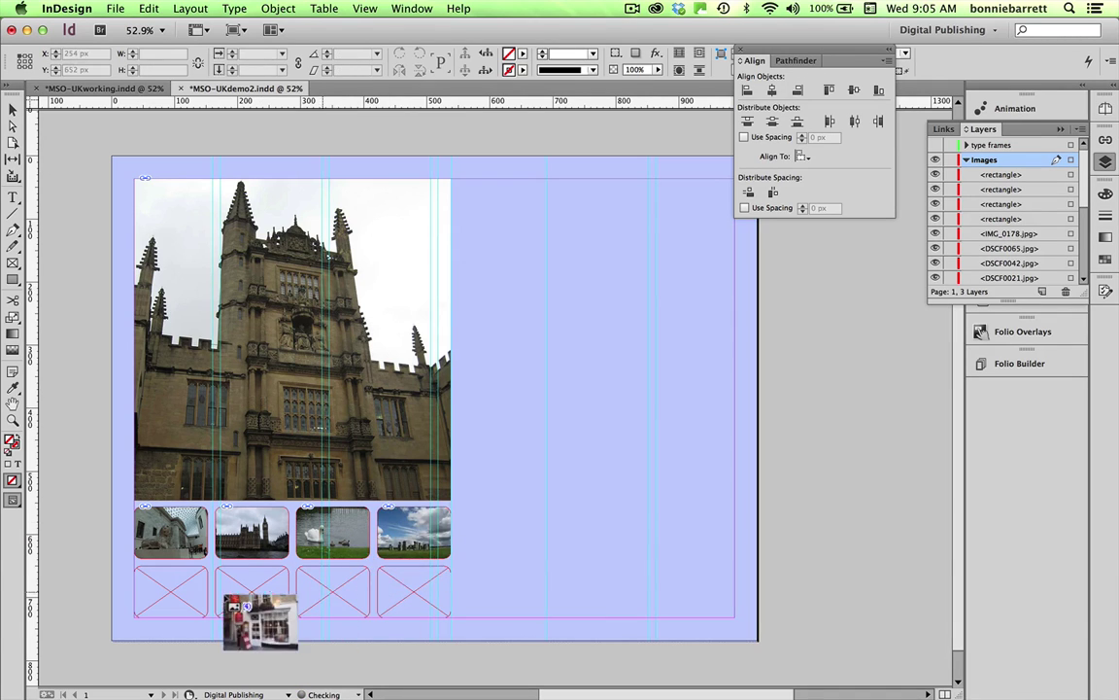
{"action": "left_click", "coordinate": [133, 571]}
{"action": "left_click", "coordinate": [218, 571]}
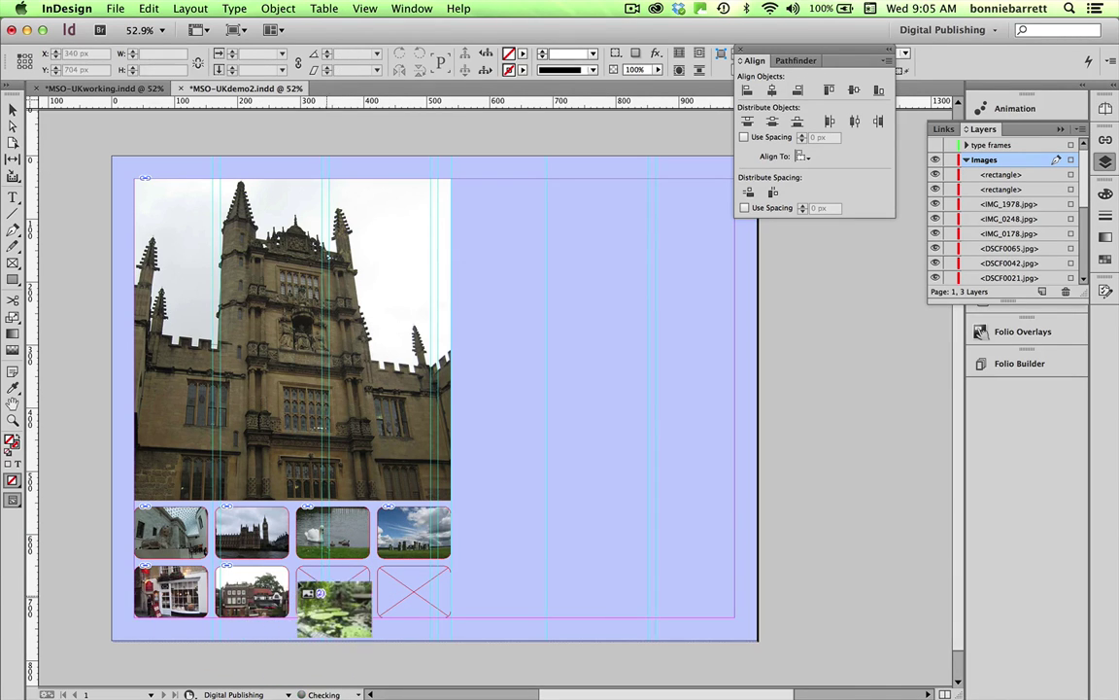
{"action": "left_click", "coordinate": [323, 577]}
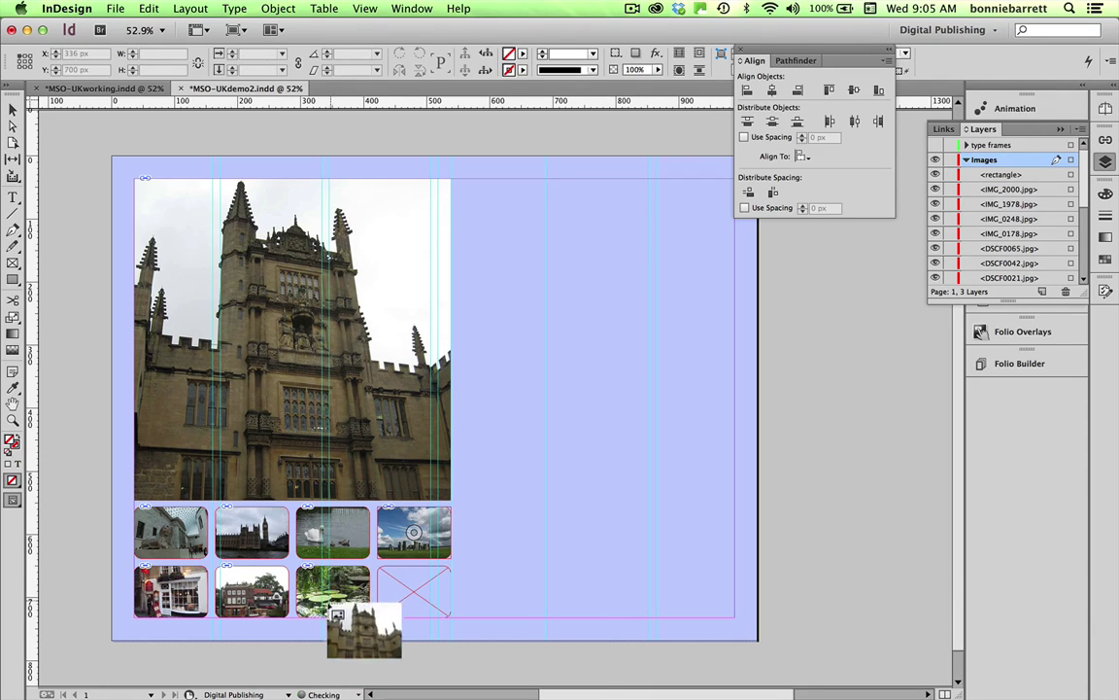
{"action": "left_click", "coordinate": [413, 591]}
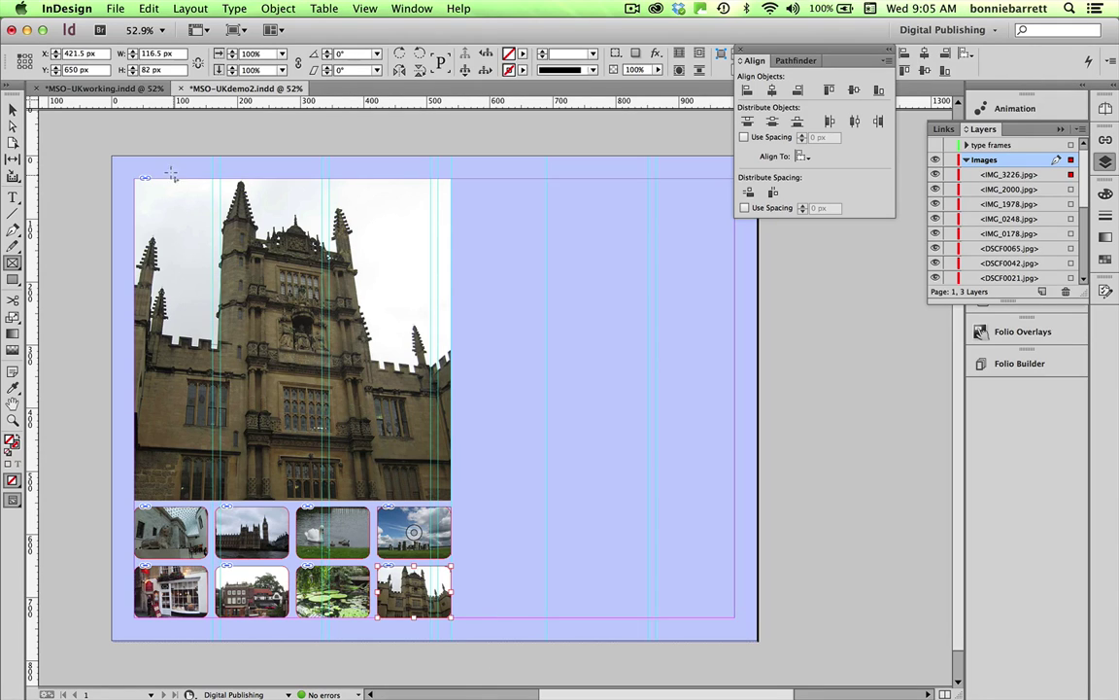
{"action": "left_click", "coordinate": [10, 112]}
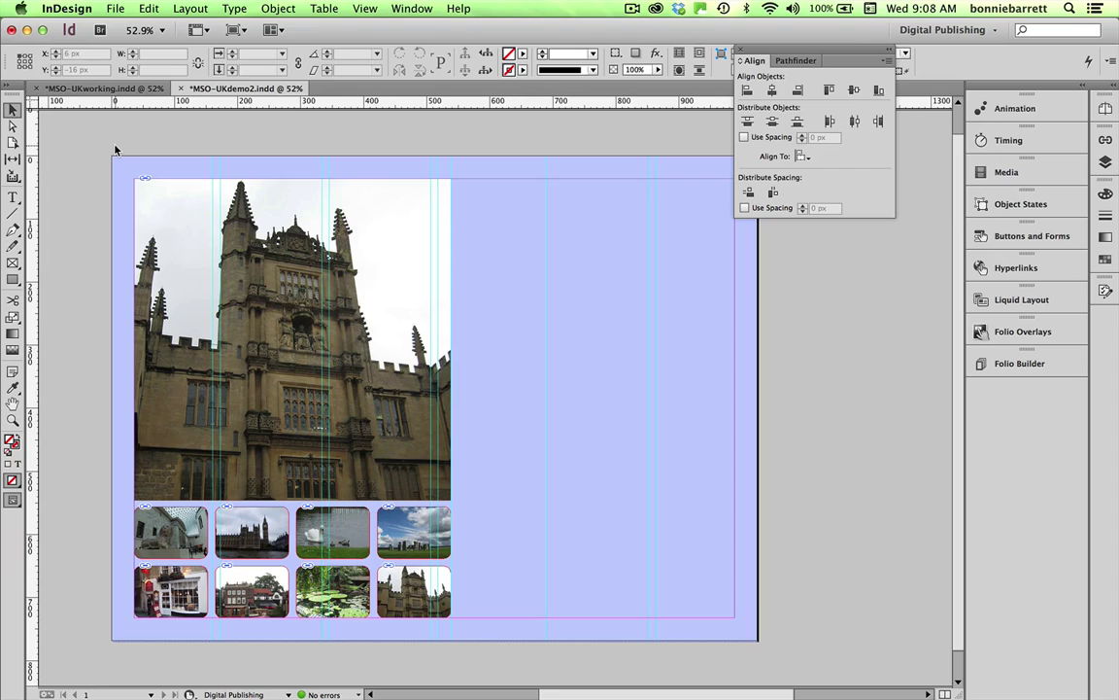
Step: Marquee-select only the large stacked photo frame, excluding the thumbnails
{"action": "left_click_drag", "start_coordinate": [115, 147], "coordinate": [490, 467]}
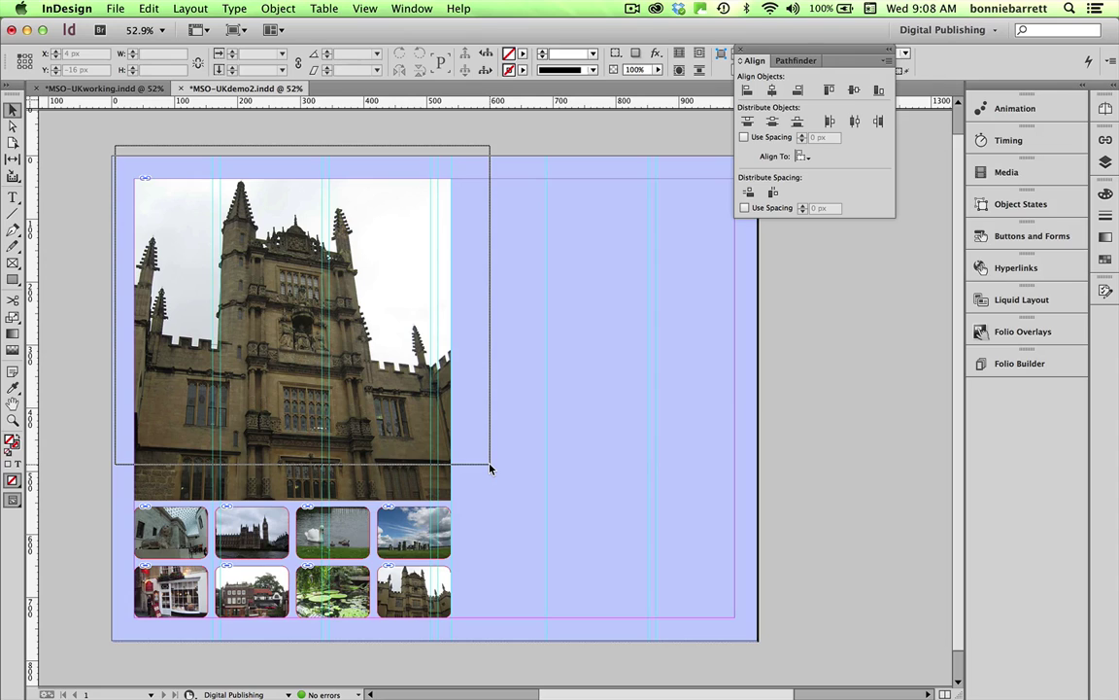
{"action": "left_click_drag", "start_coordinate": [490, 467], "coordinate": [490, 467]}
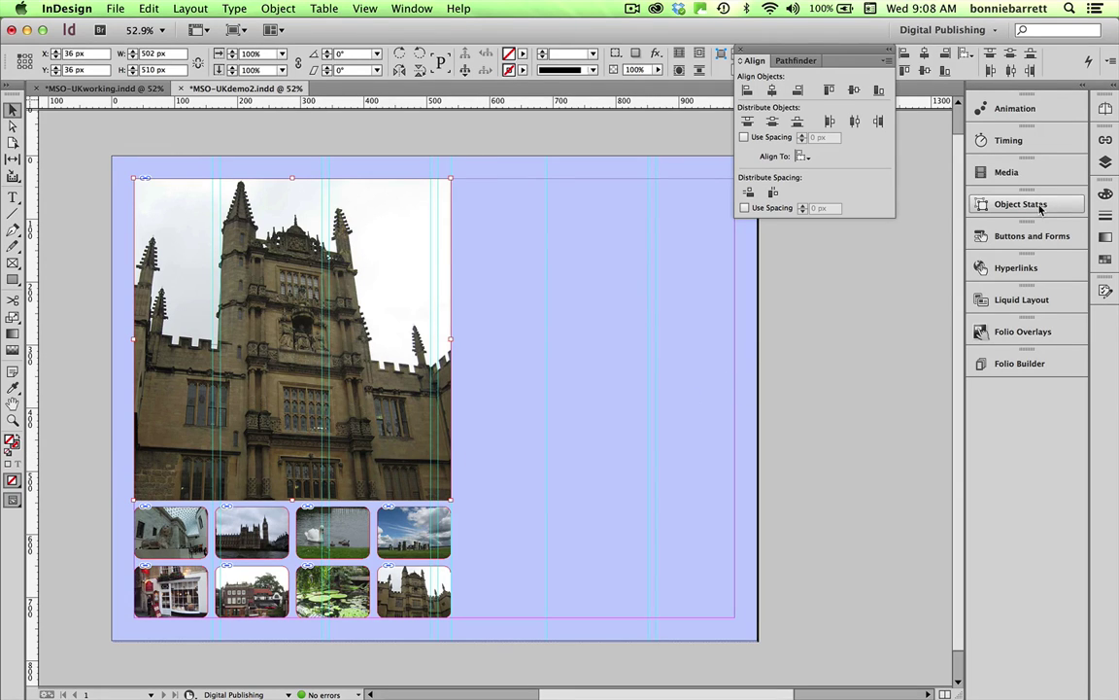
Step: Use the Digital Publishing workspace and show the Object States panel
{"action": "left_click", "coordinate": [962, 35]}
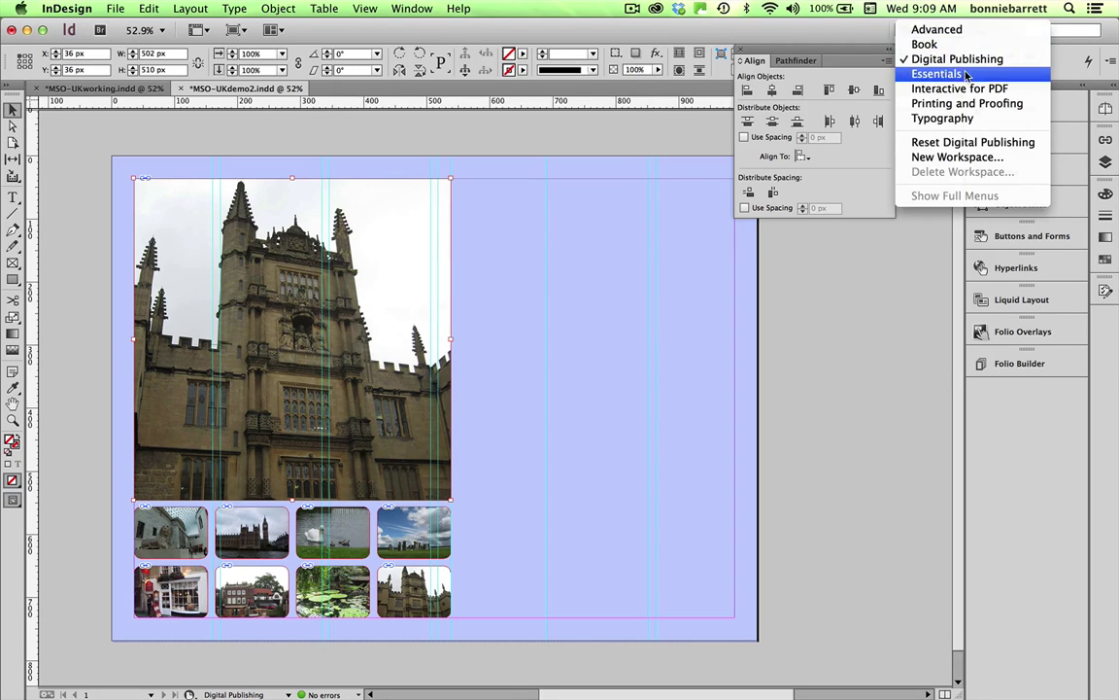
{"action": "left_click", "coordinate": [947, 59]}
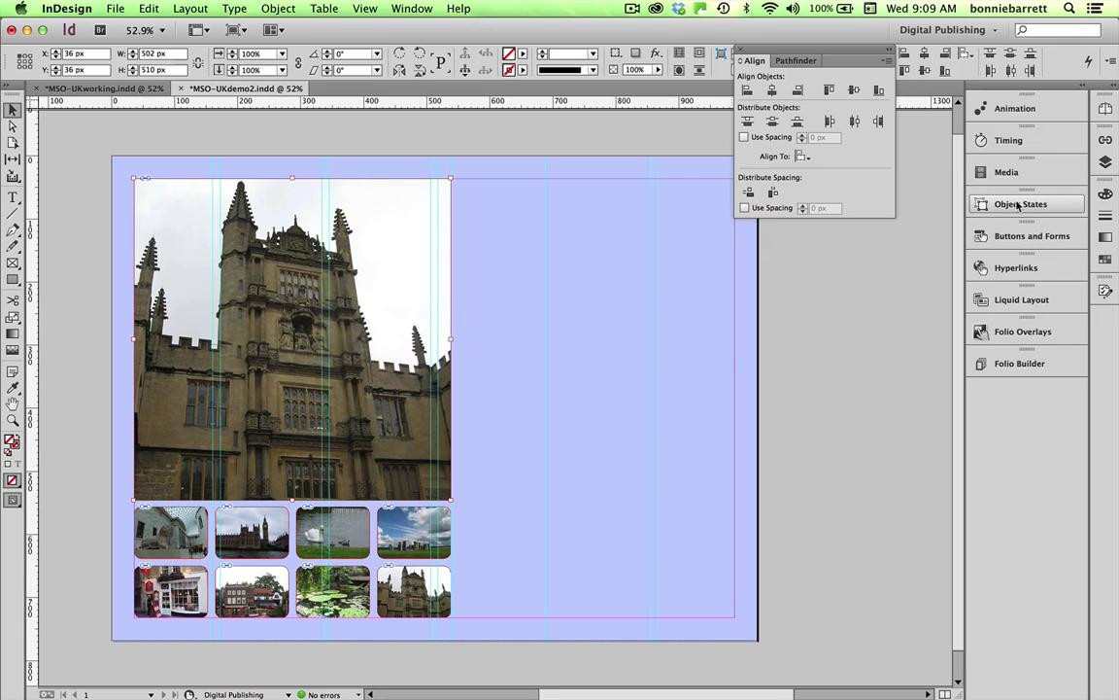
{"action": "left_click", "coordinate": [1018, 205]}
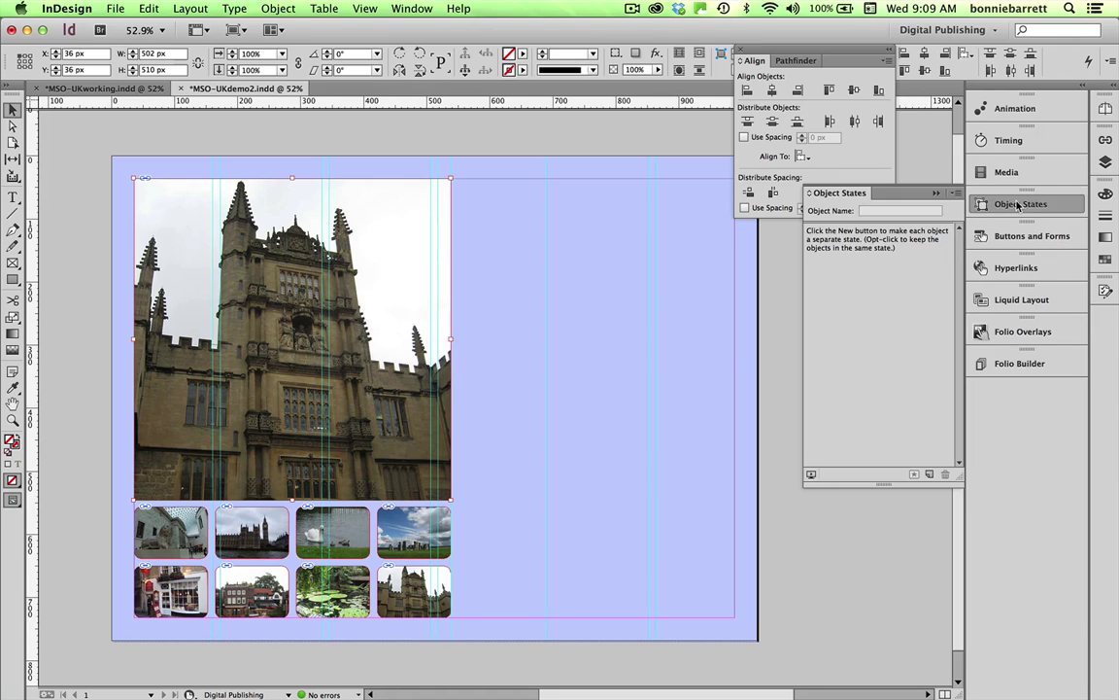
Step: Convert the selected photos into a multi-state object and move State 8 to the top
{"action": "left_click", "coordinate": [928, 474]}
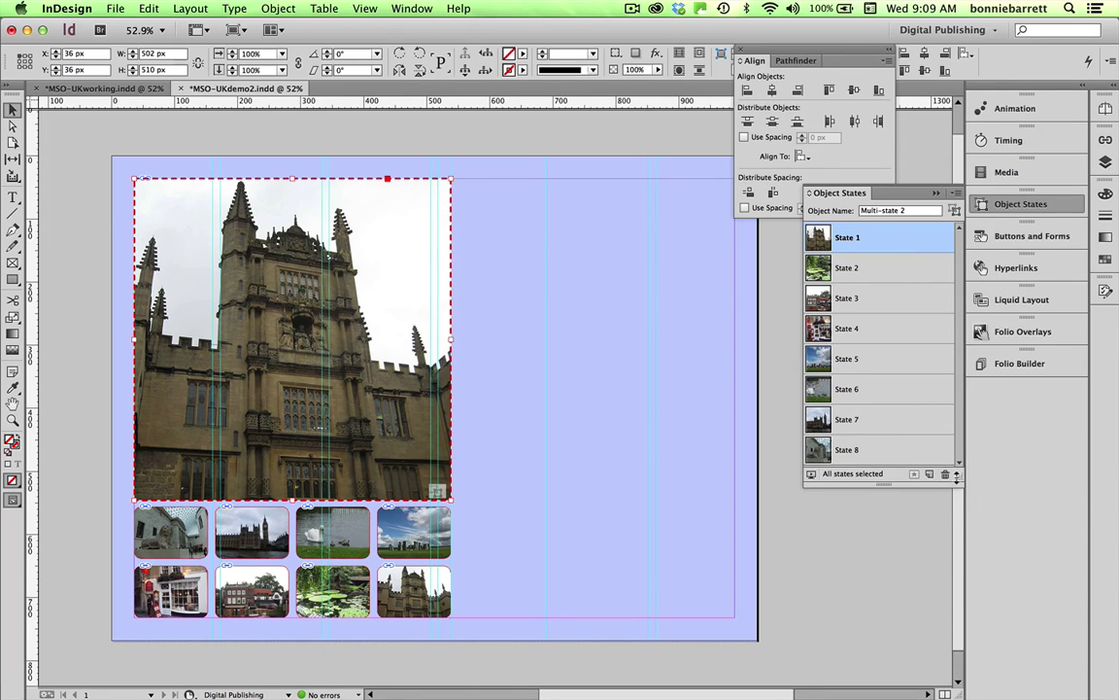
{"action": "left_click_drag", "start_coordinate": [956, 478], "coordinate": [956, 508]}
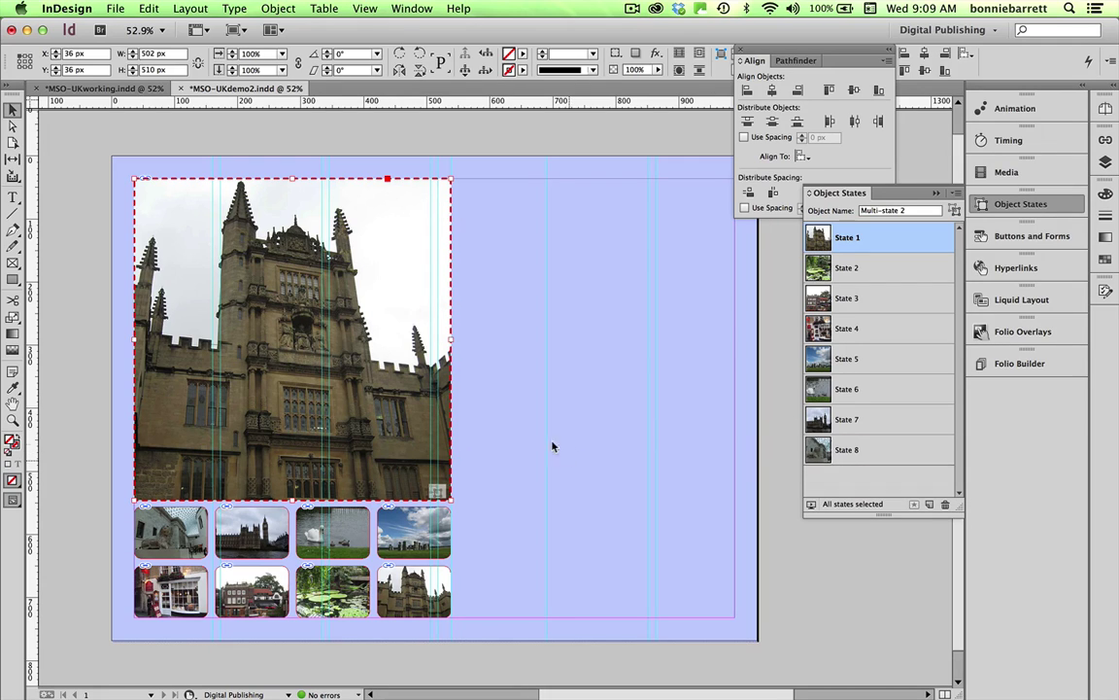
{"action": "left_click", "coordinate": [873, 450]}
{"action": "left_click_drag", "start_coordinate": [851, 226], "coordinate": [869, 251]}
Step: Drag States 7 through 2 upward in turn so State 1 ends up last
{"action": "left_click", "coordinate": [870, 450]}
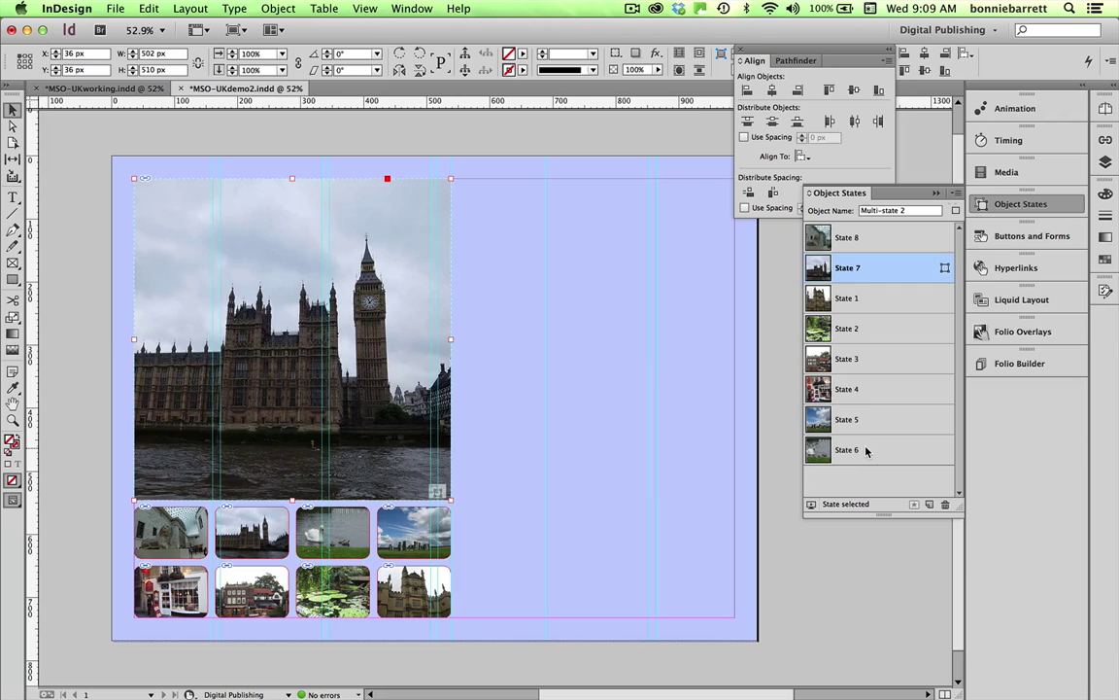
{"action": "left_click_drag", "start_coordinate": [865, 450], "coordinate": [863, 283]}
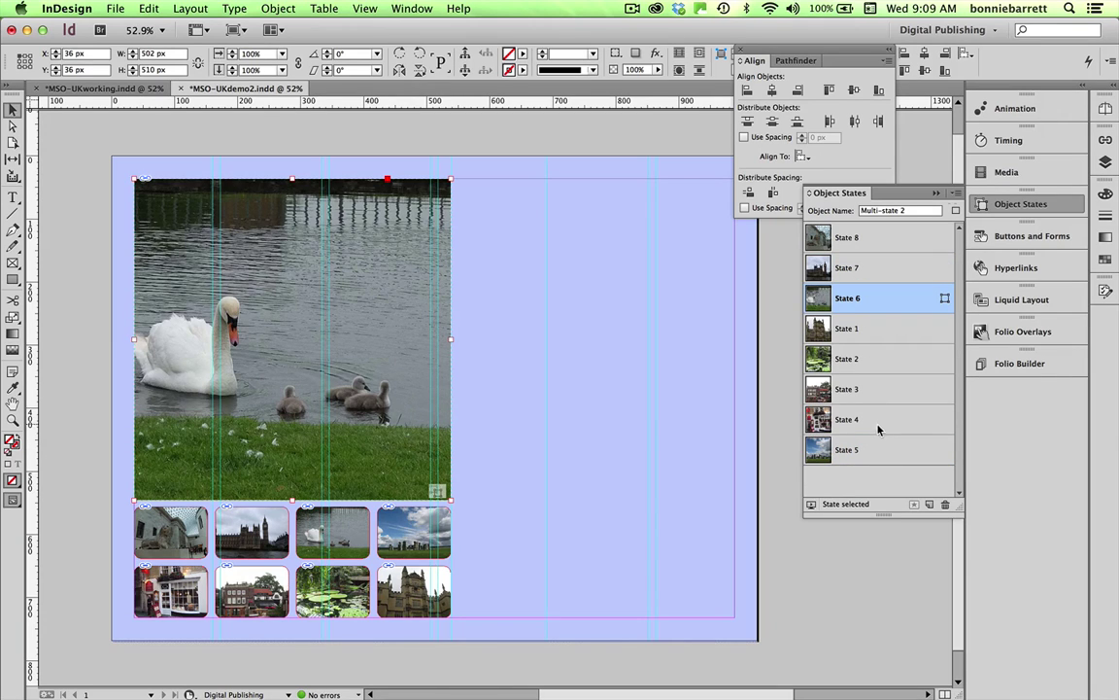
{"action": "left_click_drag", "start_coordinate": [871, 453], "coordinate": [865, 330]}
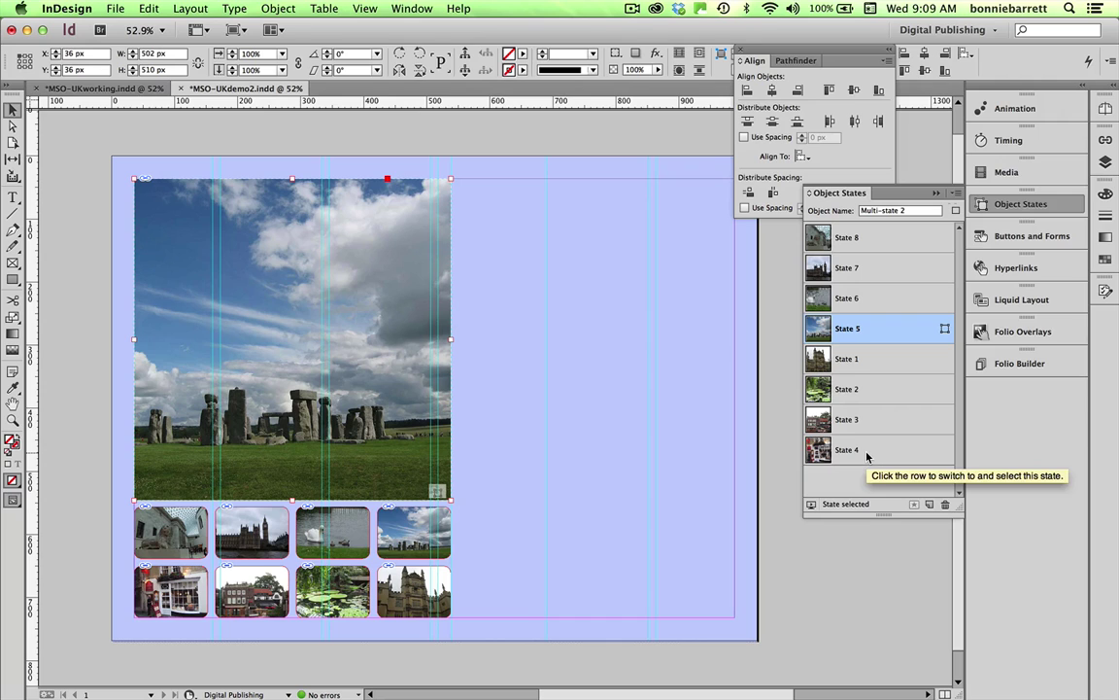
{"action": "left_click_drag", "start_coordinate": [868, 455], "coordinate": [857, 340]}
{"action": "left_click_drag", "start_coordinate": [871, 454], "coordinate": [861, 381]}
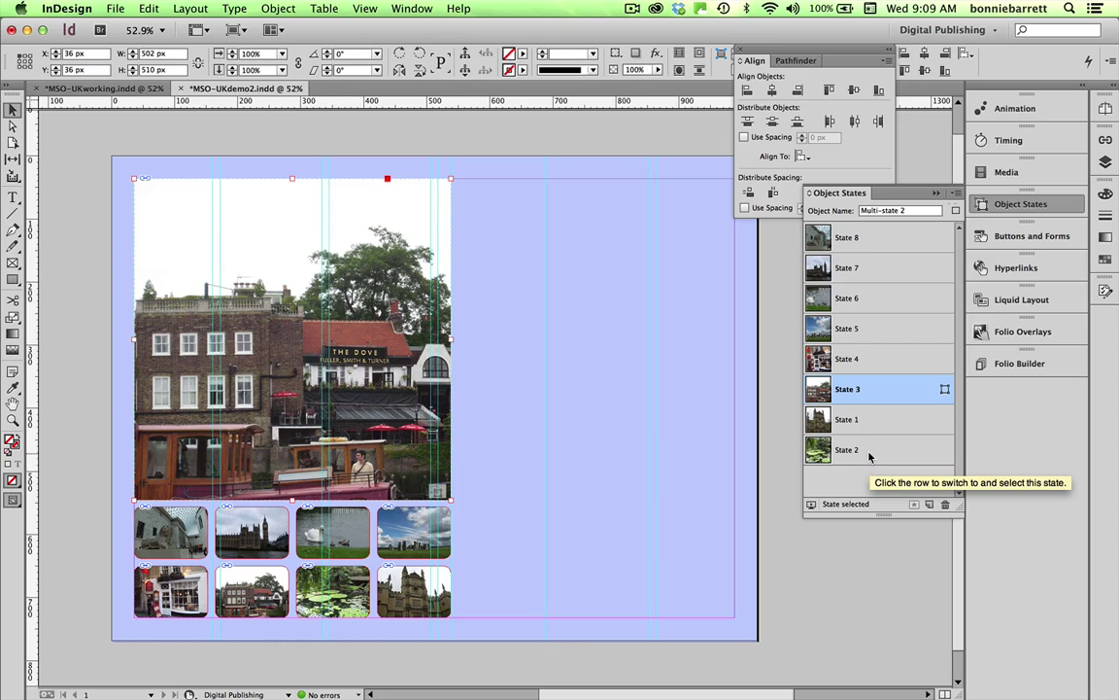
{"action": "left_click_drag", "start_coordinate": [869, 452], "coordinate": [863, 420]}
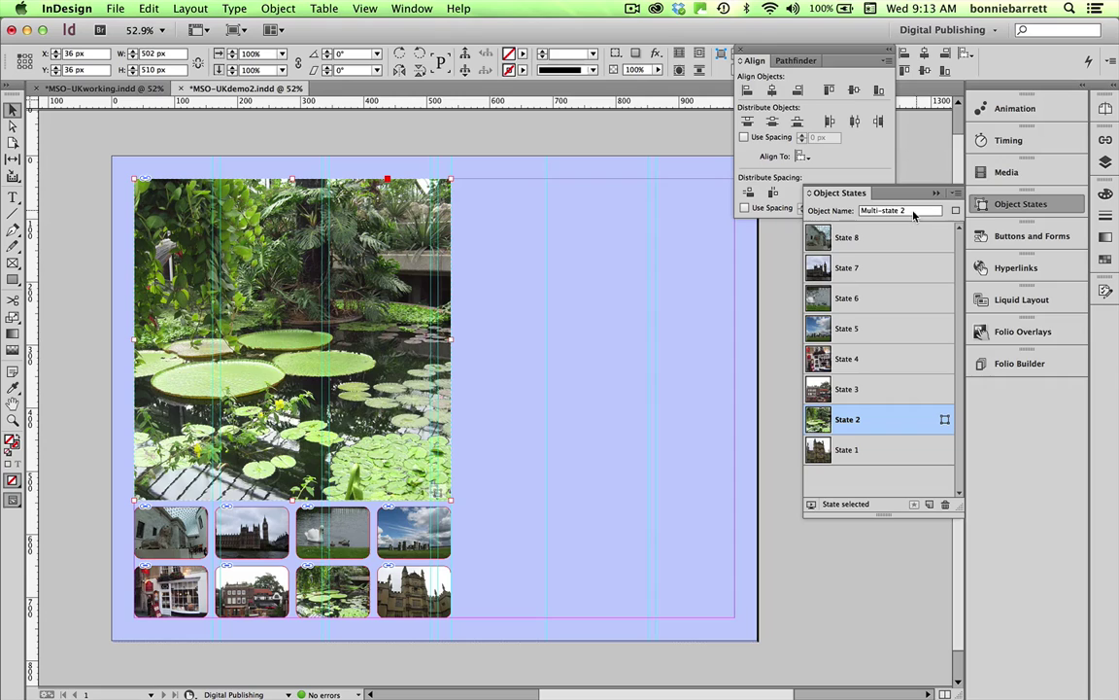
Step: Name the object England Photos and its first states British M, Big Ben and Hampton
{"action": "triple_click", "coordinate": [913, 211]}
{"action": "type", "text": "Engl"}
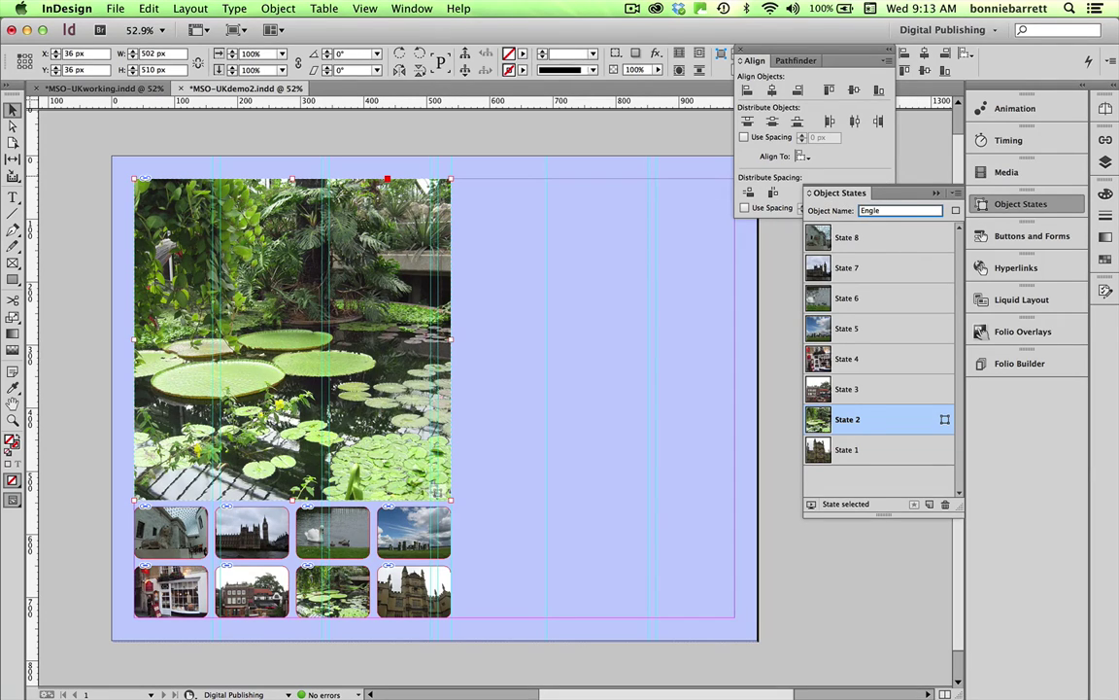
{"action": "type", "text": "and Photos"}
{"action": "left_click", "coordinate": [844, 238]}
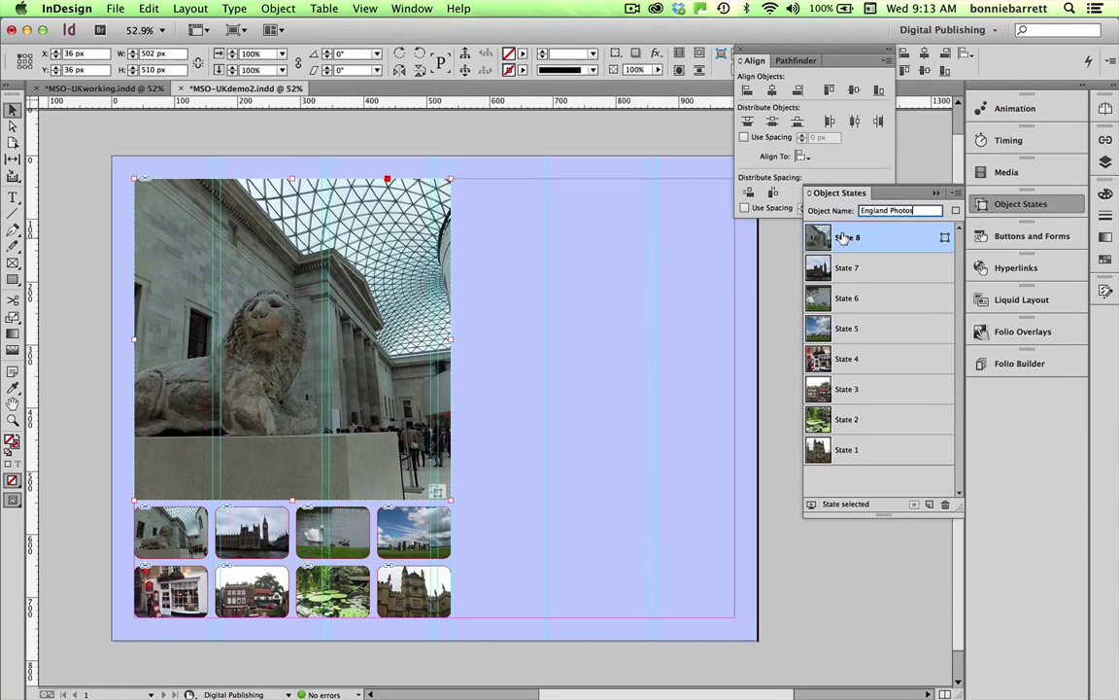
{"action": "double_click", "coordinate": [845, 237]}
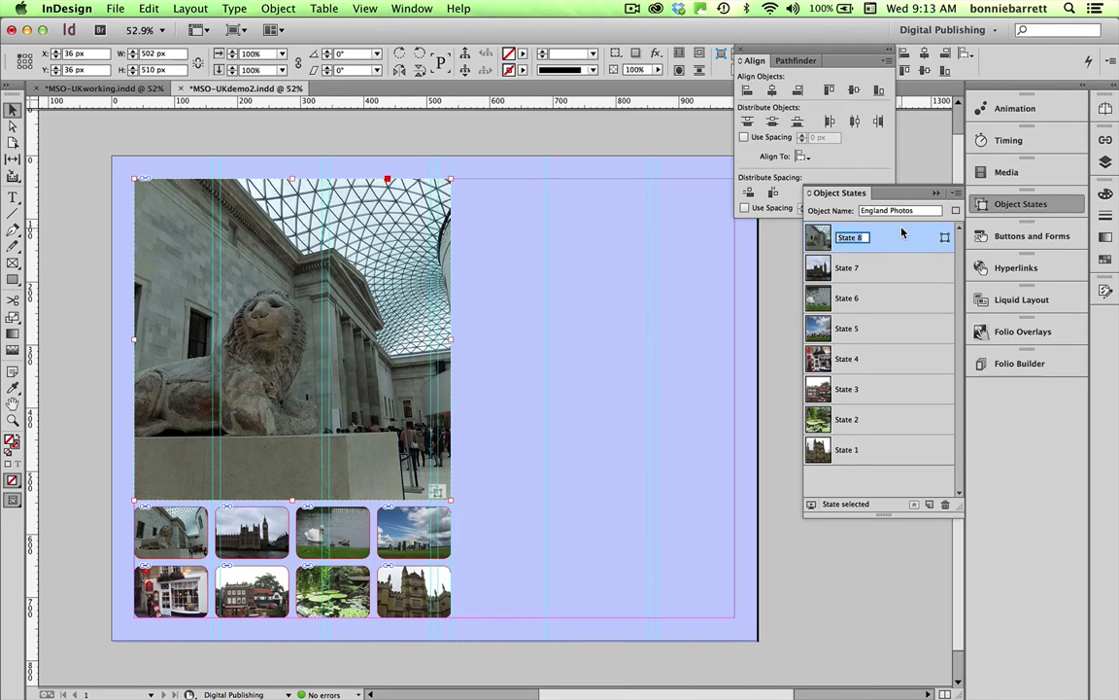
{"action": "type", "text": "British M"}
{"action": "left_click", "coordinate": [847, 269]}
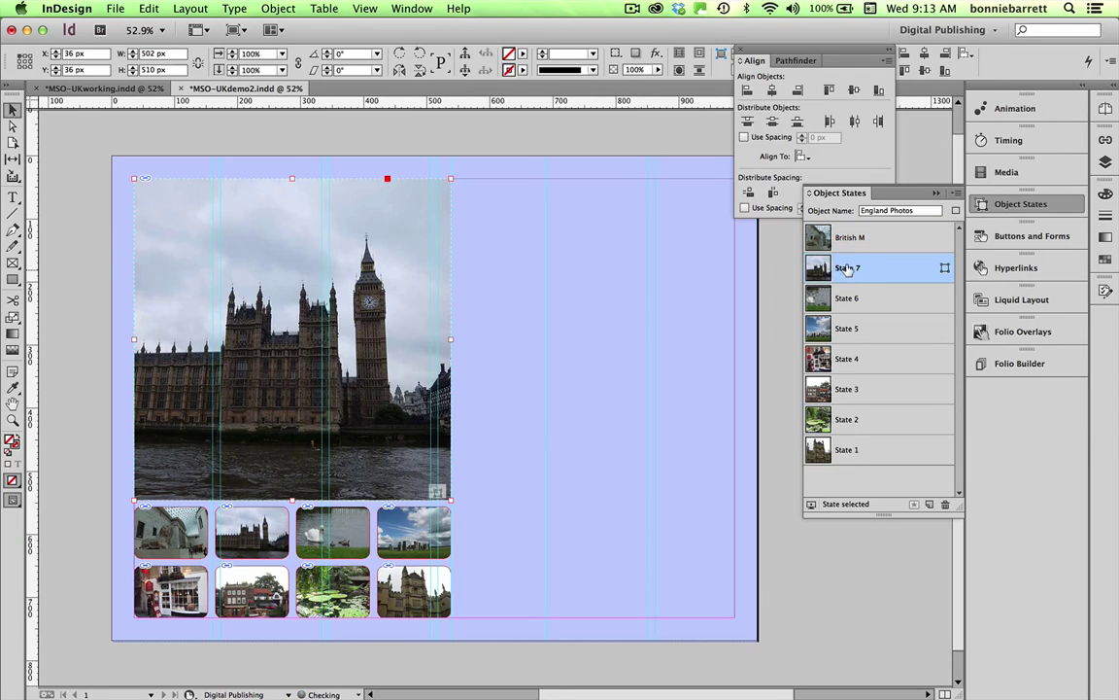
{"action": "double_click", "coordinate": [848, 269]}
{"action": "type", "text": "Big Ben"}
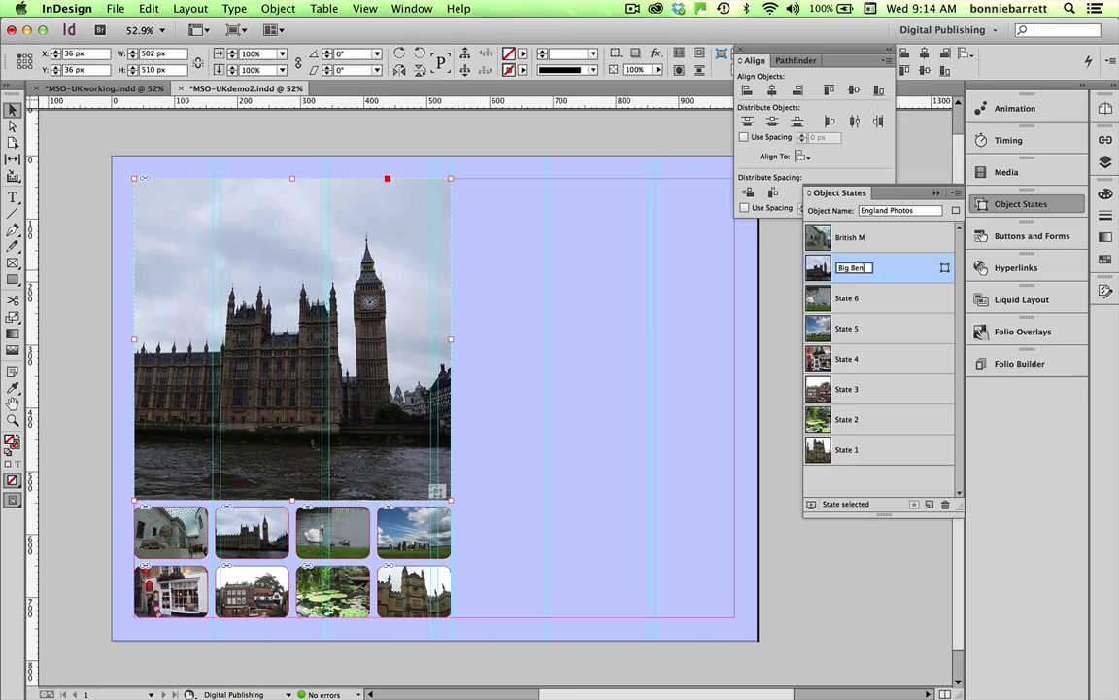
{"action": "left_click", "coordinate": [848, 298]}
{"action": "double_click", "coordinate": [847, 298]}
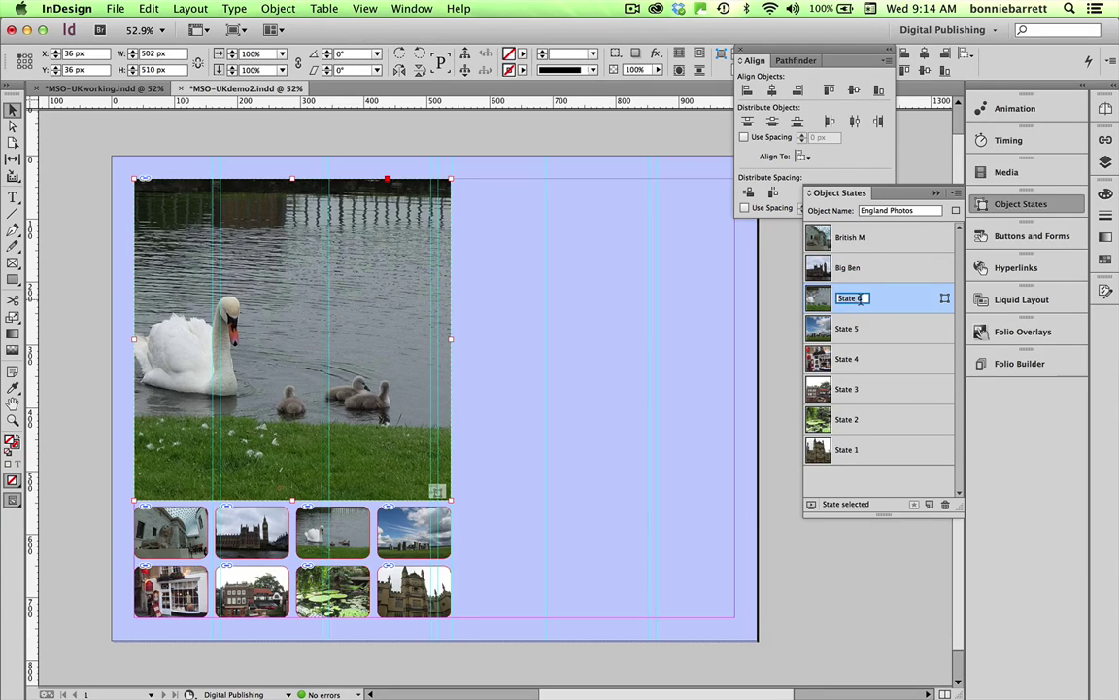
{"action": "type", "text": "Hampton"}
Step: Rename the remaining states Stonehenge, Bath, Dove, Kew and Oxford
{"action": "left_click", "coordinate": [862, 331]}
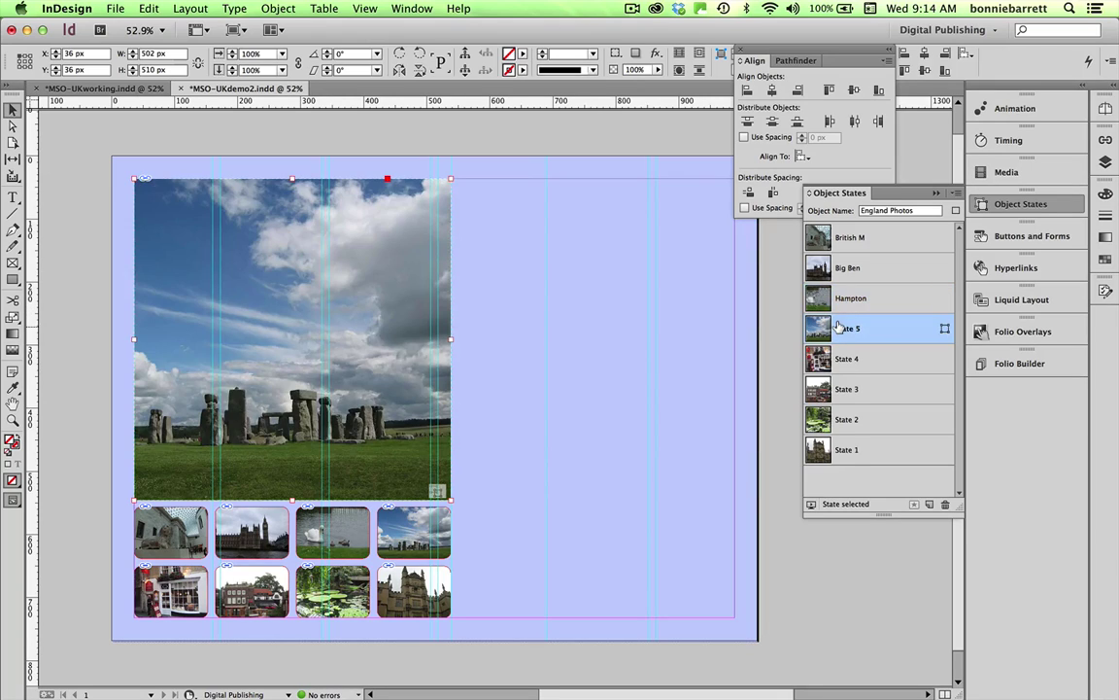
{"action": "double_click", "coordinate": [874, 340]}
{"action": "type", "text": "Stonehenge"}
{"action": "left_click", "coordinate": [841, 358]}
{"action": "double_click", "coordinate": [845, 358]}
{"action": "type", "text": "Bath"}
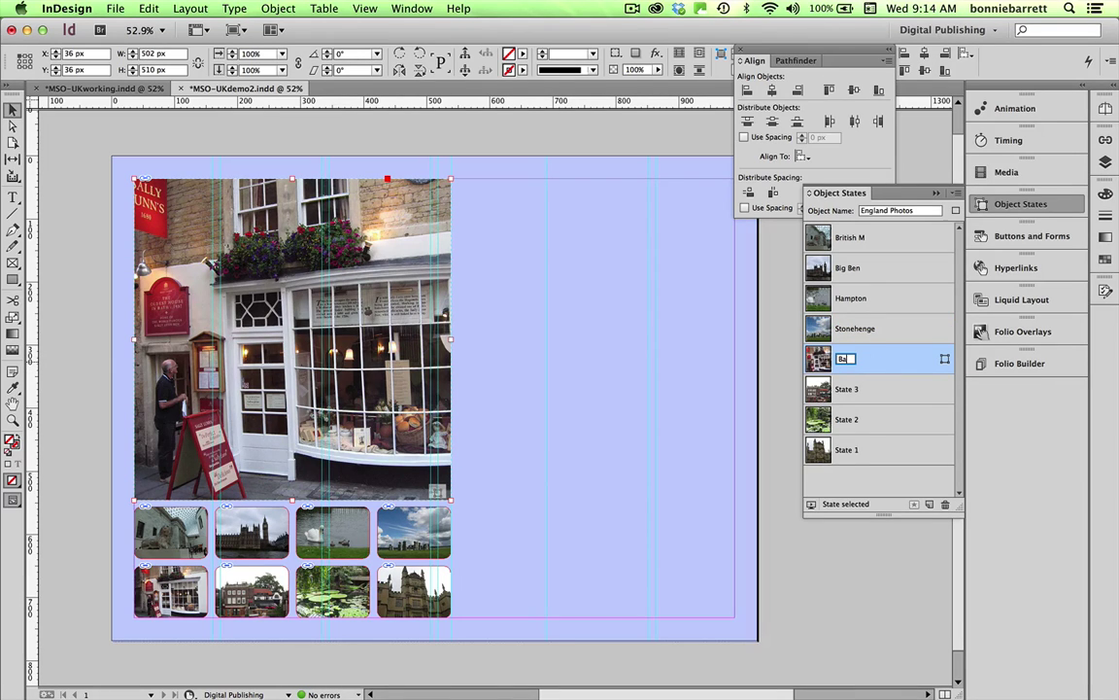
{"action": "left_click", "coordinate": [848, 390]}
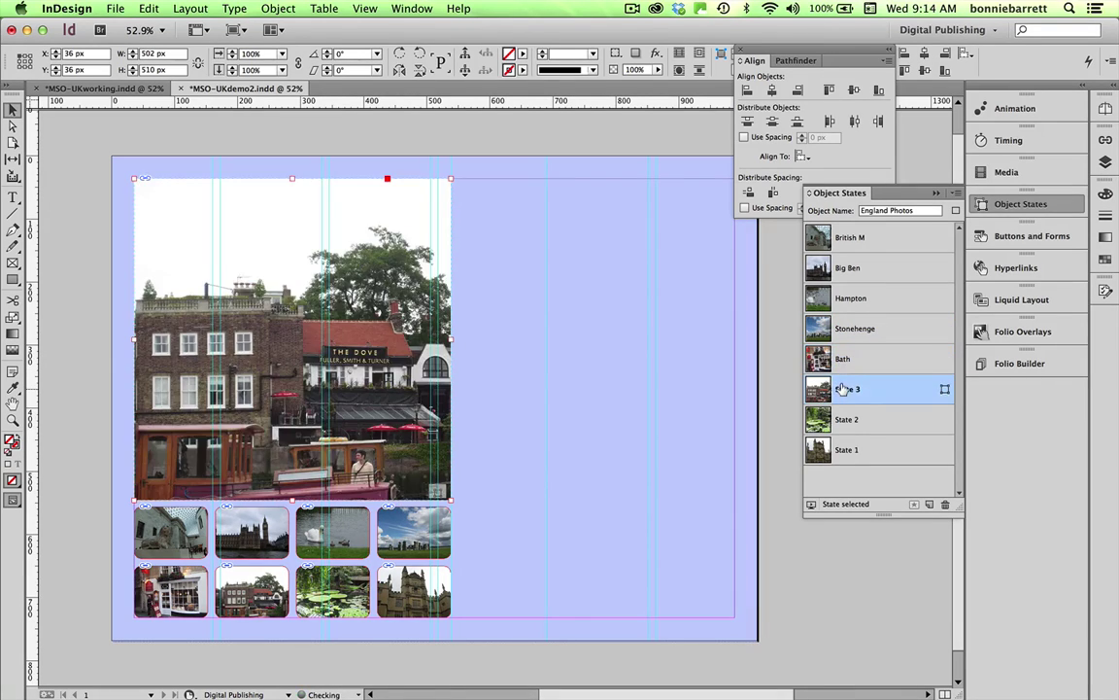
{"action": "double_click", "coordinate": [850, 390]}
{"action": "type", "text": "Dove"}
{"action": "left_click", "coordinate": [840, 419]}
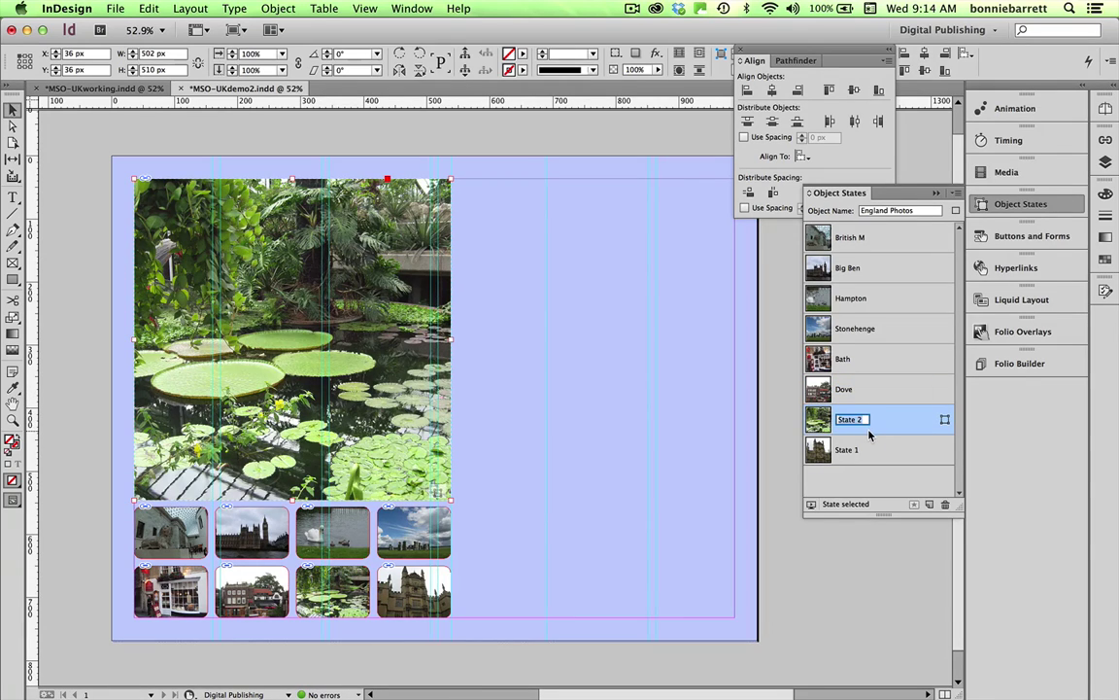
{"action": "type", "text": "Kew"}
{"action": "left_click", "coordinate": [847, 449]}
{"action": "left_click", "coordinate": [852, 450]}
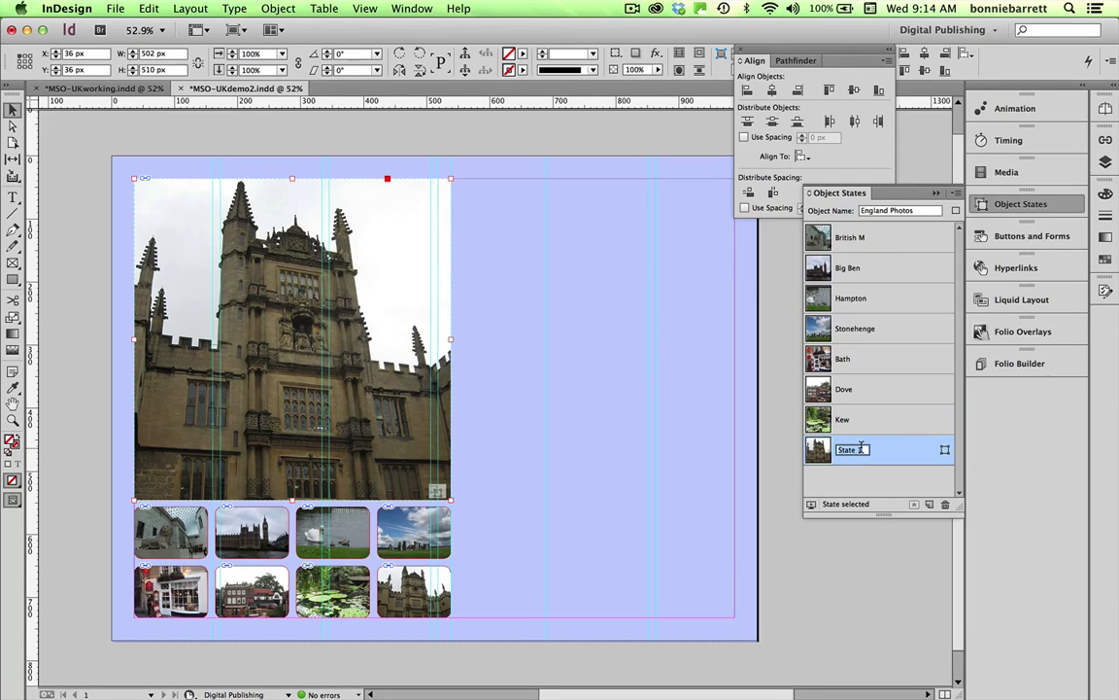
{"action": "type", "text": "Oxford"}
Step: Make the first lion thumbnail a button named British M
{"action": "left_click", "coordinate": [936, 195]}
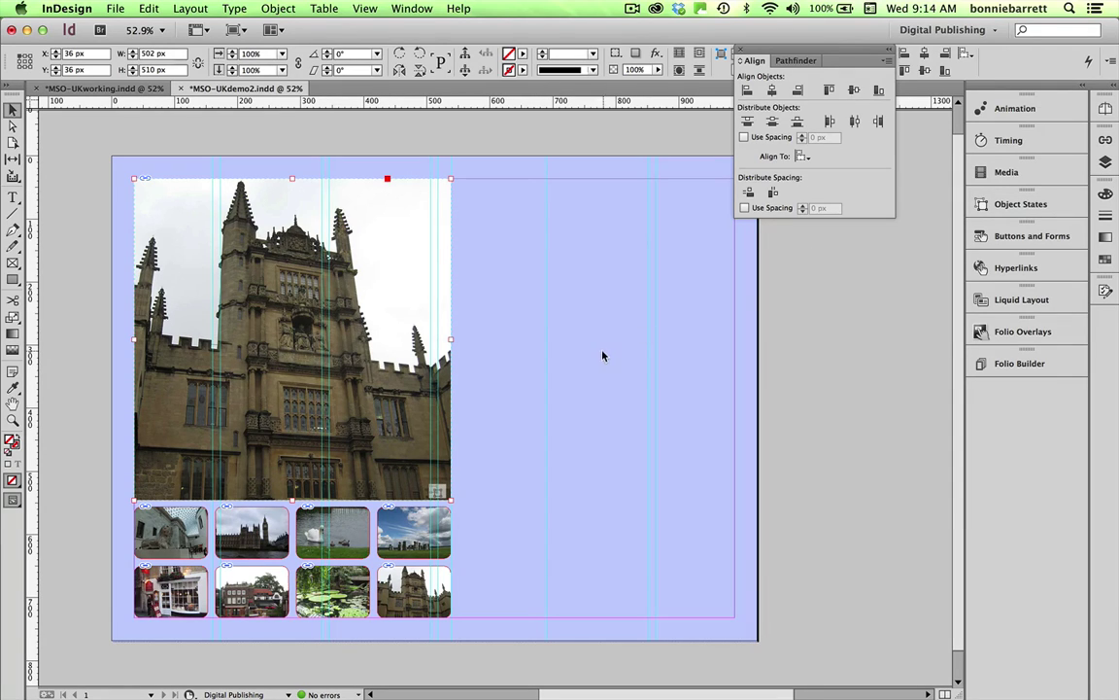
{"action": "left_click", "coordinate": [144, 523]}
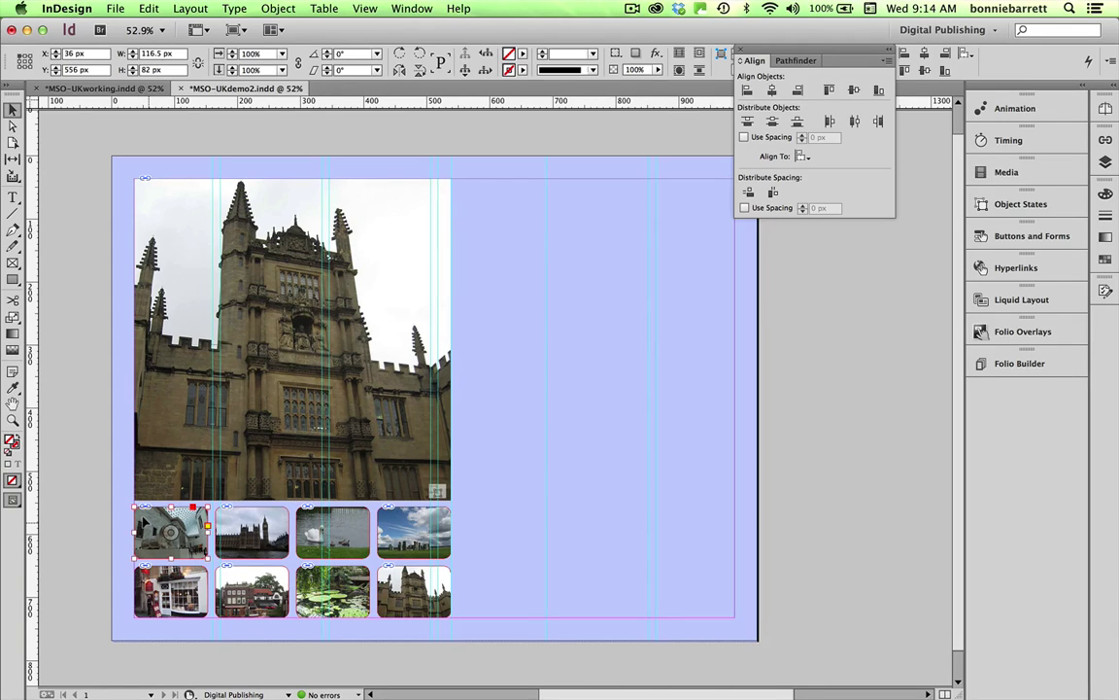
{"action": "left_click", "coordinate": [1011, 239]}
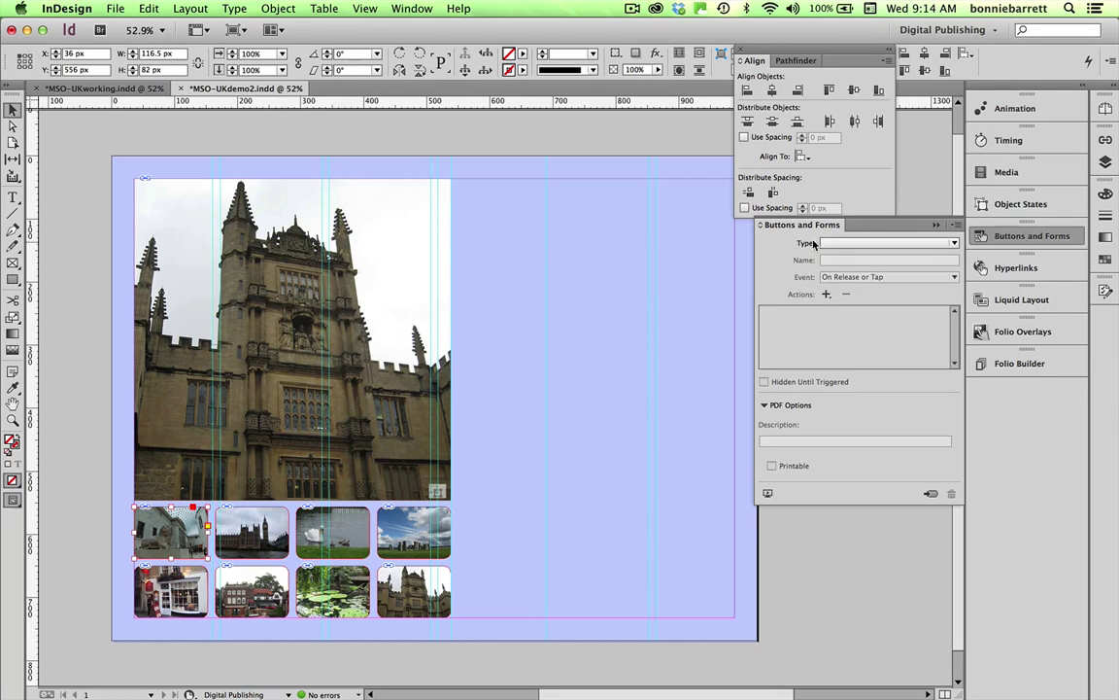
{"action": "left_click", "coordinate": [831, 244]}
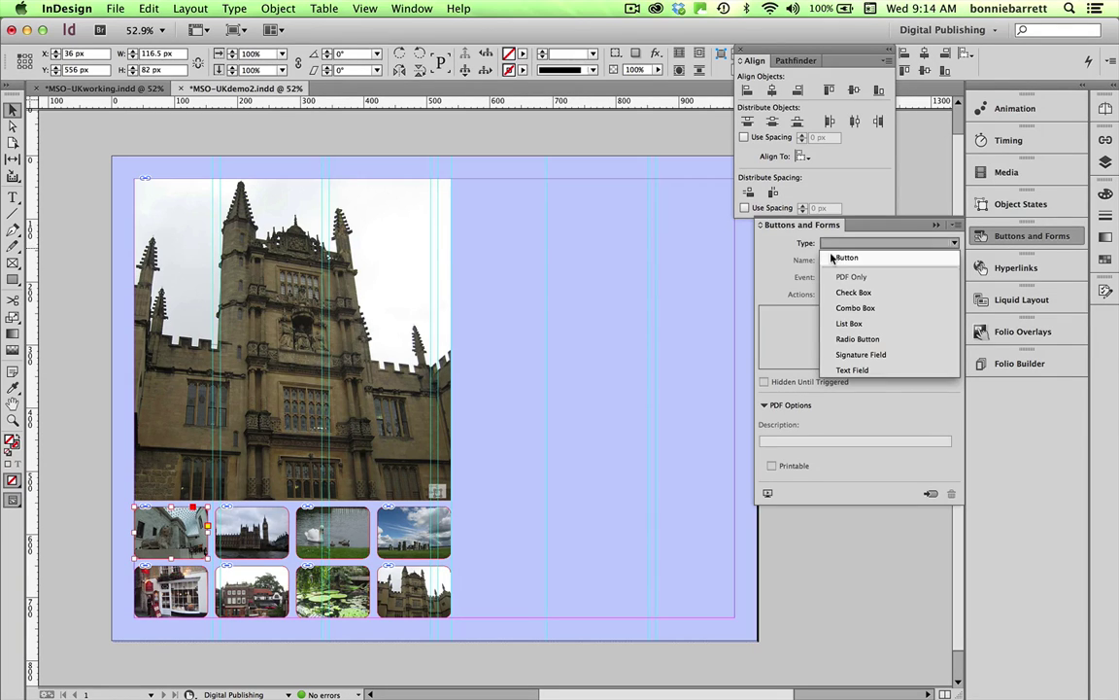
{"action": "left_click", "coordinate": [833, 261]}
{"action": "left_click", "coordinate": [830, 260]}
{"action": "triple_click", "coordinate": [828, 260]}
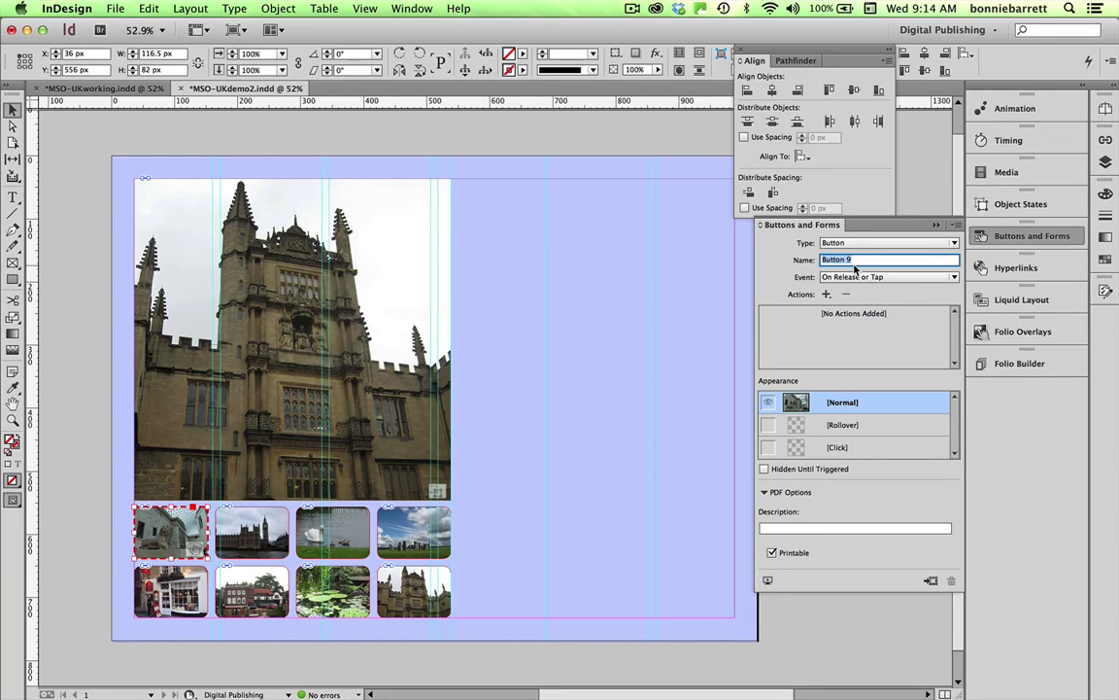
{"action": "type", "text": "British M"}
Step: Add a Go To State action targeting England Photos' British M state
{"action": "left_click", "coordinate": [826, 293]}
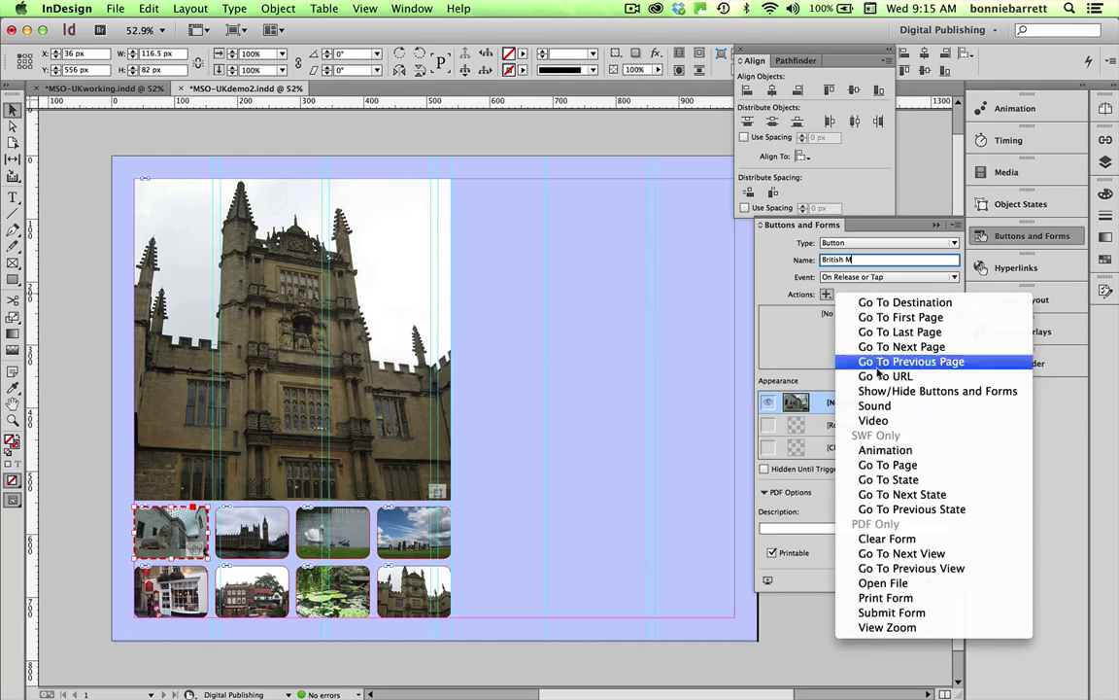
{"action": "left_click", "coordinate": [889, 480]}
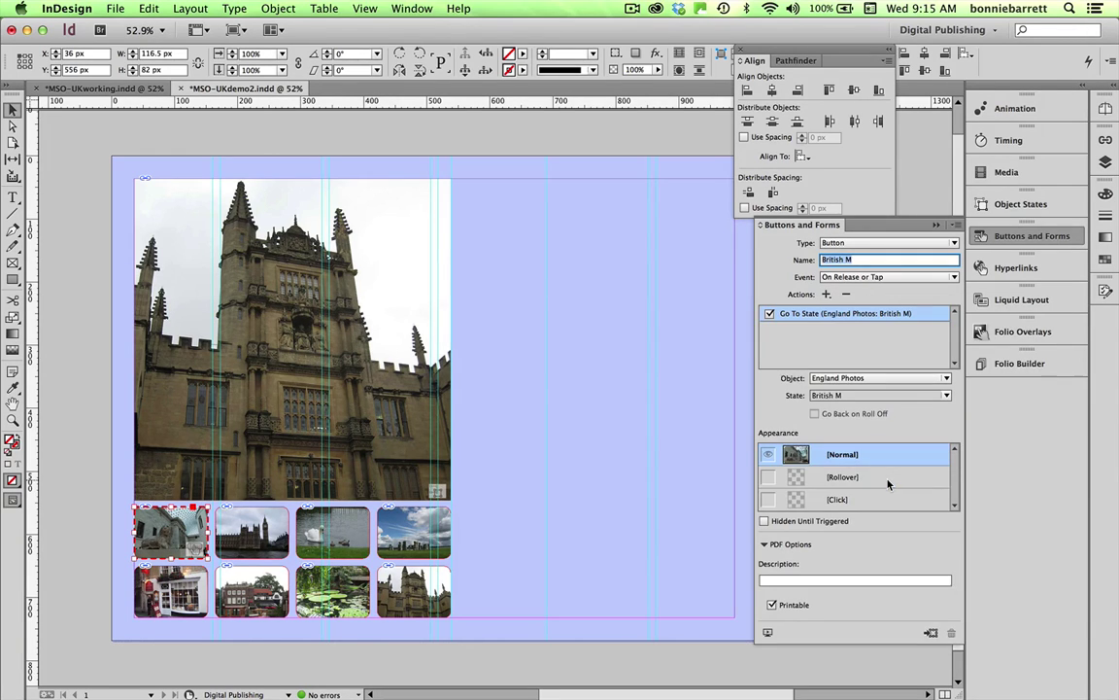
{"action": "left_click", "coordinate": [863, 380]}
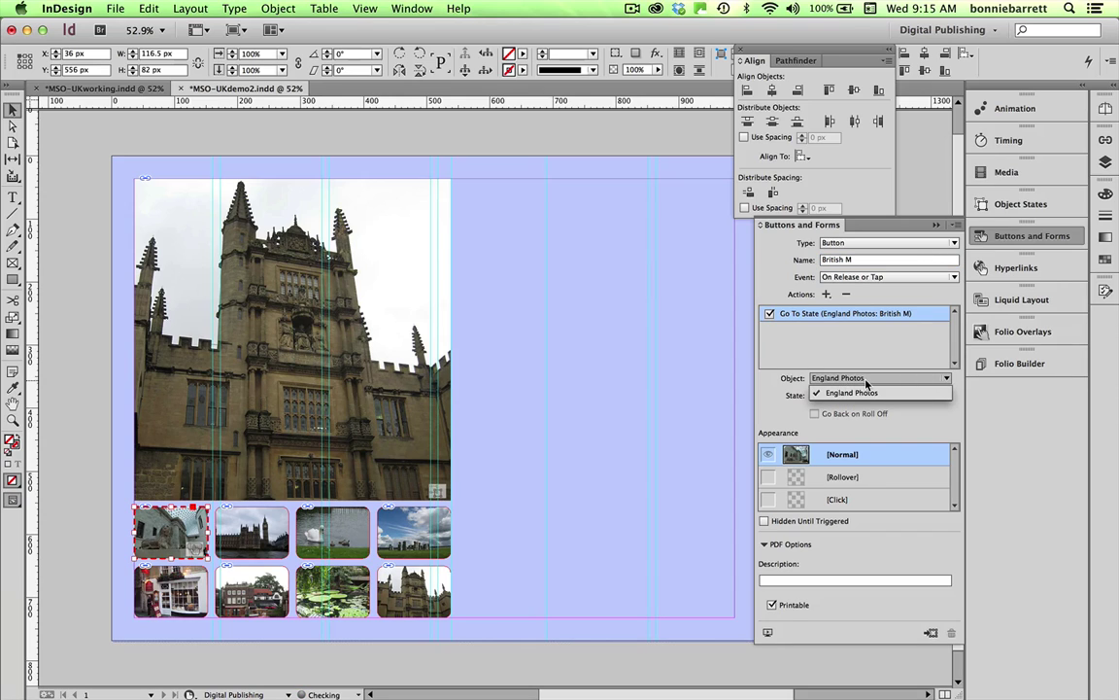
{"action": "left_click", "coordinate": [847, 392]}
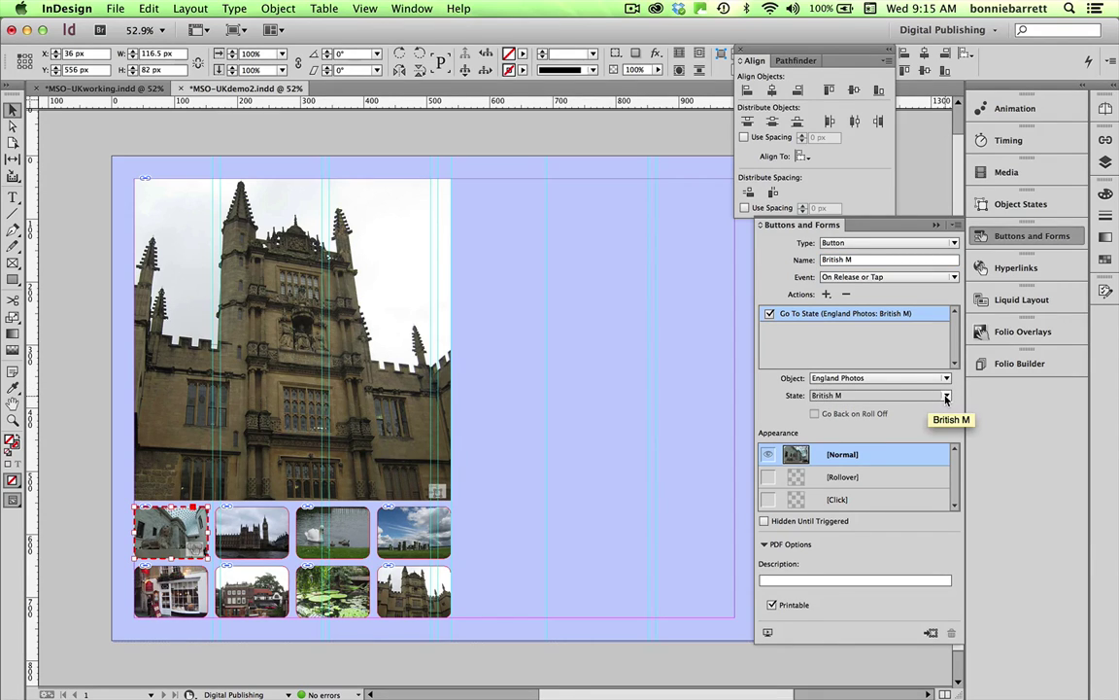
{"action": "left_click", "coordinate": [947, 395]}
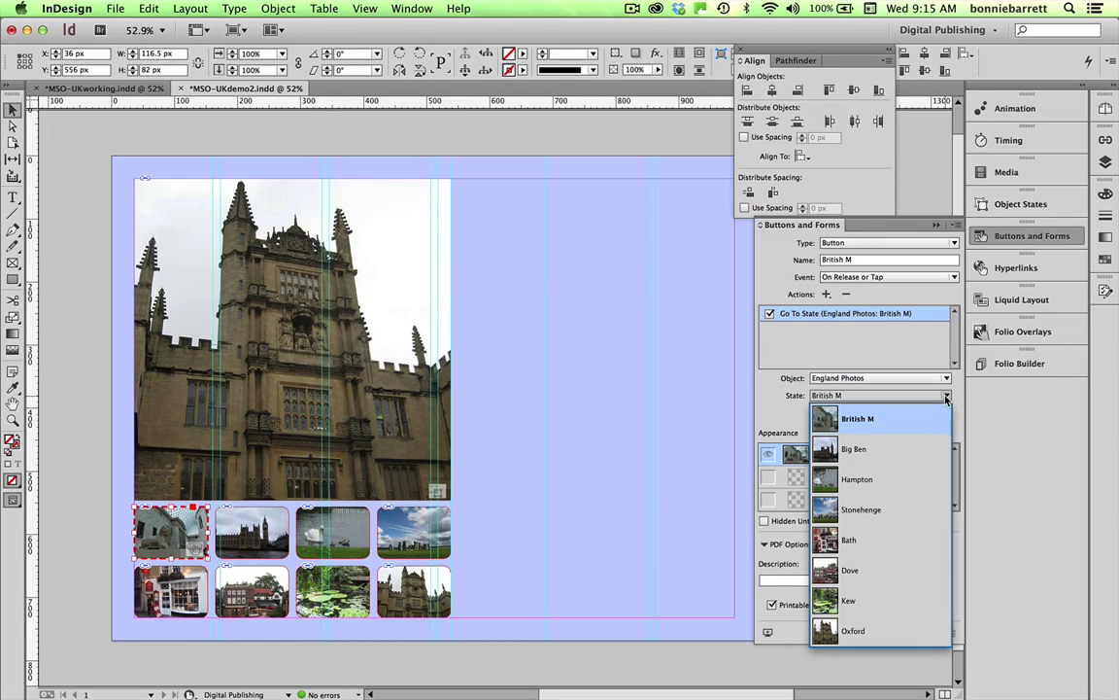
{"action": "left_click", "coordinate": [858, 419]}
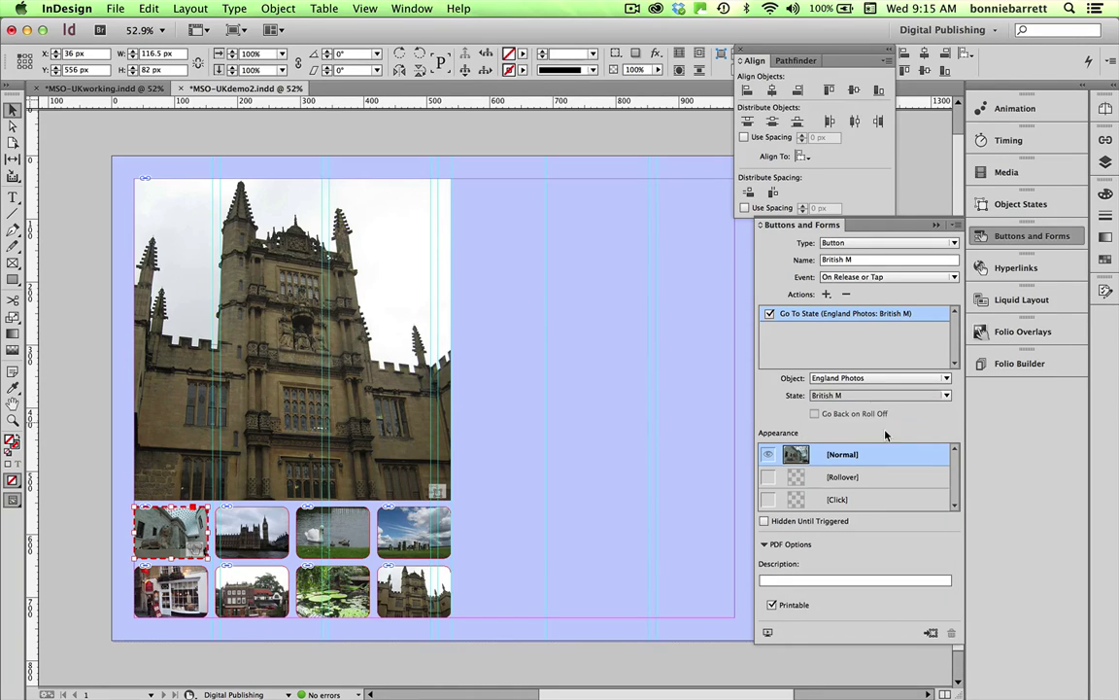
Step: Set the button's Rollover appearance to 50% opacity
{"action": "left_click", "coordinate": [847, 478]}
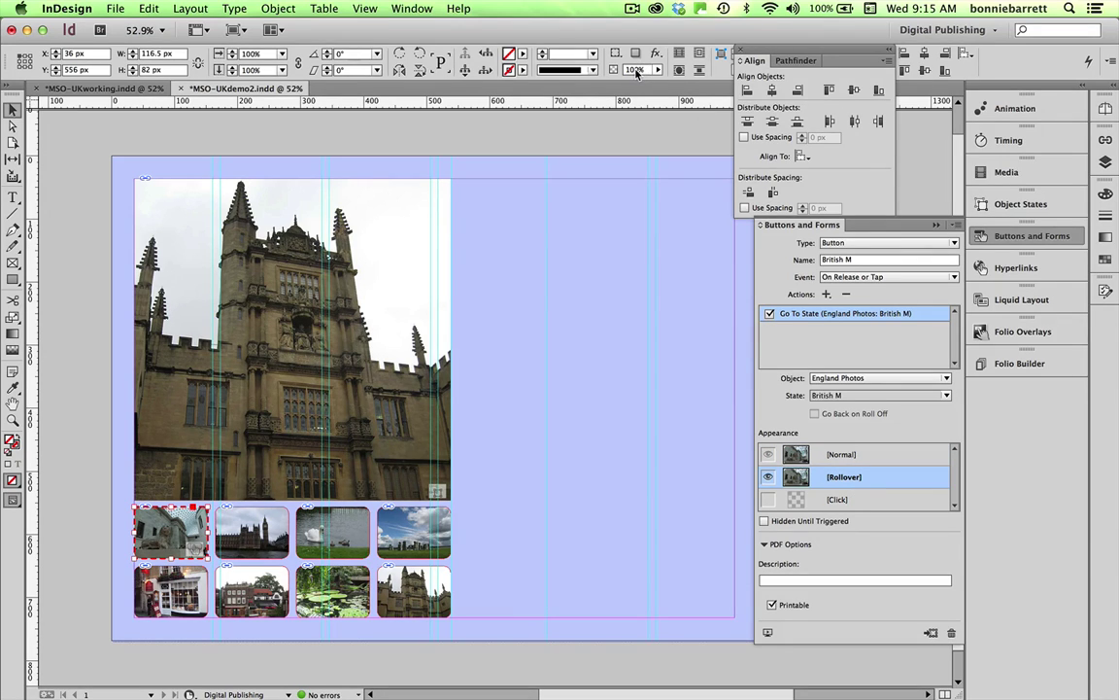
{"action": "left_click", "coordinate": [636, 73]}
{"action": "type", "text": "50%"}
{"action": "key", "text": "Return"}
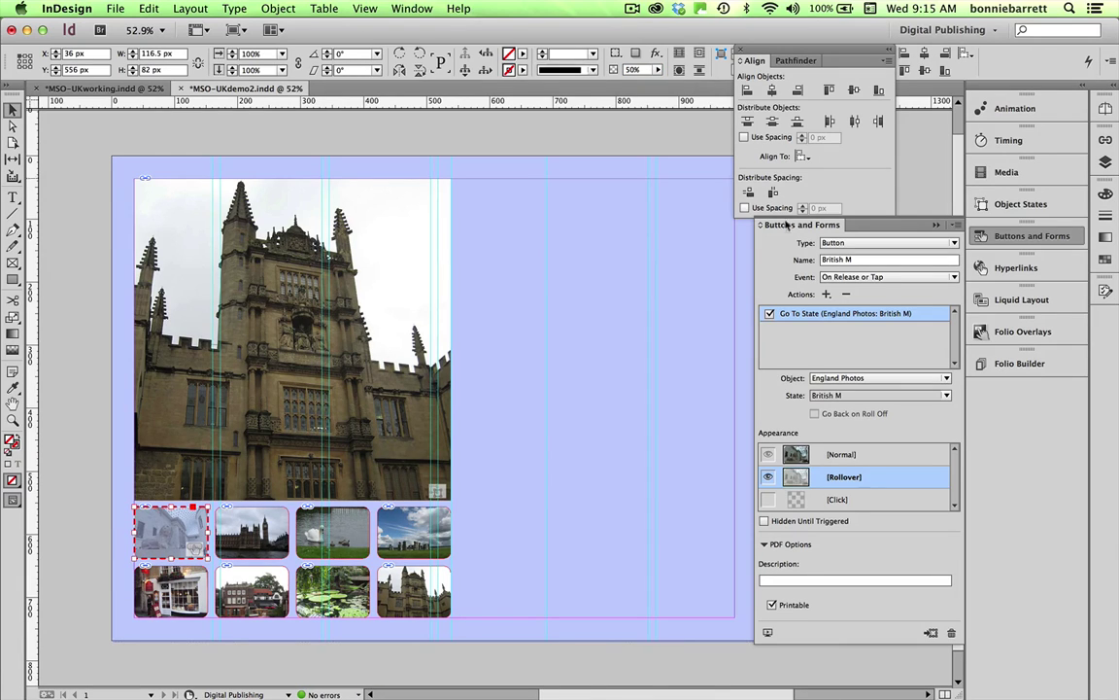
{"action": "left_click", "coordinate": [880, 456]}
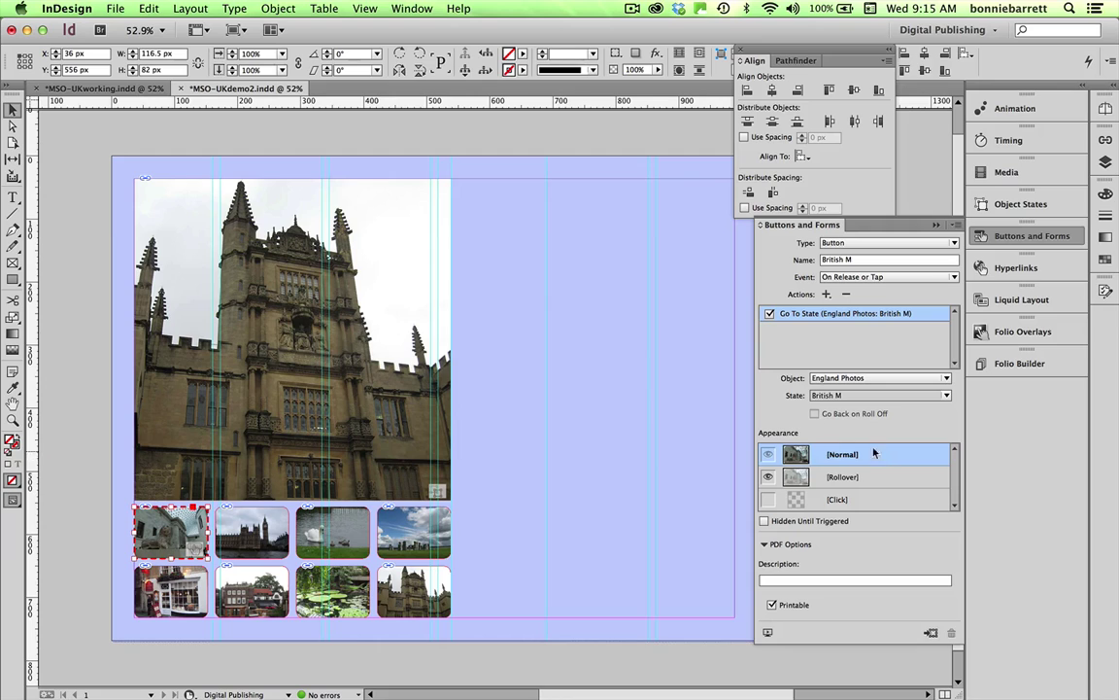
Step: Make the Big Ben thumbnail a button named Big Ben
{"action": "left_click", "coordinate": [233, 515]}
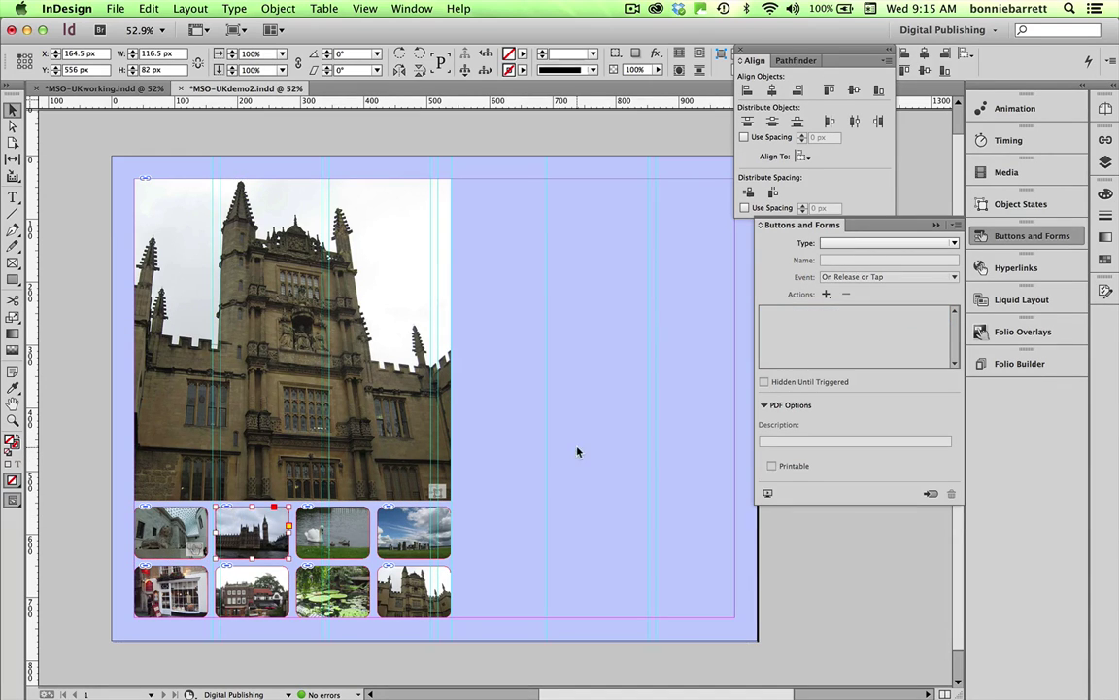
{"action": "left_click", "coordinate": [855, 246]}
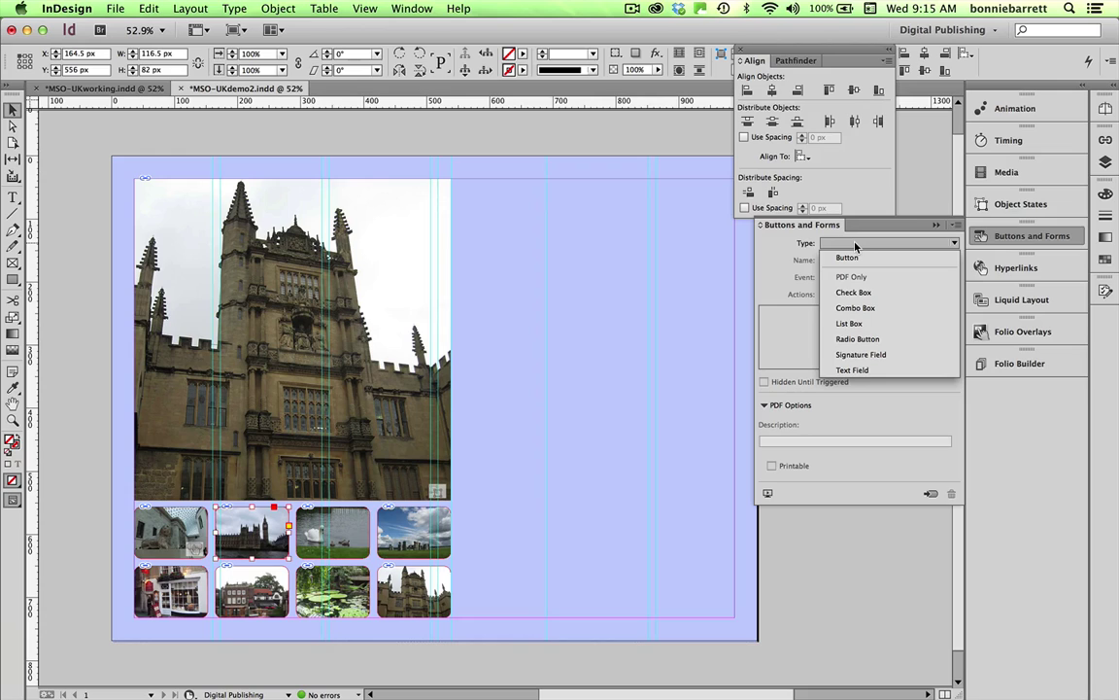
{"action": "left_click", "coordinate": [847, 258]}
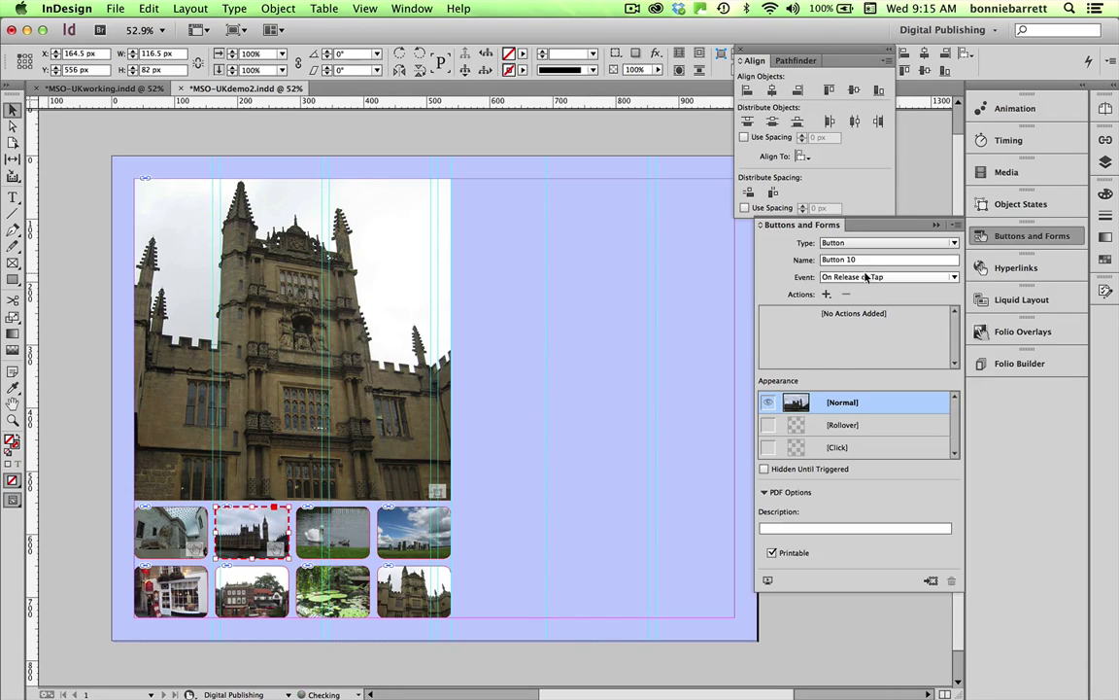
{"action": "triple_click", "coordinate": [836, 259]}
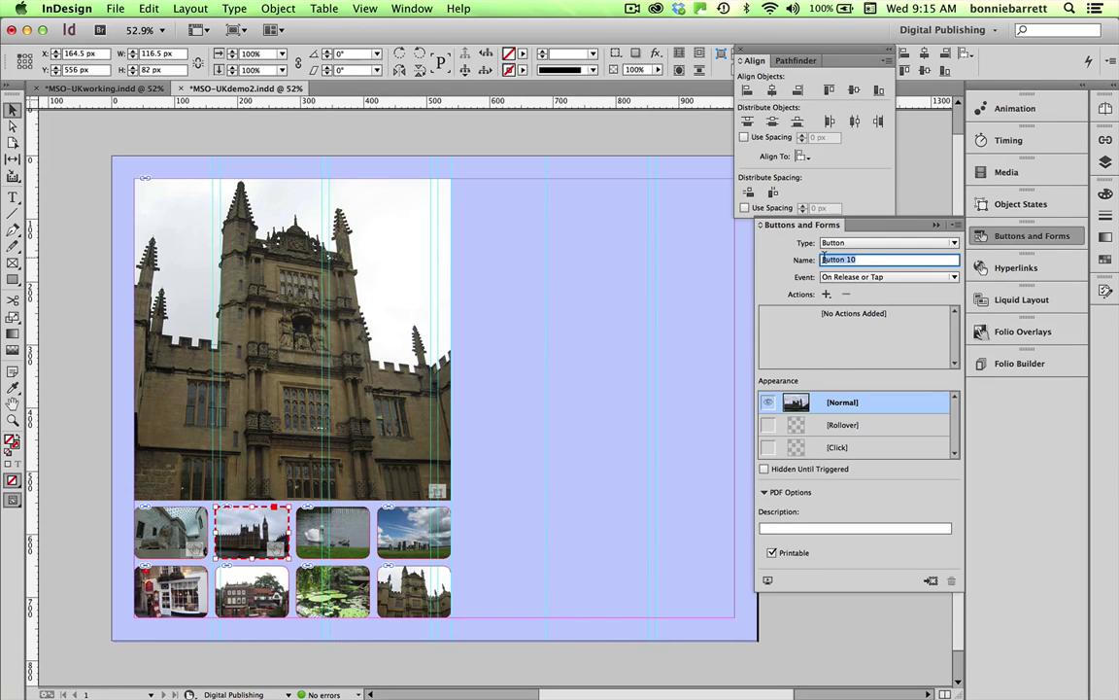
{"action": "type", "text": "Big Ben"}
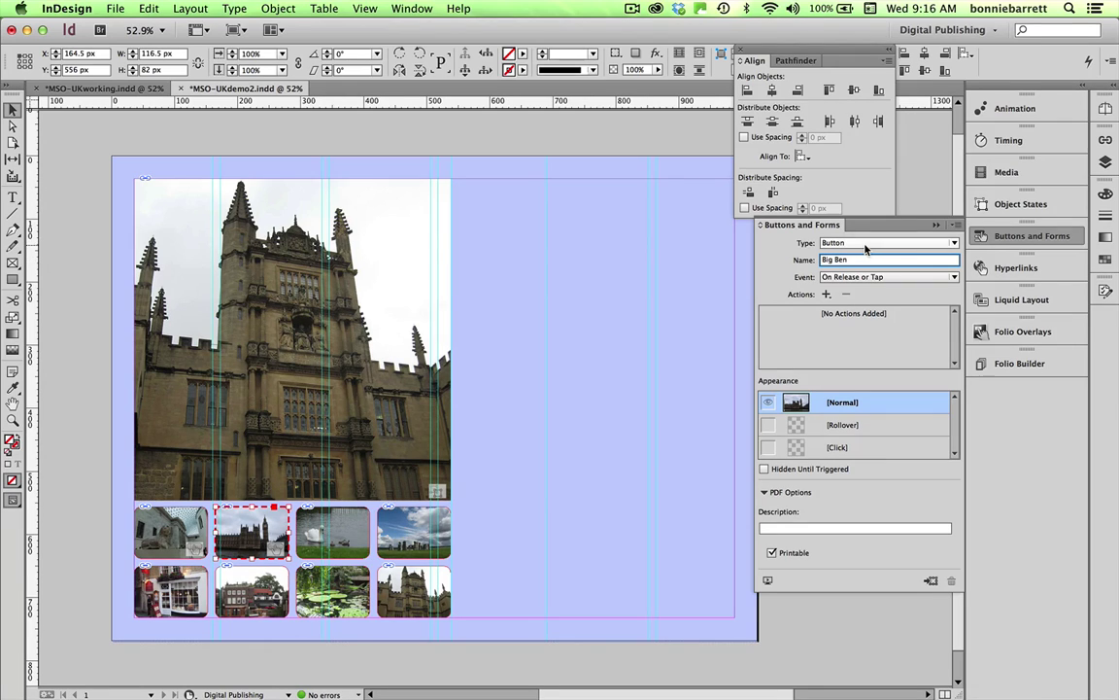
Step: Add a Go To State action that shows the Big Ben state
{"action": "left_click", "coordinate": [826, 293]}
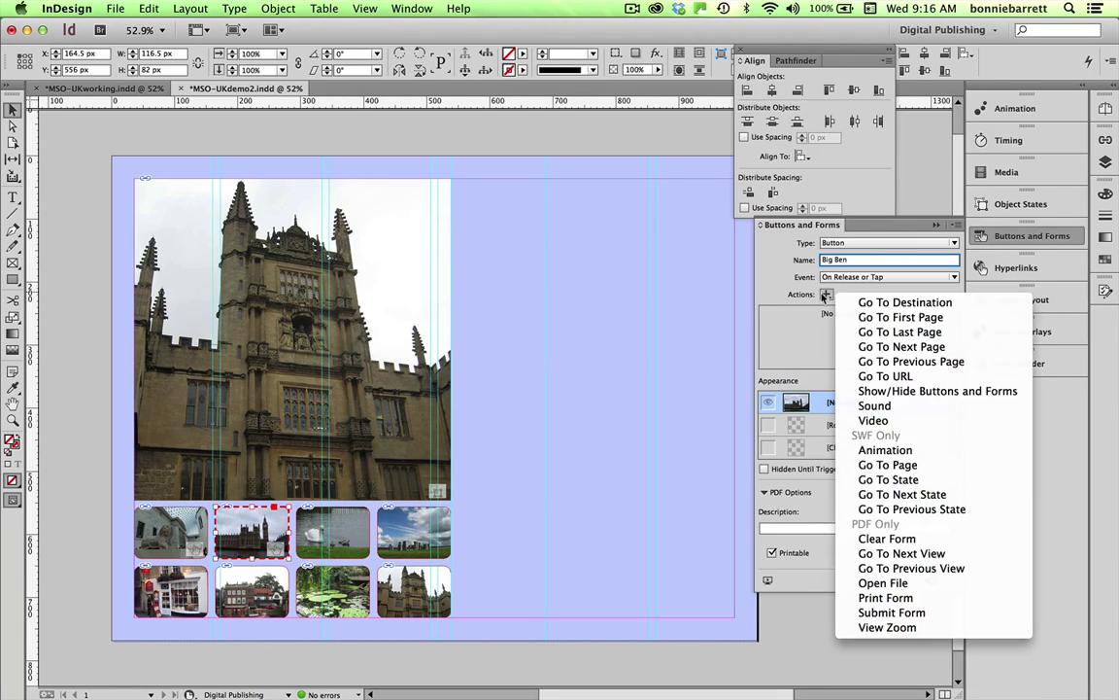
{"action": "left_click", "coordinate": [872, 480]}
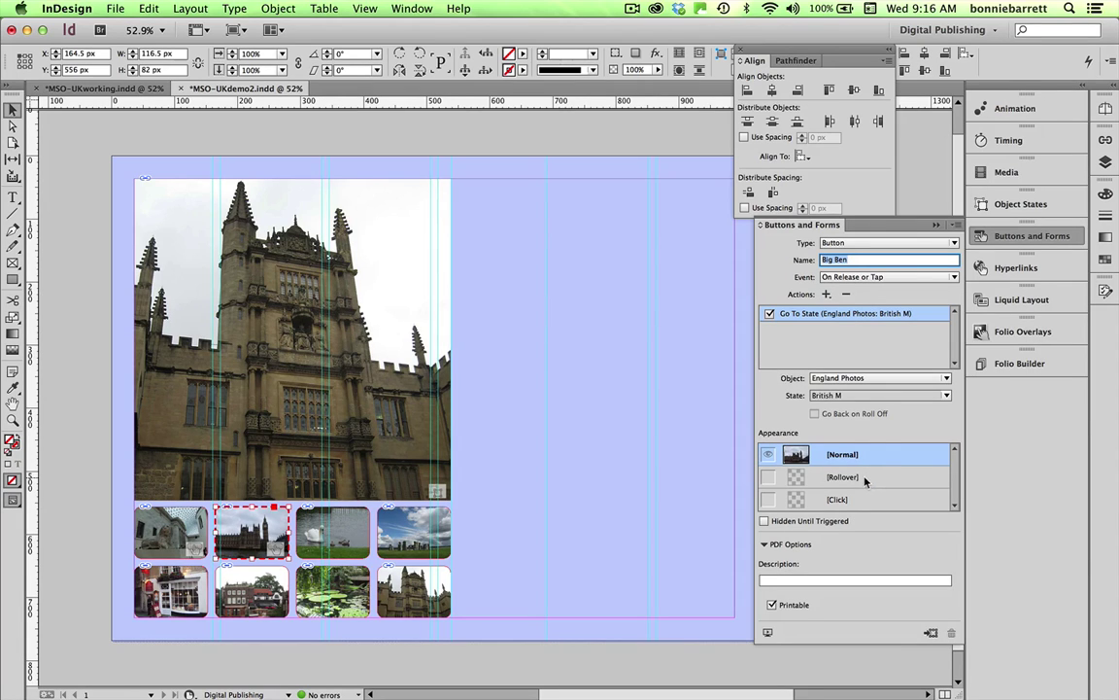
{"action": "left_click", "coordinate": [945, 396]}
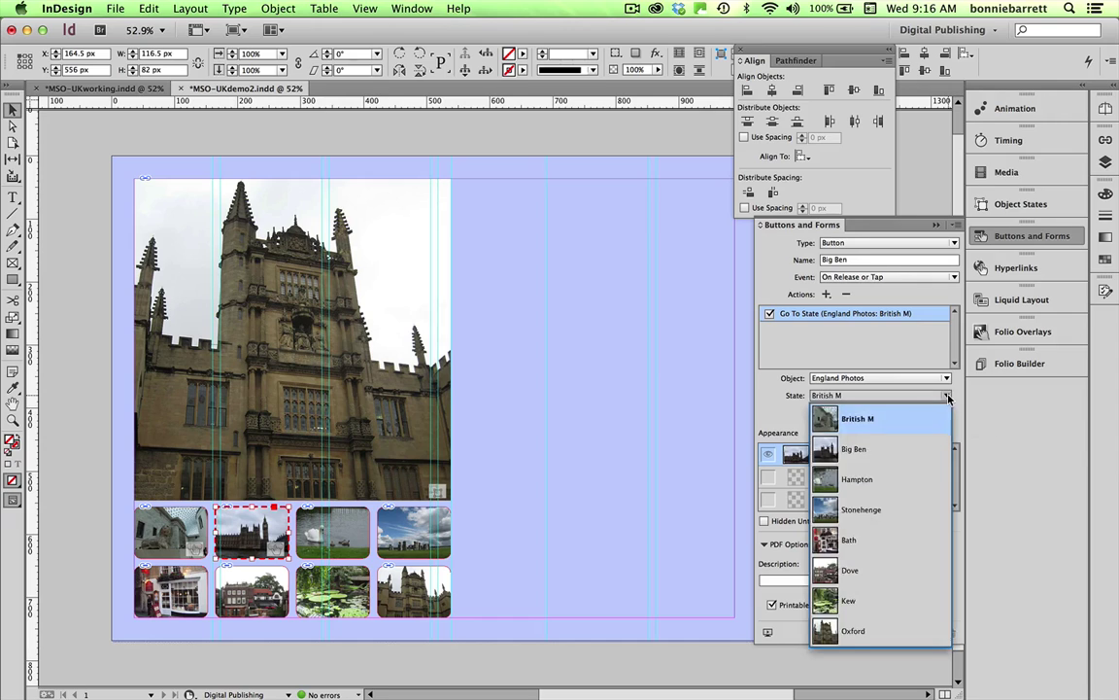
{"action": "left_click", "coordinate": [837, 457]}
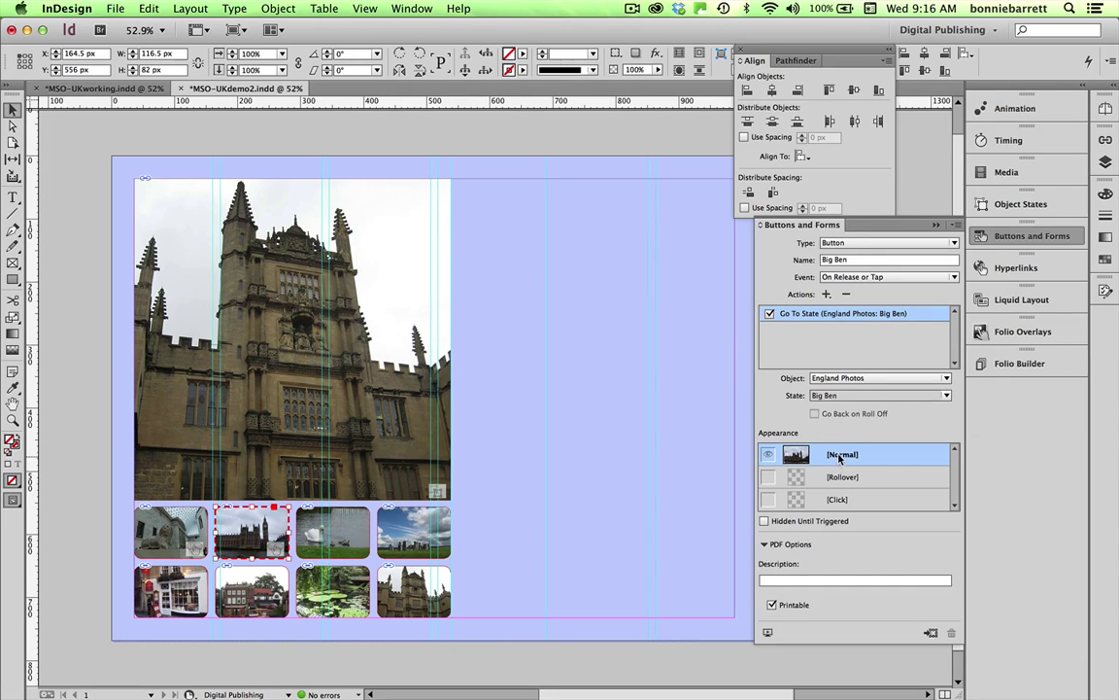
Step: Give the Big Ben button's Rollover appearance 50% opacity
{"action": "left_click", "coordinate": [845, 479]}
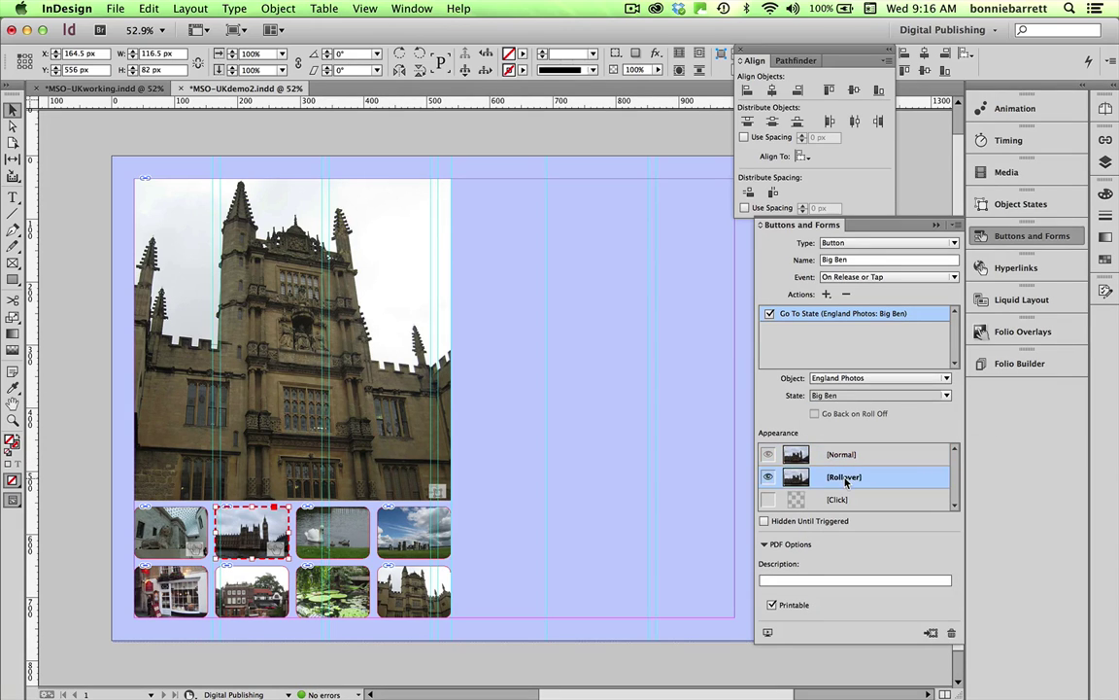
{"action": "left_click", "coordinate": [643, 70]}
{"action": "type", "text": "50"}
{"action": "key", "text": "Return"}
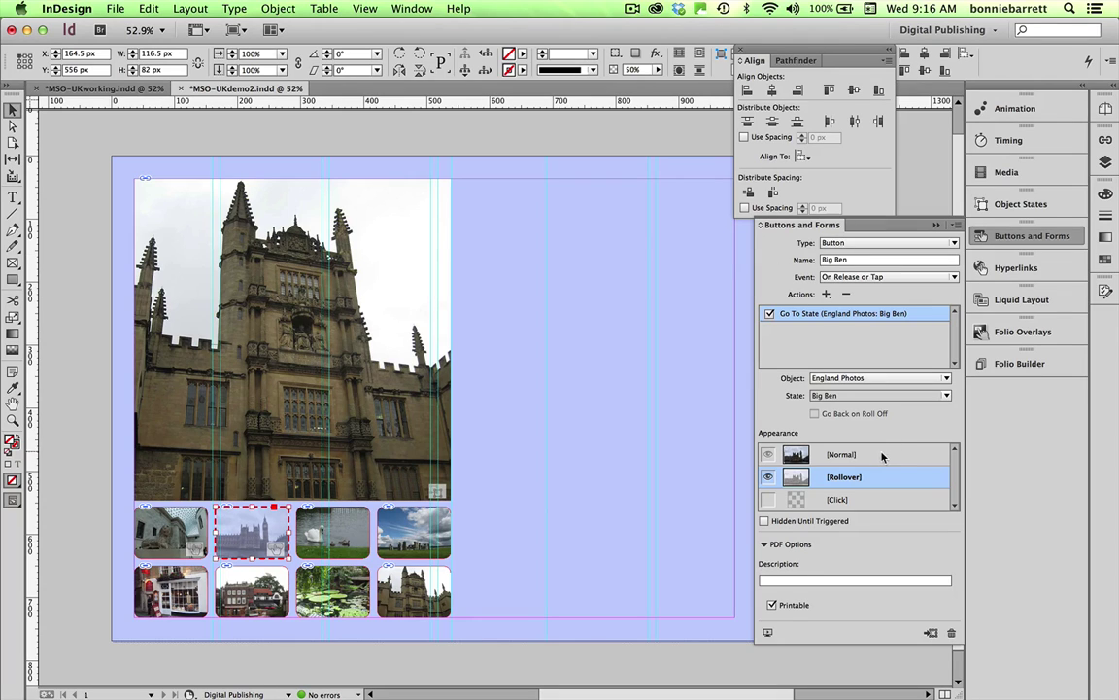
{"action": "left_click", "coordinate": [875, 454]}
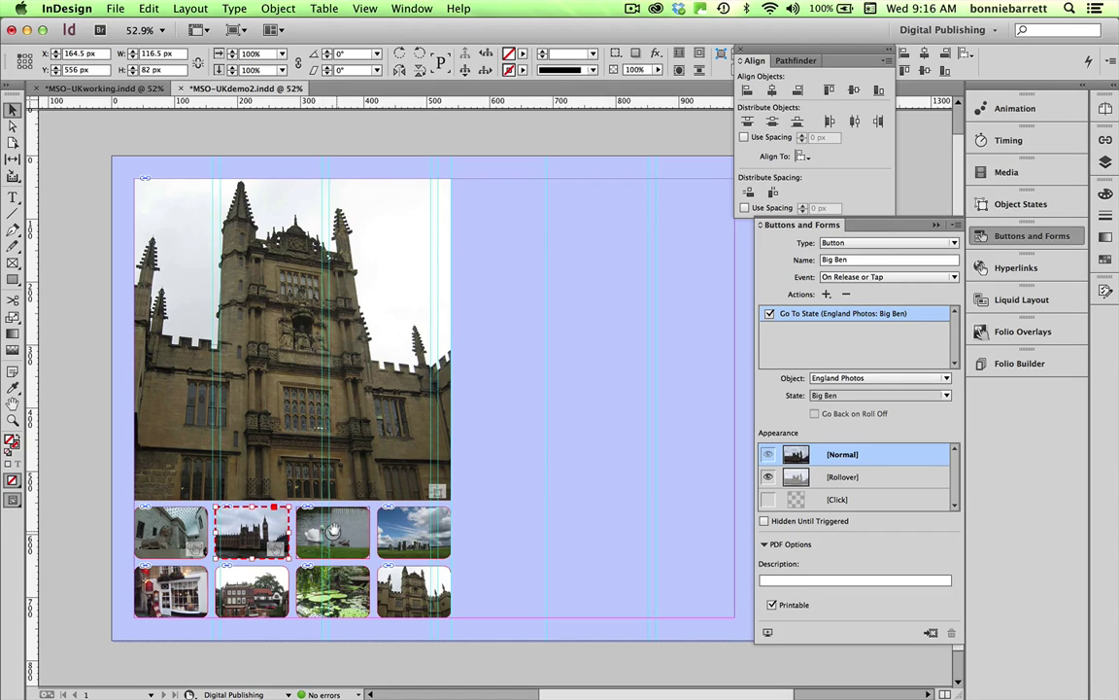
Step: Make the swan thumbnail a button named Kew
{"action": "left_click", "coordinate": [466, 530]}
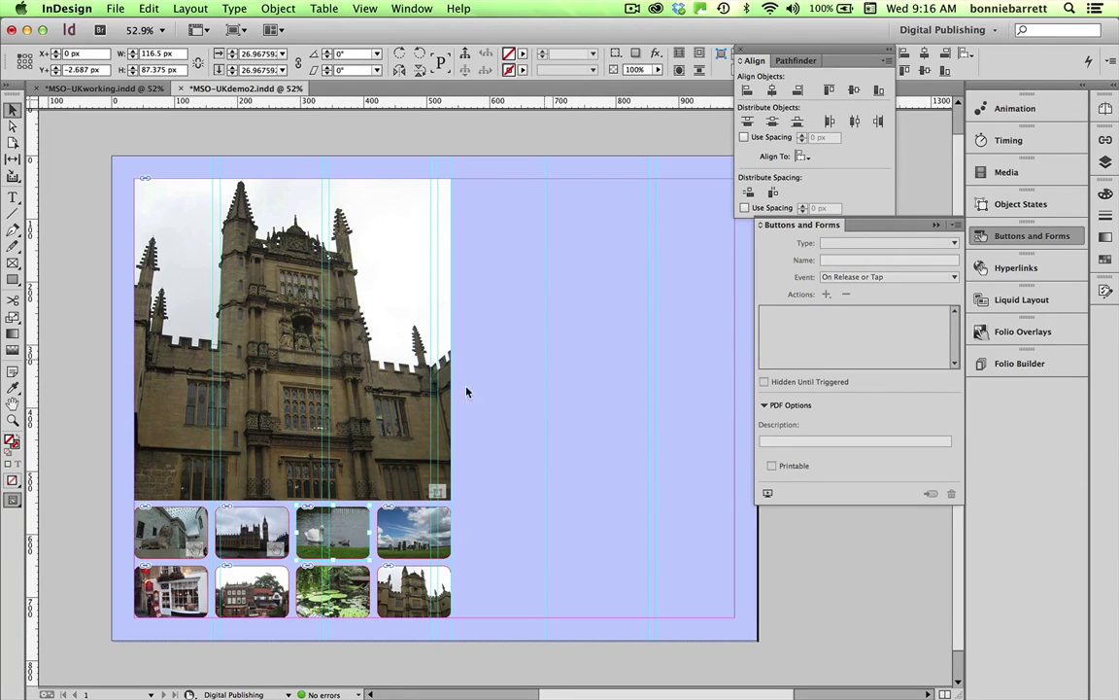
{"action": "left_click", "coordinate": [332, 532]}
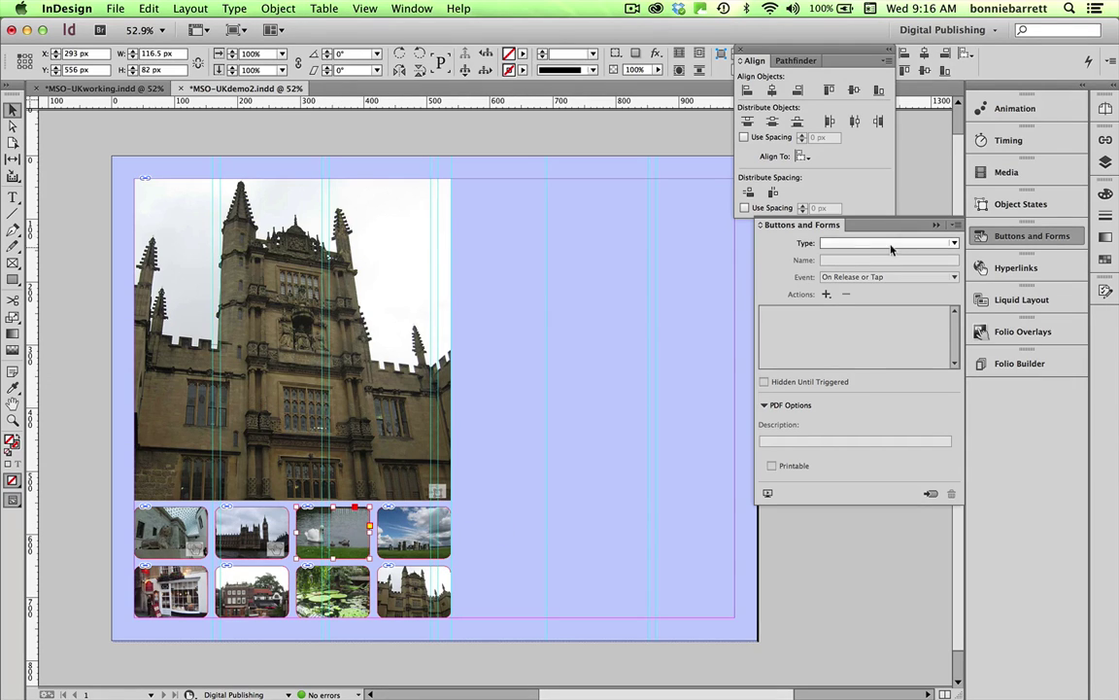
{"action": "left_click", "coordinate": [881, 242]}
{"action": "left_click", "coordinate": [884, 254]}
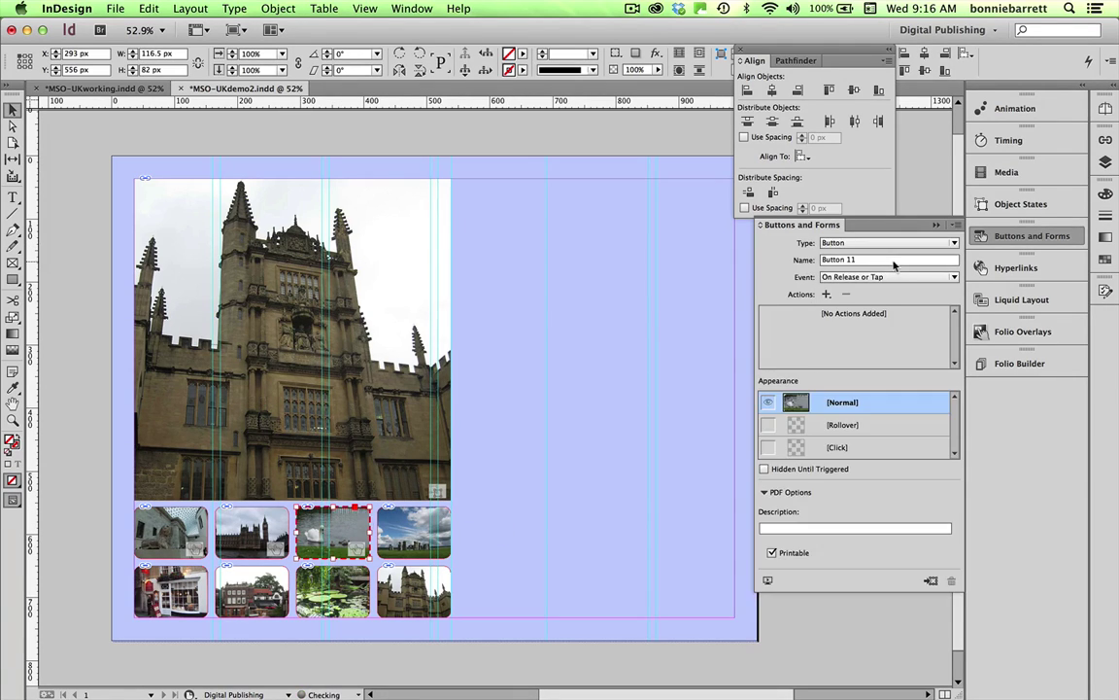
{"action": "left_click", "coordinate": [803, 259]}
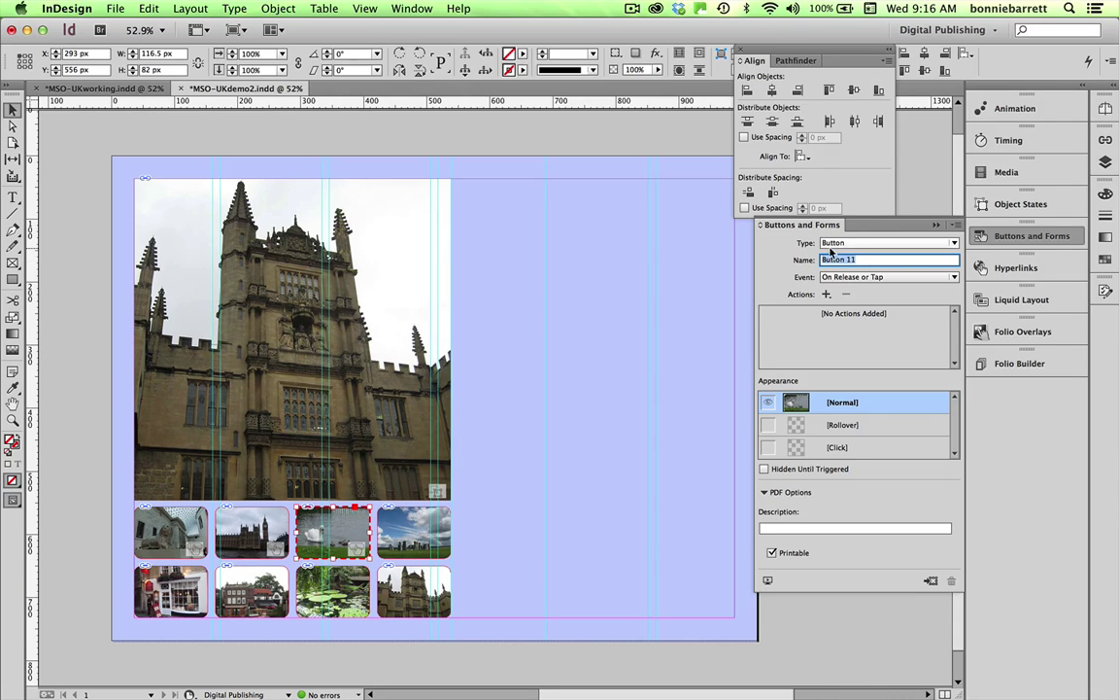
{"action": "type", "text": "Kew"}
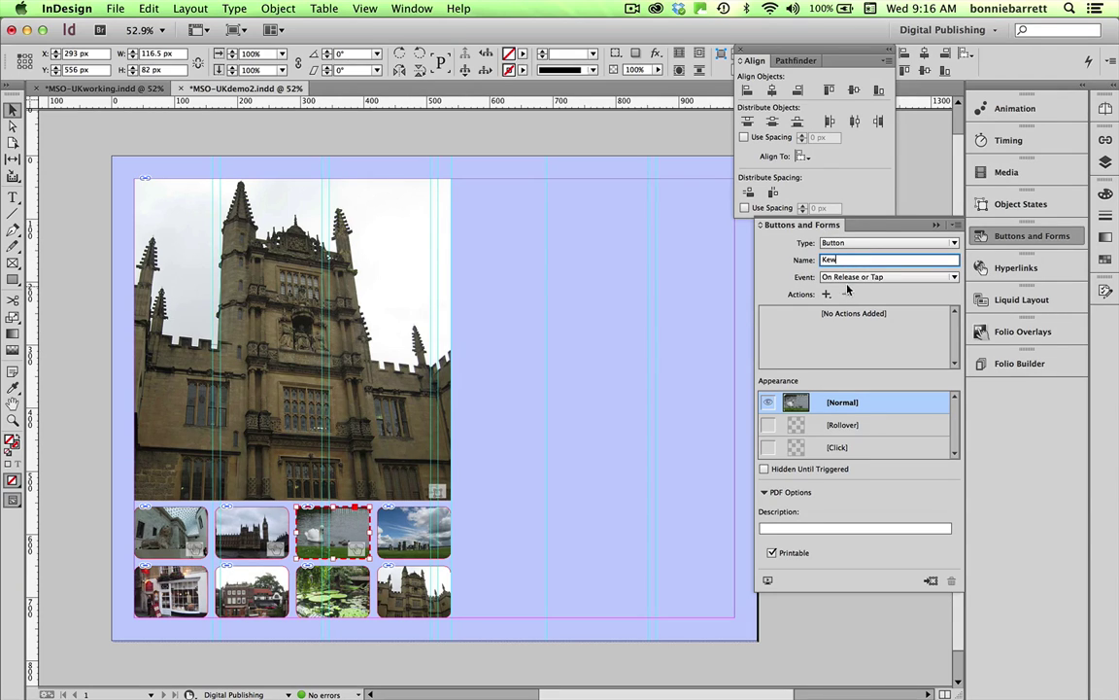
Step: Add a Go To State action that shows England Photos' Kew state
{"action": "left_click", "coordinate": [826, 293]}
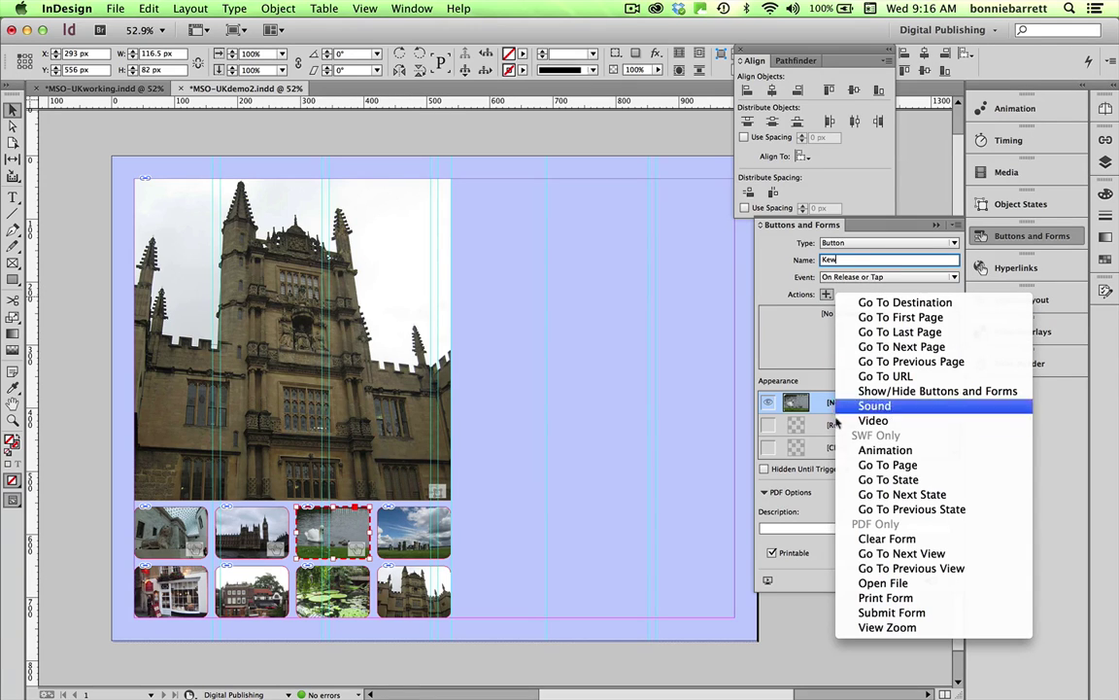
{"action": "left_click", "coordinate": [886, 480]}
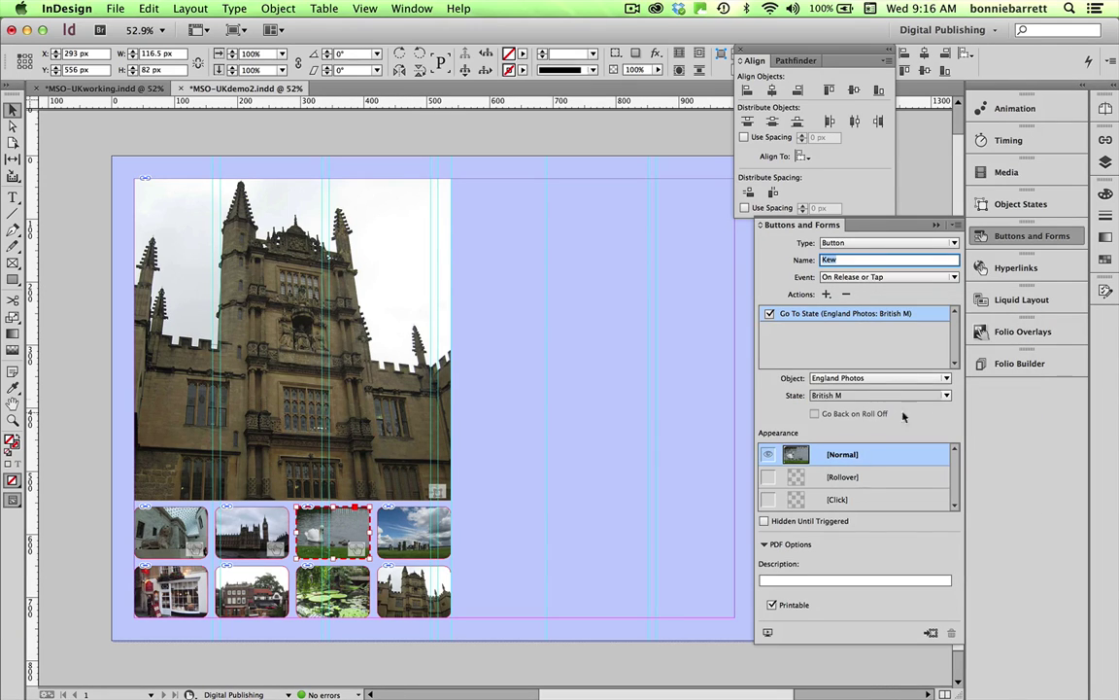
{"action": "left_click", "coordinate": [946, 396]}
{"action": "left_click", "coordinate": [945, 397]}
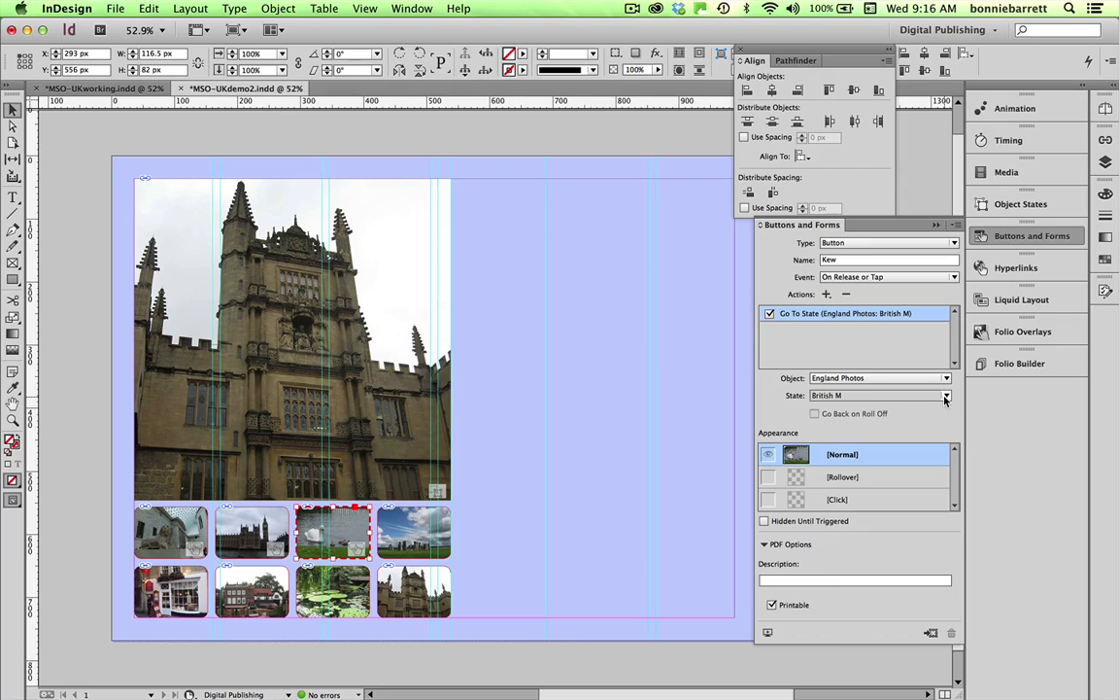
{"action": "left_click", "coordinate": [945, 397]}
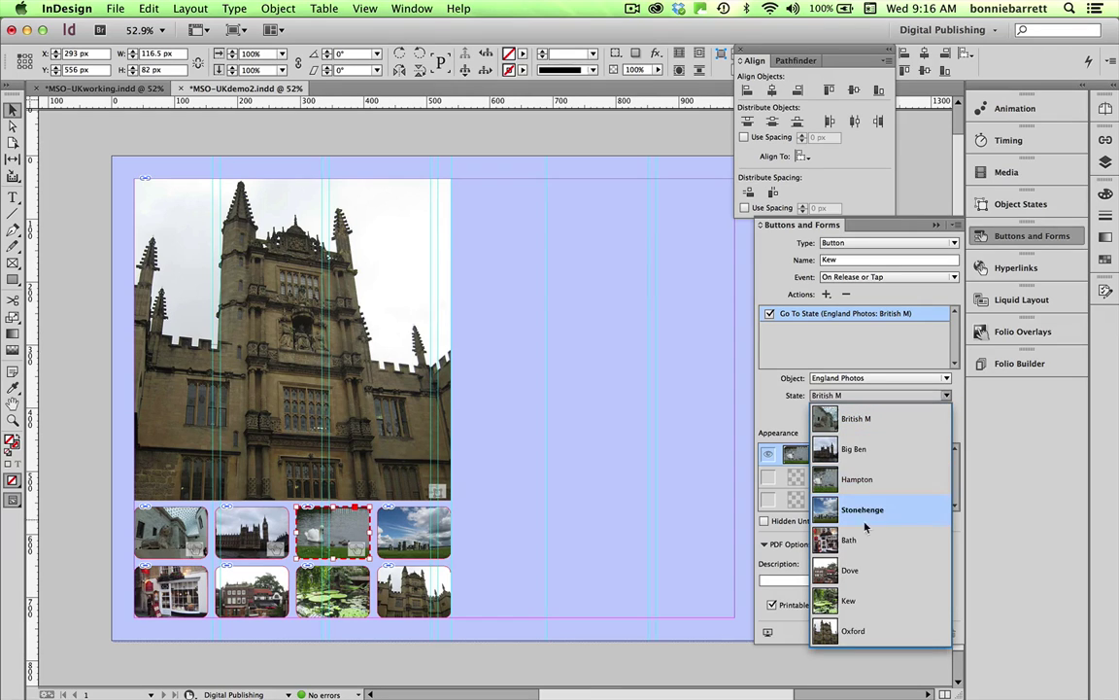
{"action": "left_click", "coordinate": [849, 600]}
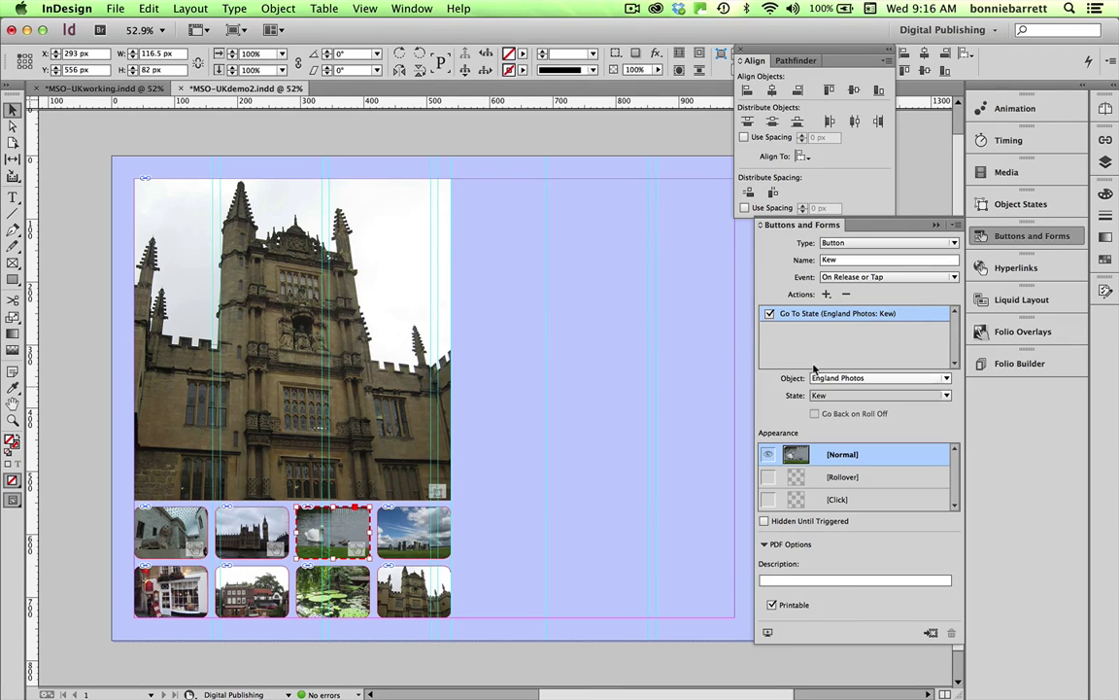
Step: Give the Kew button's Rollover appearance 50% opacity
{"action": "left_click", "coordinate": [830, 478]}
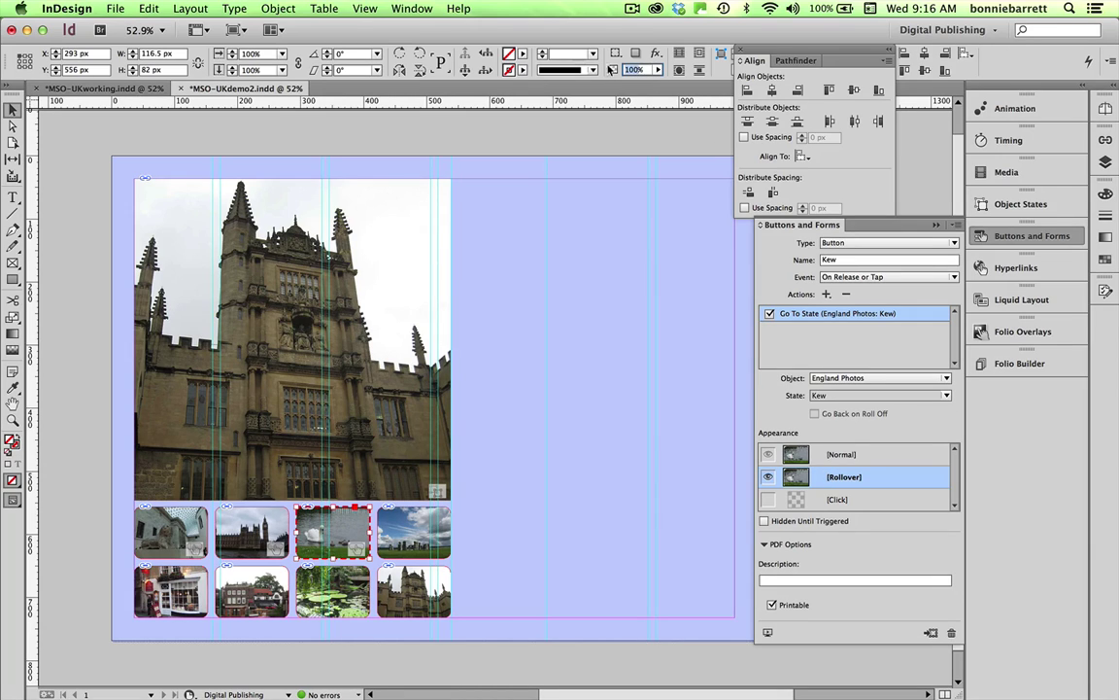
{"action": "double_click", "coordinate": [631, 70]}
{"action": "type", "text": "50"}
{"action": "key", "text": "Return"}
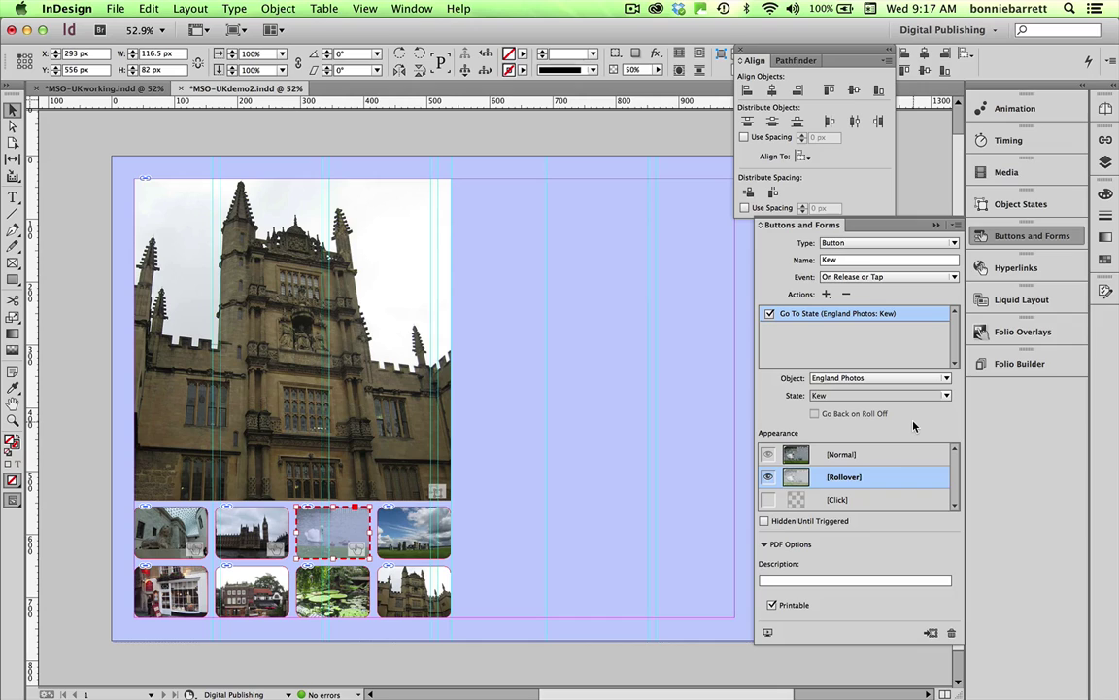
{"action": "left_click", "coordinate": [901, 456]}
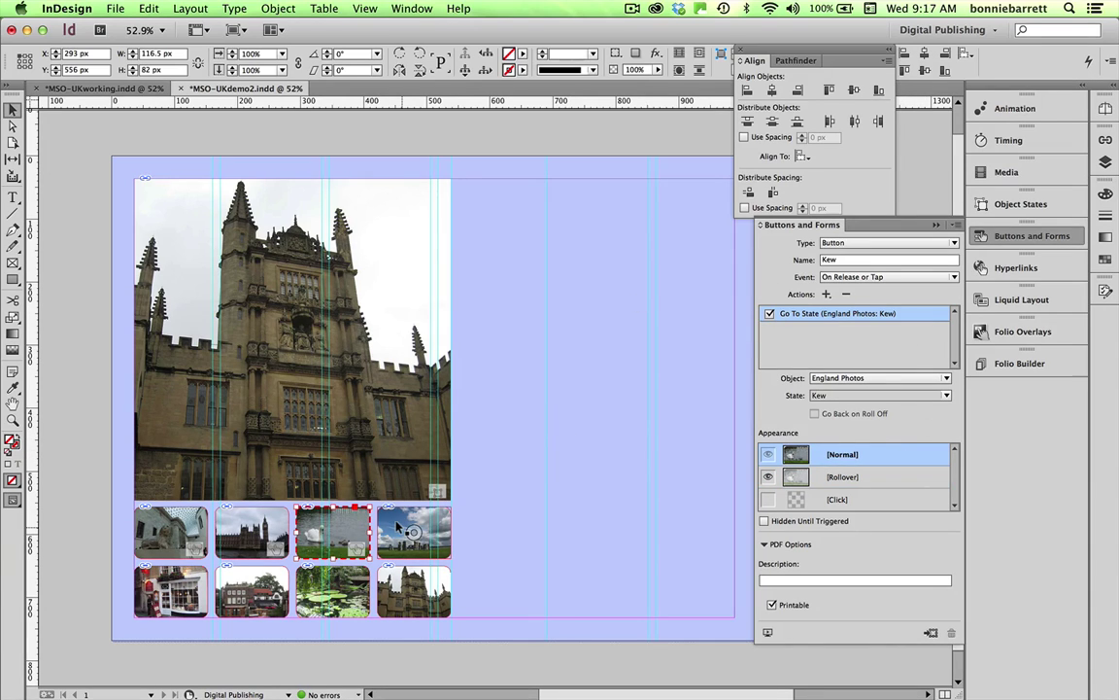
Step: Make the fourth thumbnail a button named Stonehenge
{"action": "left_click", "coordinate": [400, 526]}
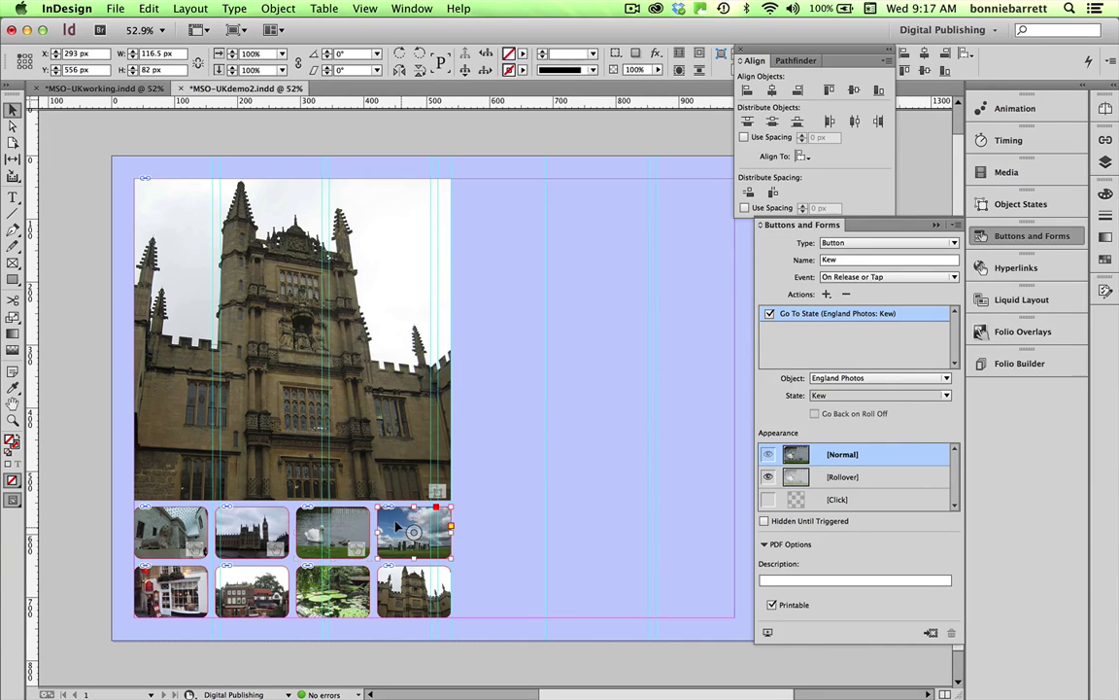
{"action": "left_click", "coordinate": [947, 242]}
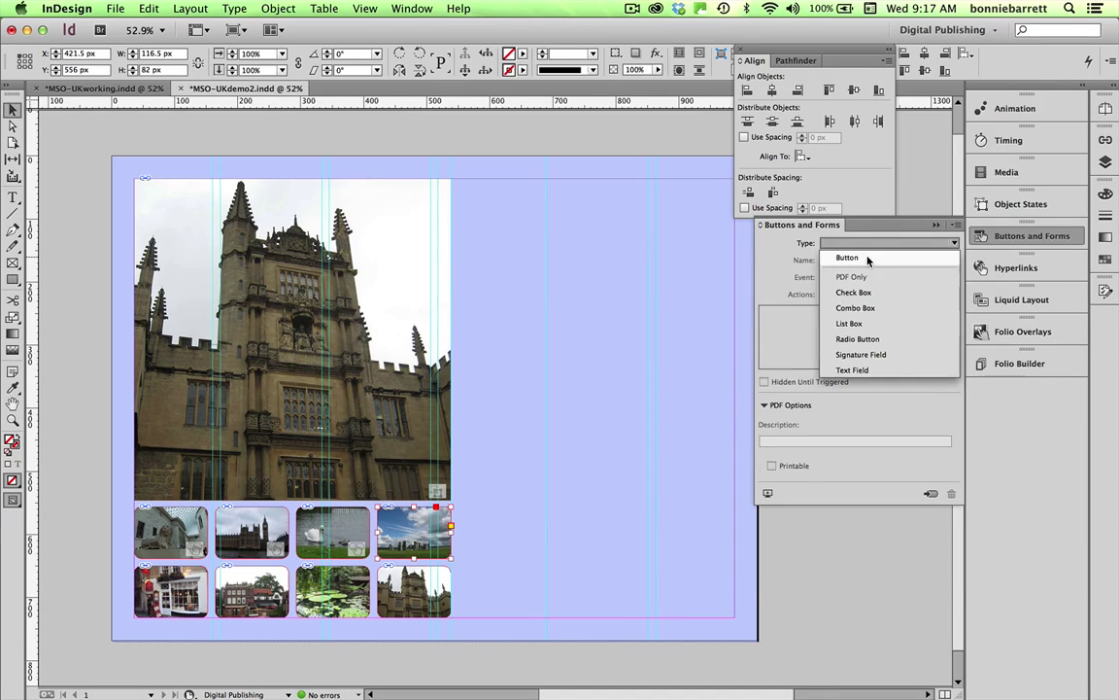
{"action": "left_click", "coordinate": [867, 258]}
{"action": "left_click_drag", "start_coordinate": [871, 261], "coordinate": [728, 236]}
{"action": "type", "text": "Stonehenge"}
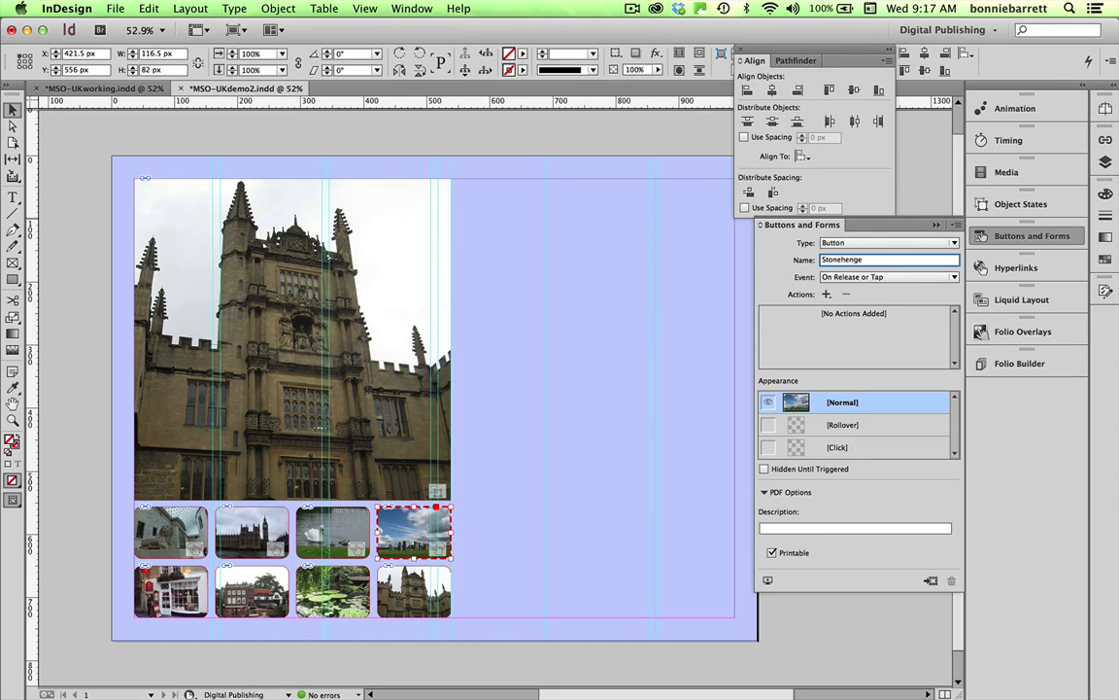
Step: Add a Go To State action that jumps to the Stonehenge state
{"action": "left_click", "coordinate": [826, 294]}
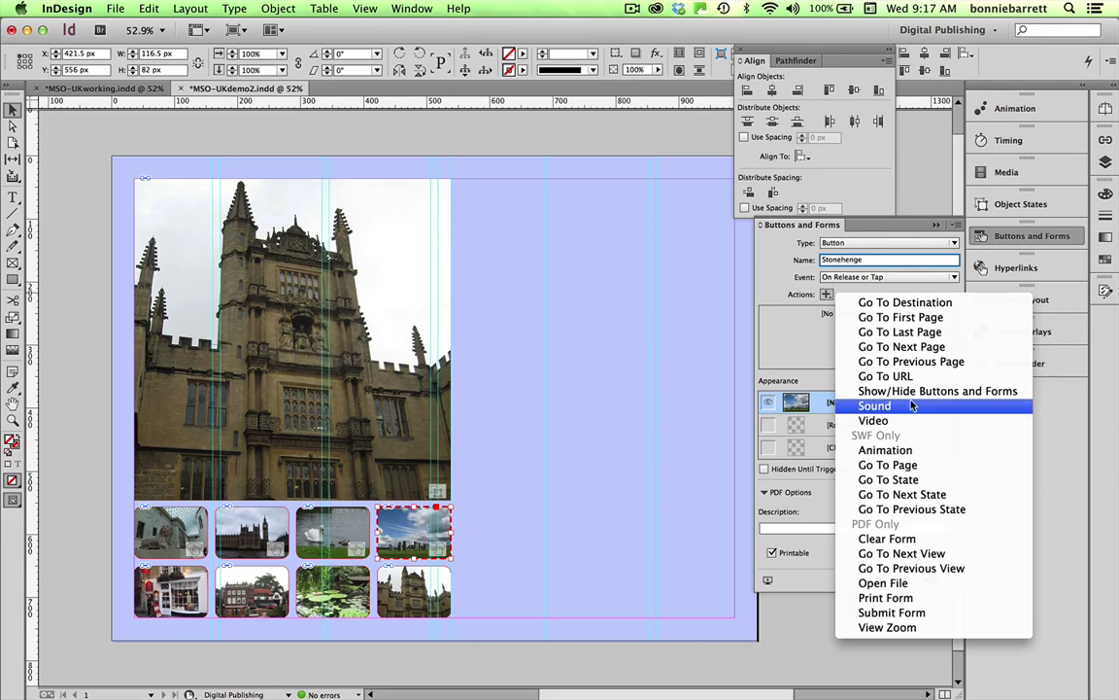
{"action": "left_click", "coordinate": [885, 479]}
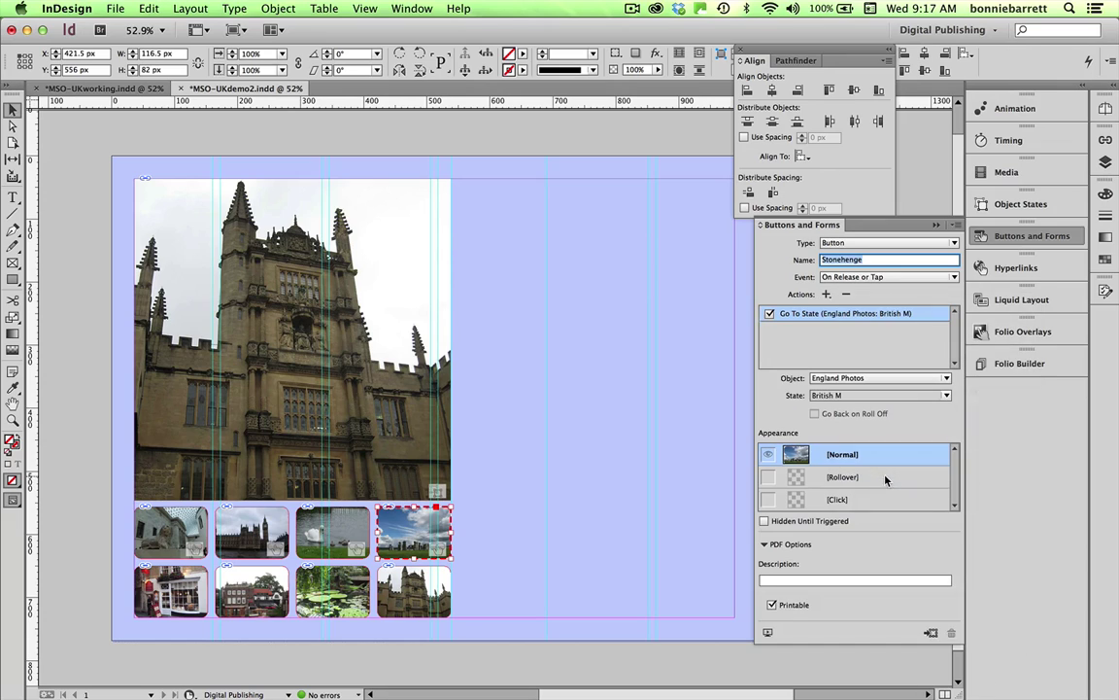
{"action": "left_click", "coordinate": [948, 396]}
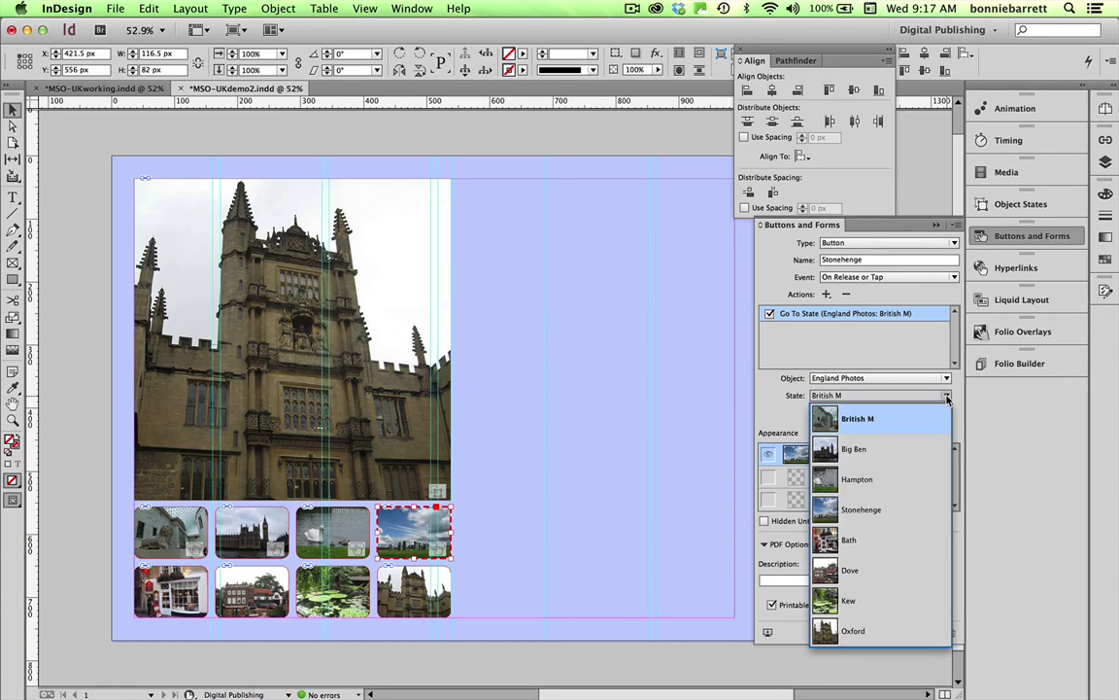
{"action": "left_click", "coordinate": [861, 509]}
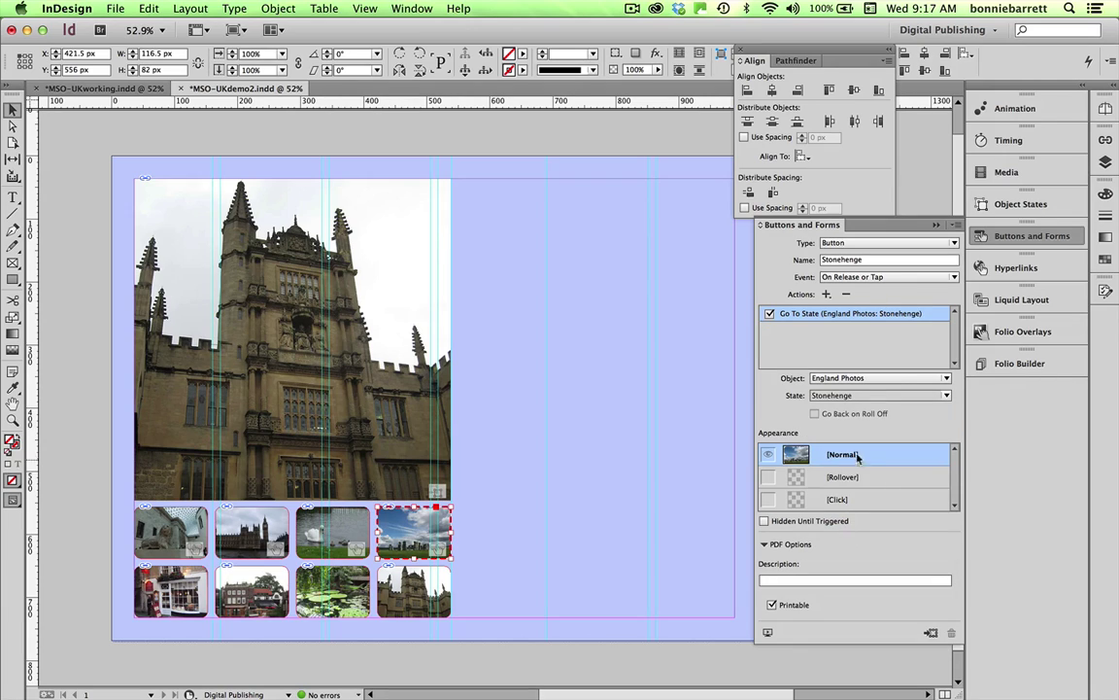
Step: Set the Stonehenge button's Rollover appearance to 50% opacity
{"action": "left_click", "coordinate": [769, 476]}
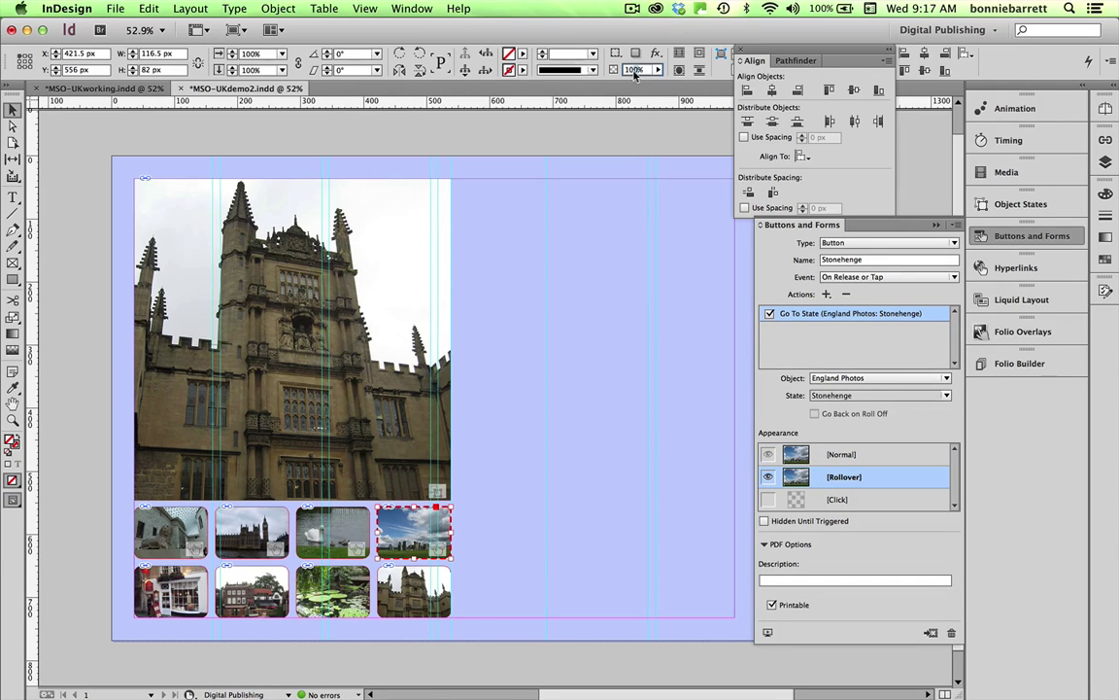
{"action": "double_click", "coordinate": [630, 70]}
{"action": "key", "text": "BackSpace"}
{"action": "type", "text": "50"}
{"action": "key", "text": "Return"}
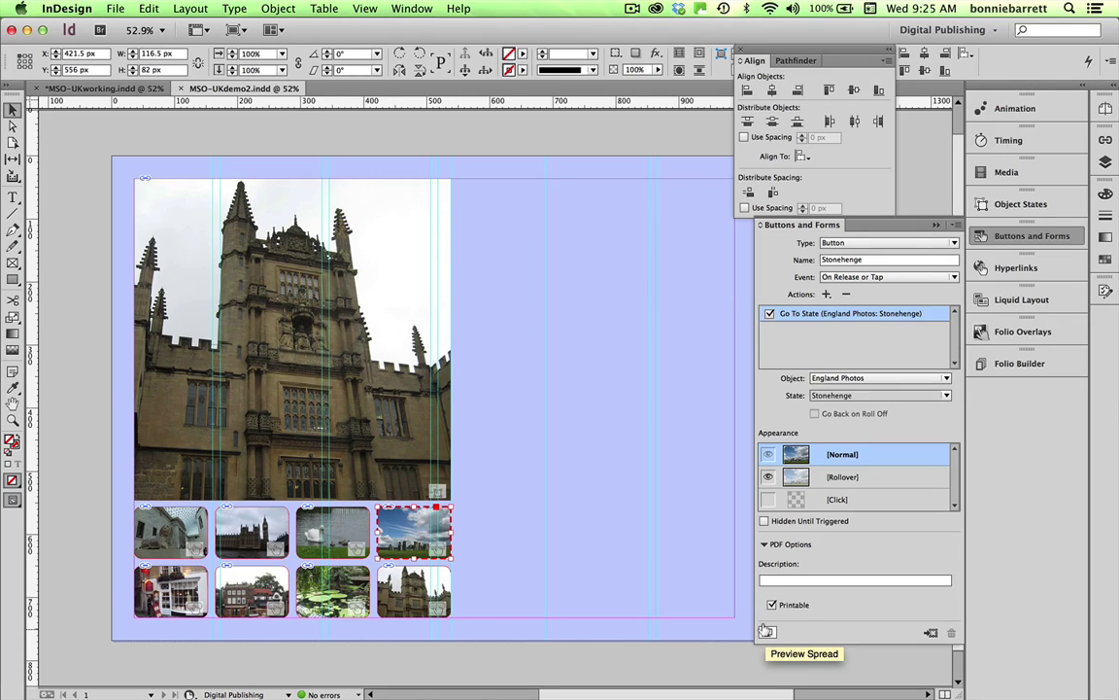
{"action": "left_click", "coordinate": [766, 631]}
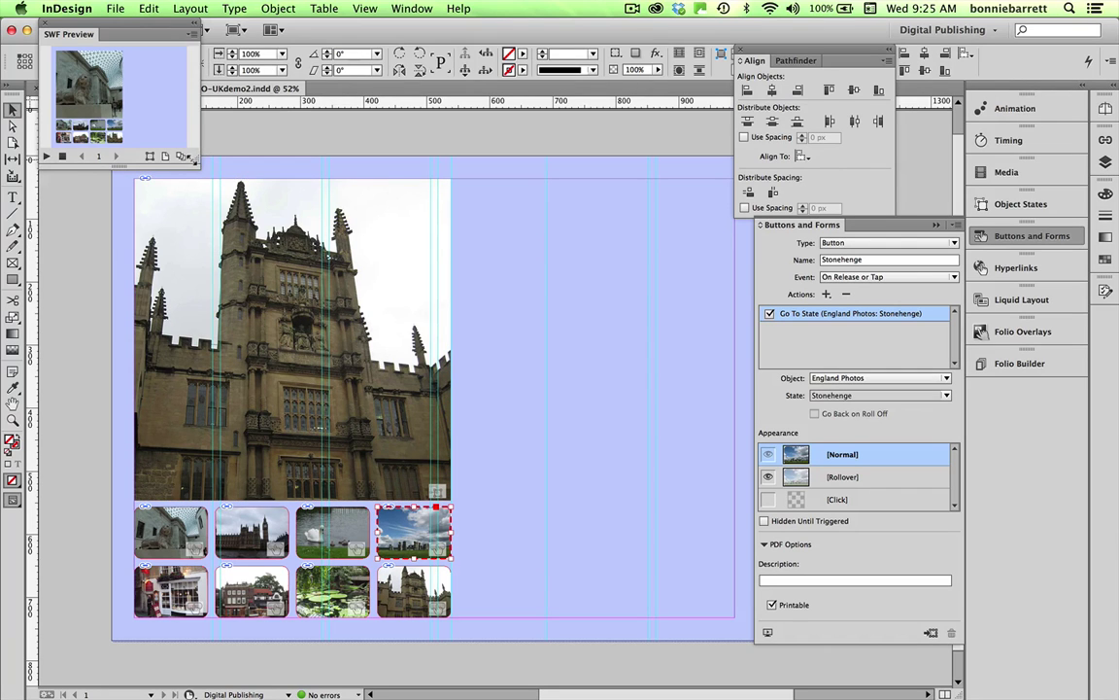
{"action": "left_click_drag", "start_coordinate": [194, 161], "coordinate": [1050, 674]}
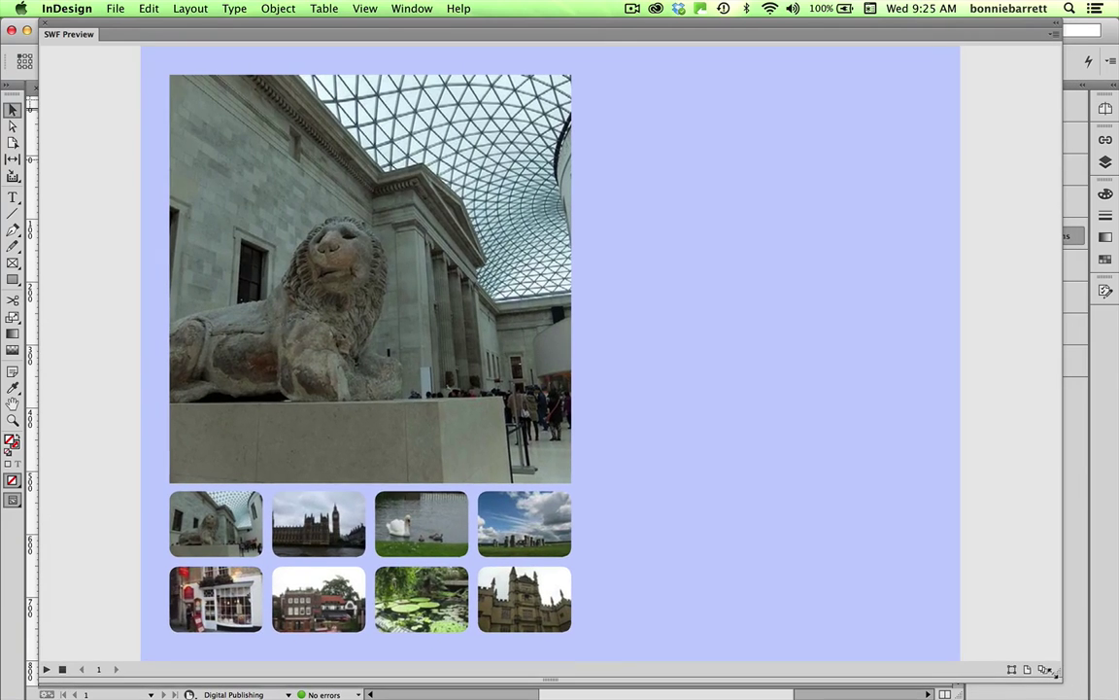
{"action": "left_click", "coordinate": [320, 513]}
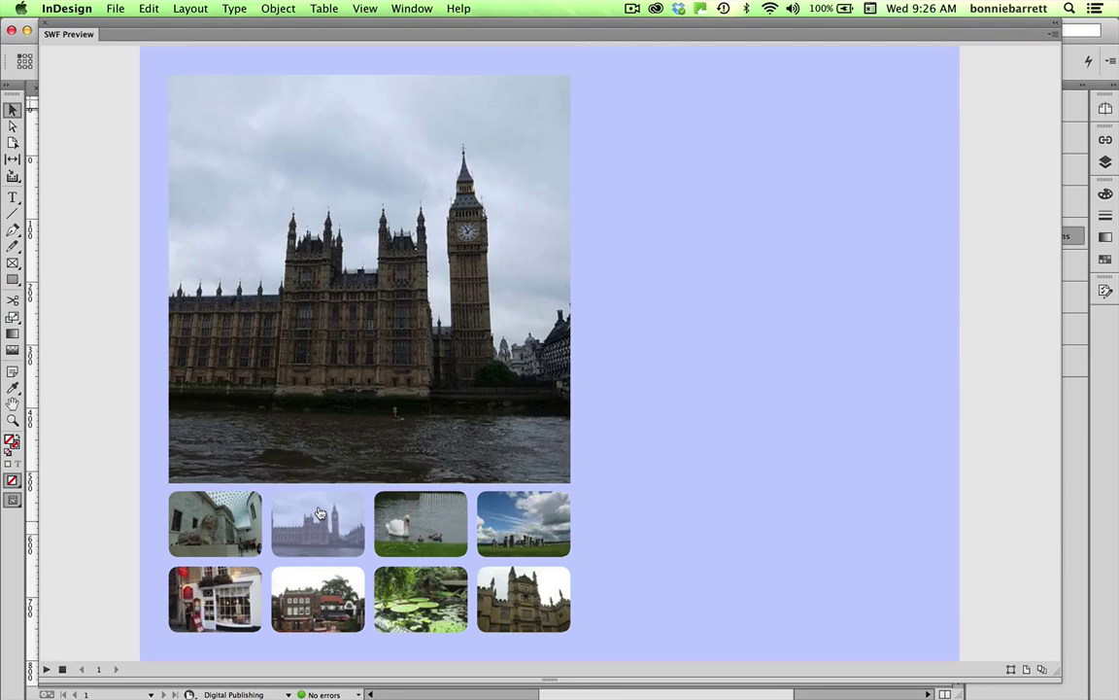
{"action": "left_click", "coordinate": [429, 518]}
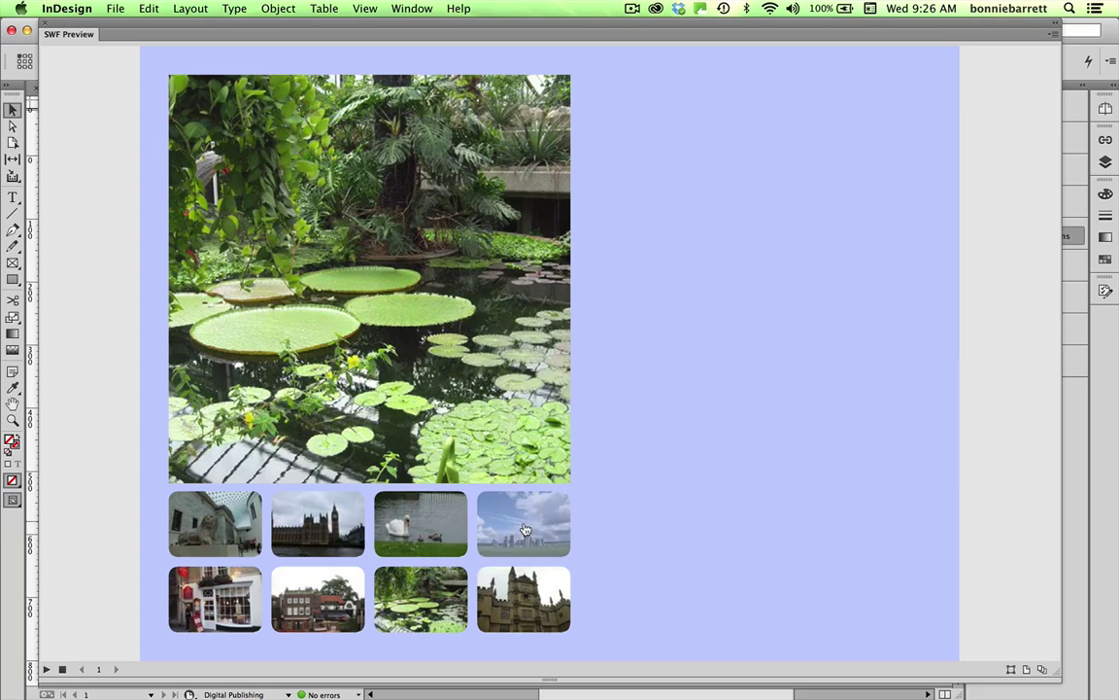
{"action": "left_click", "coordinate": [525, 530]}
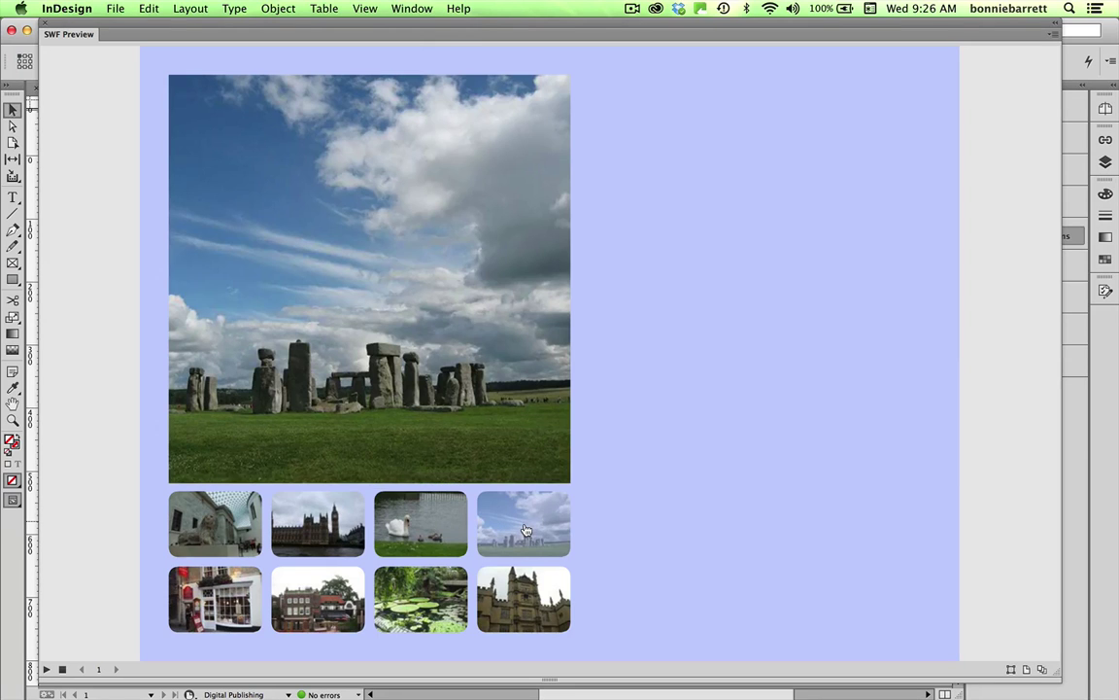
{"action": "left_click", "coordinate": [219, 602]}
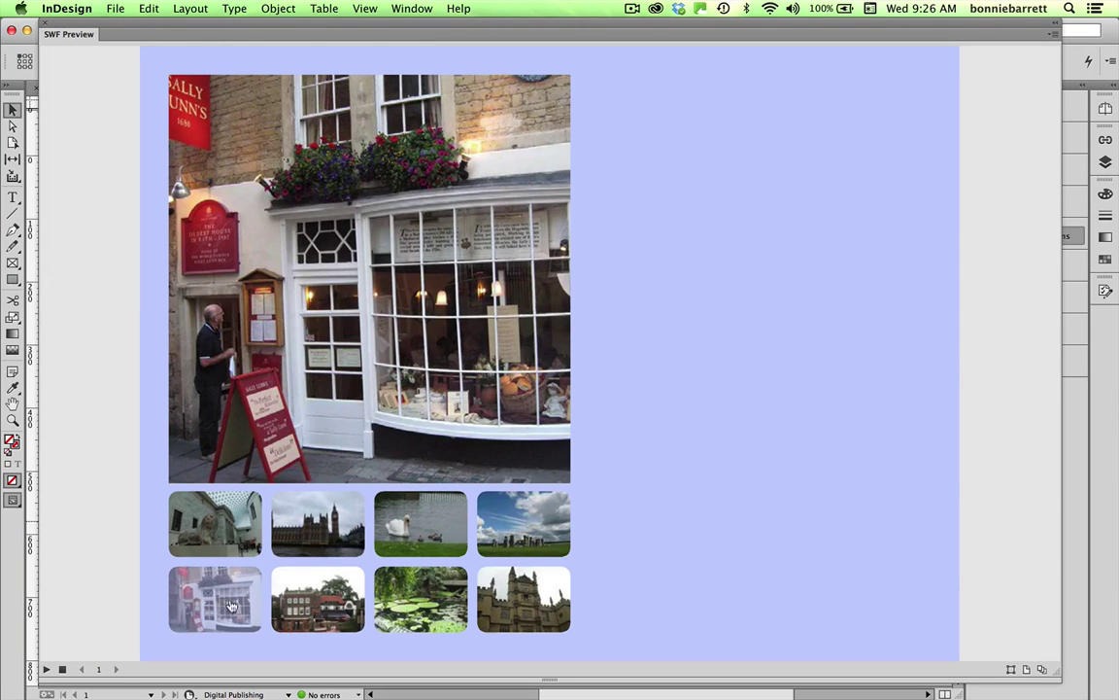
{"action": "left_click", "coordinate": [308, 606]}
{"action": "left_click", "coordinate": [416, 604]}
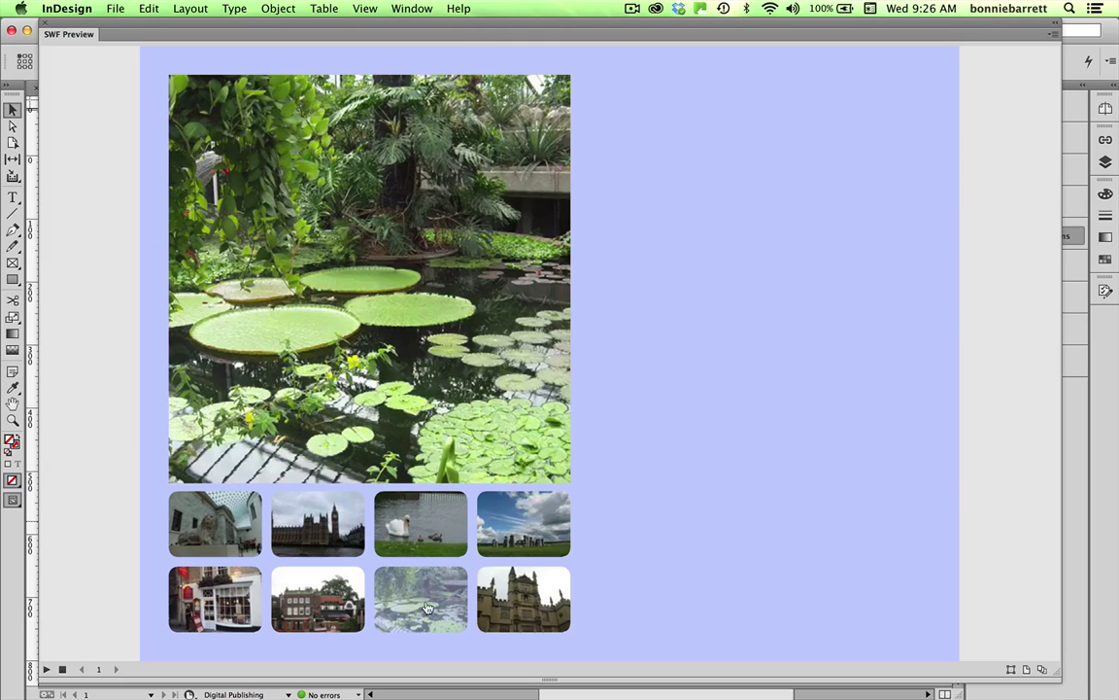
{"action": "left_click", "coordinate": [520, 603]}
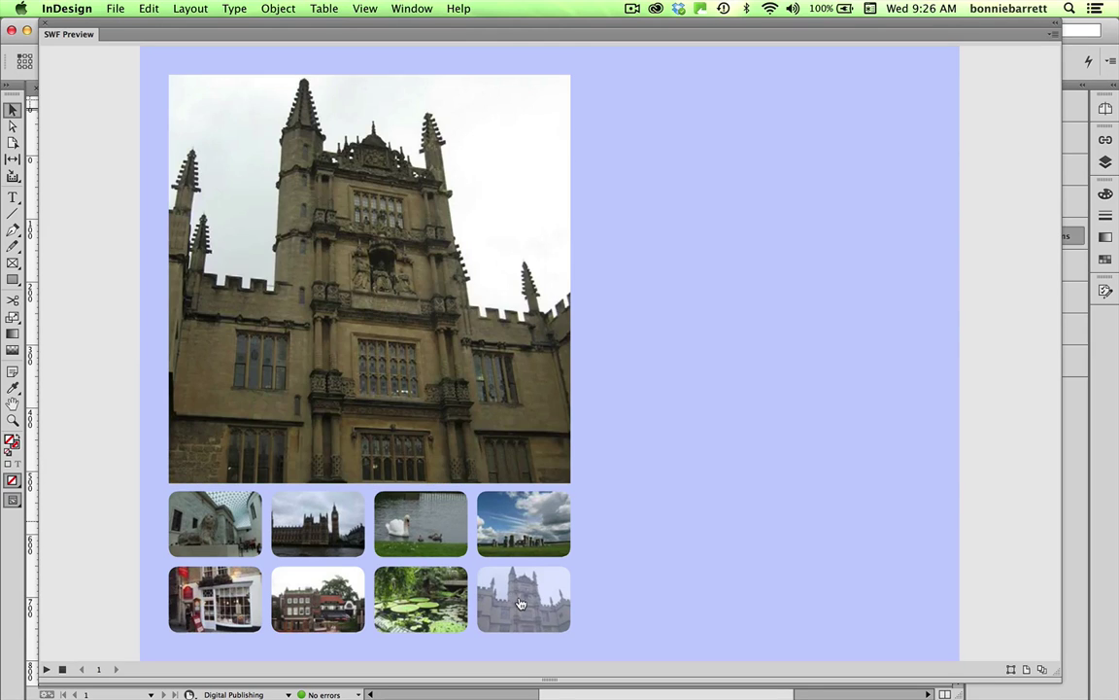
{"action": "left_click", "coordinate": [408, 529]}
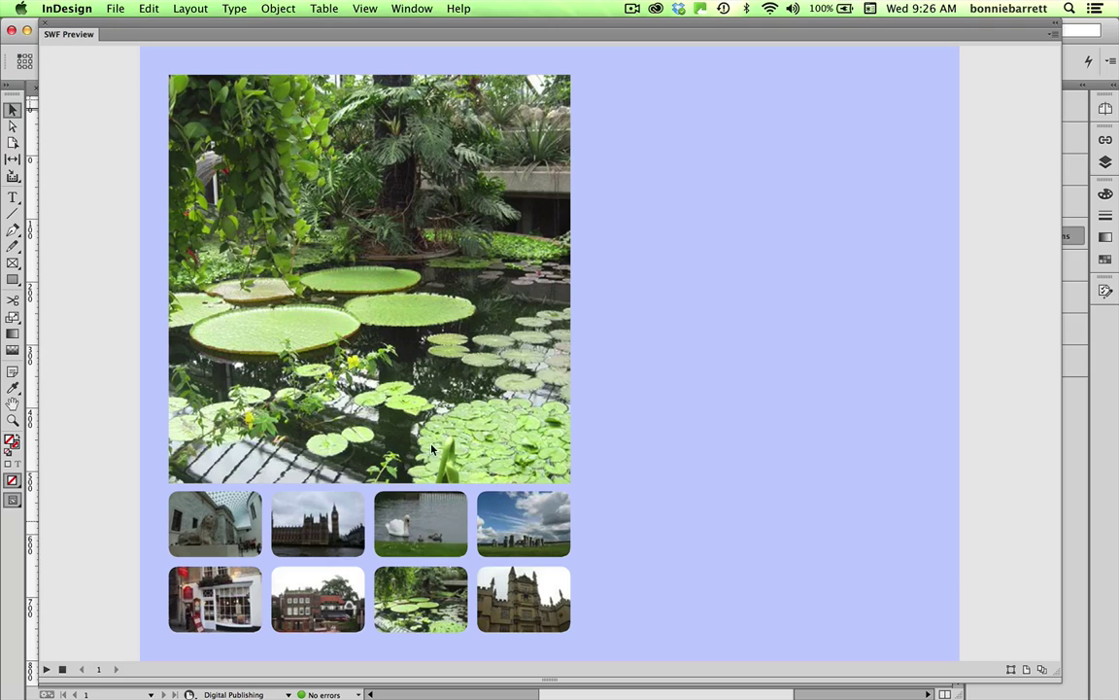
{"action": "left_click", "coordinate": [44, 23]}
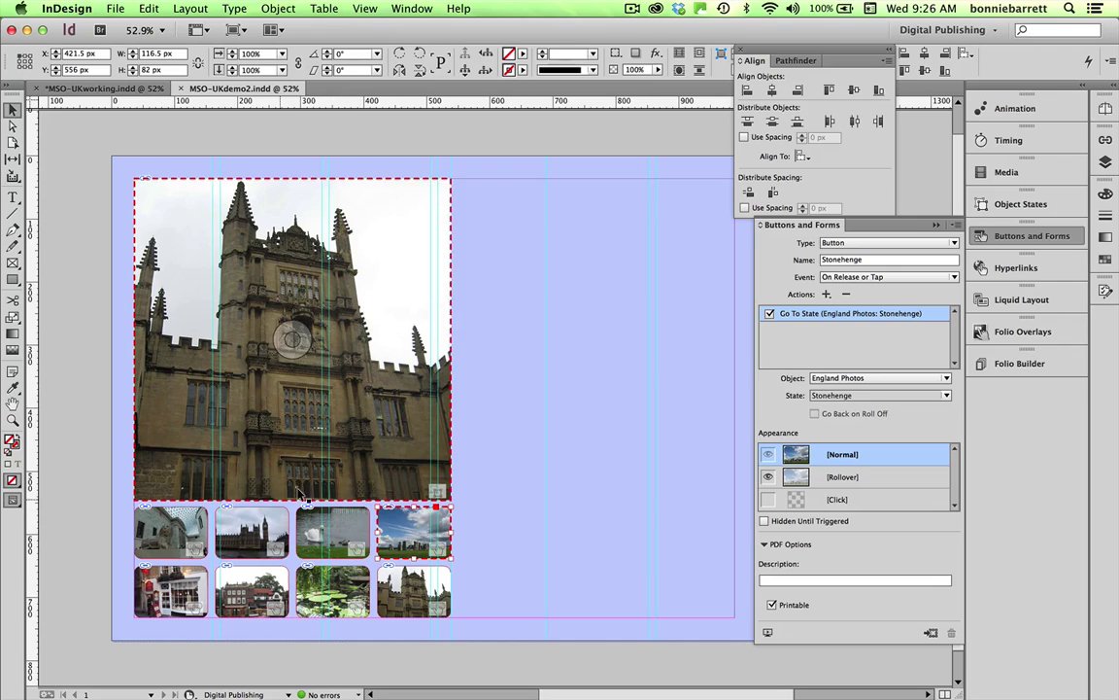
Step: Retarget the swan thumbnail button from the Kew state to Hampton, then save the document
{"action": "left_click", "coordinate": [331, 526]}
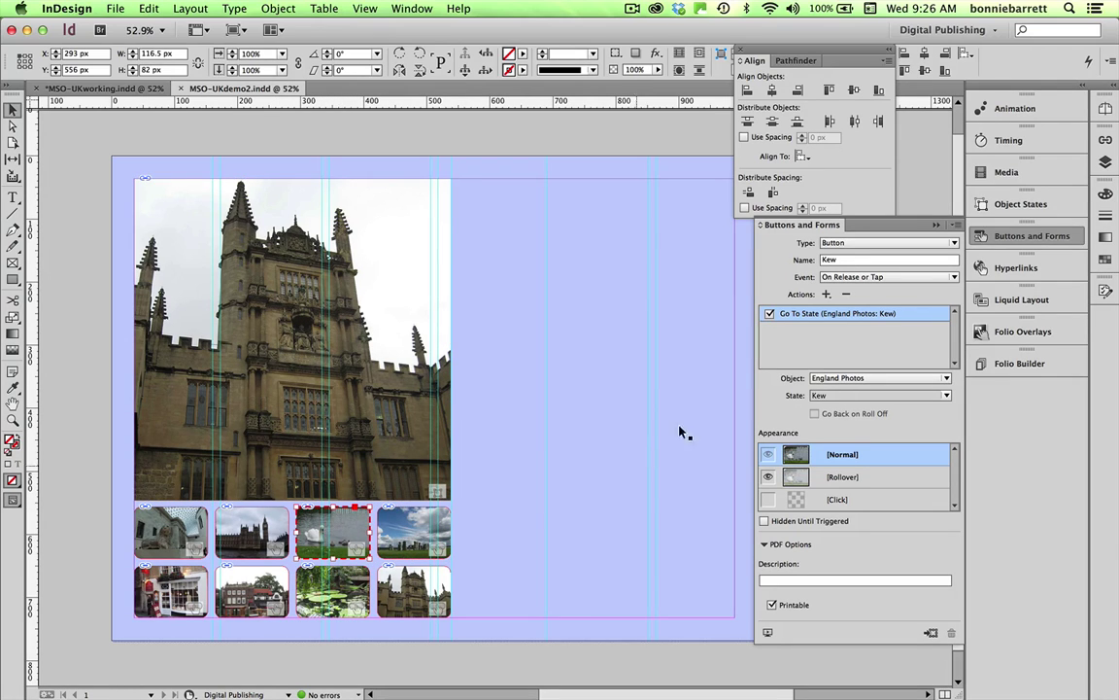
{"action": "left_click", "coordinate": [946, 396]}
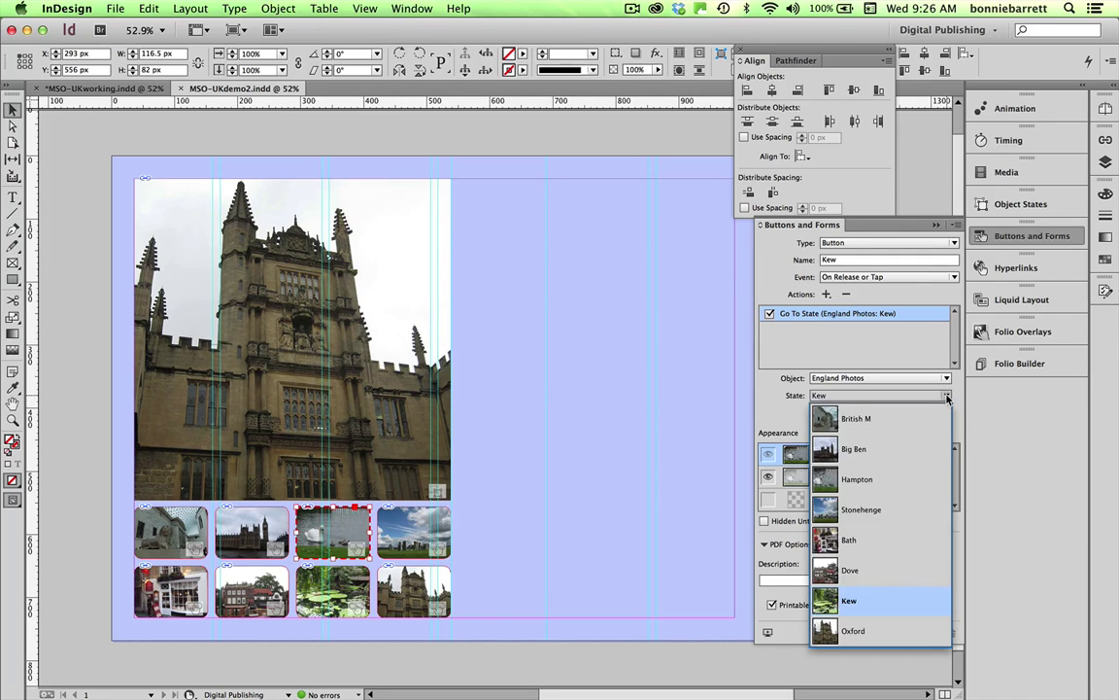
{"action": "left_click", "coordinate": [855, 479]}
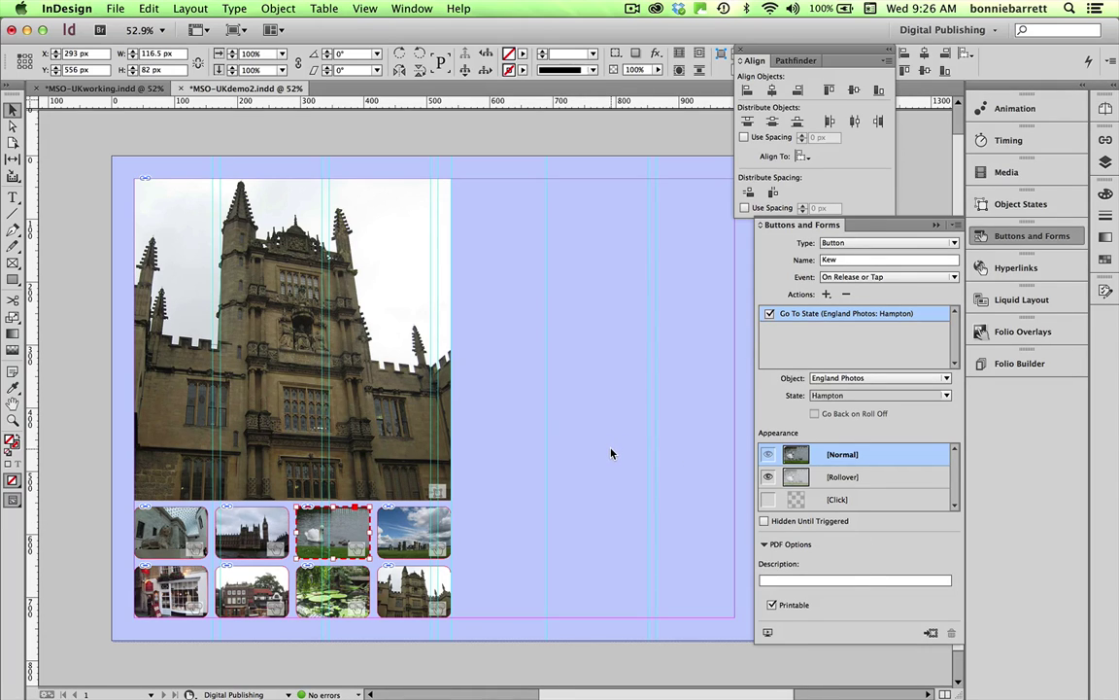
{"action": "key", "text": "super+s"}
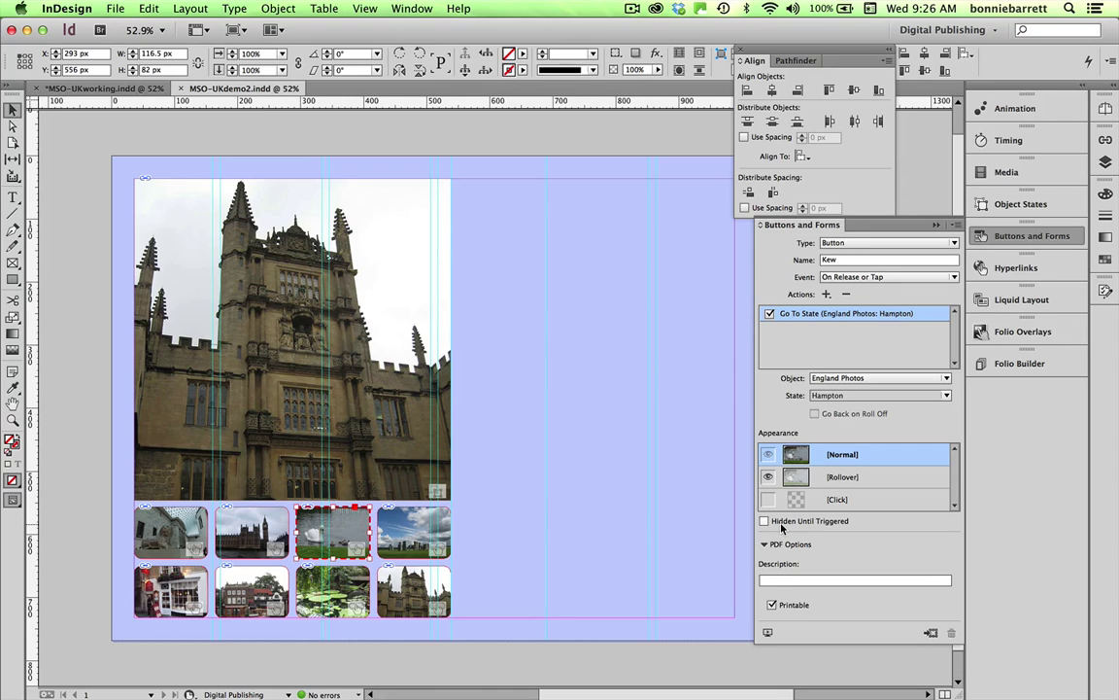
{"action": "left_click", "coordinate": [767, 633]}
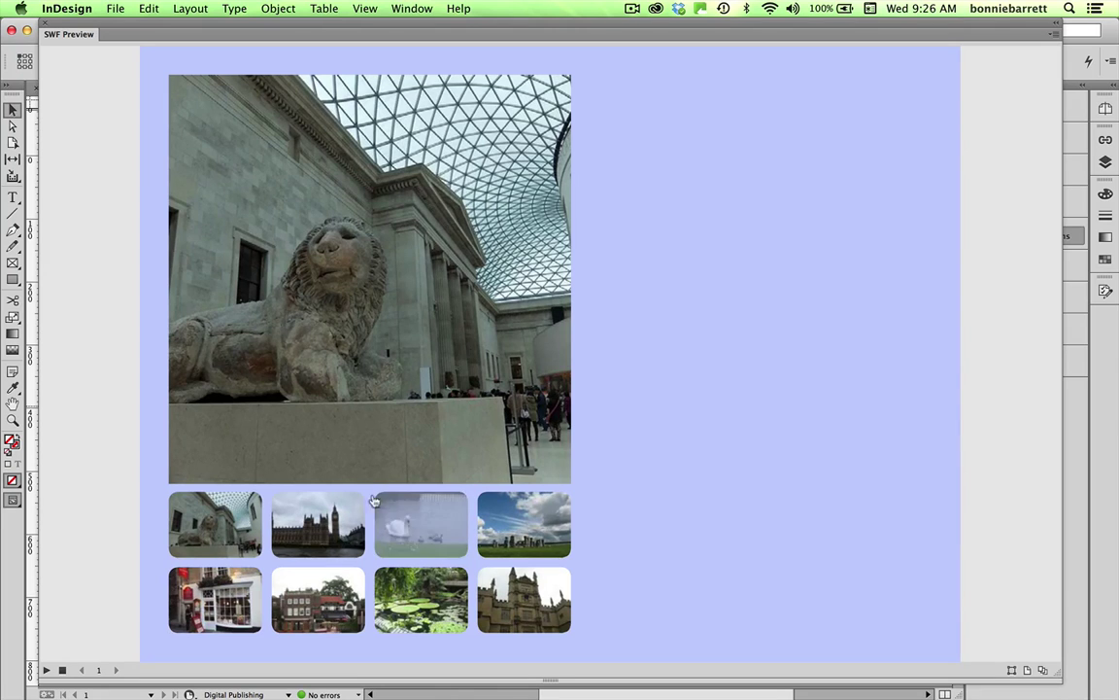
{"action": "left_click", "coordinate": [315, 522]}
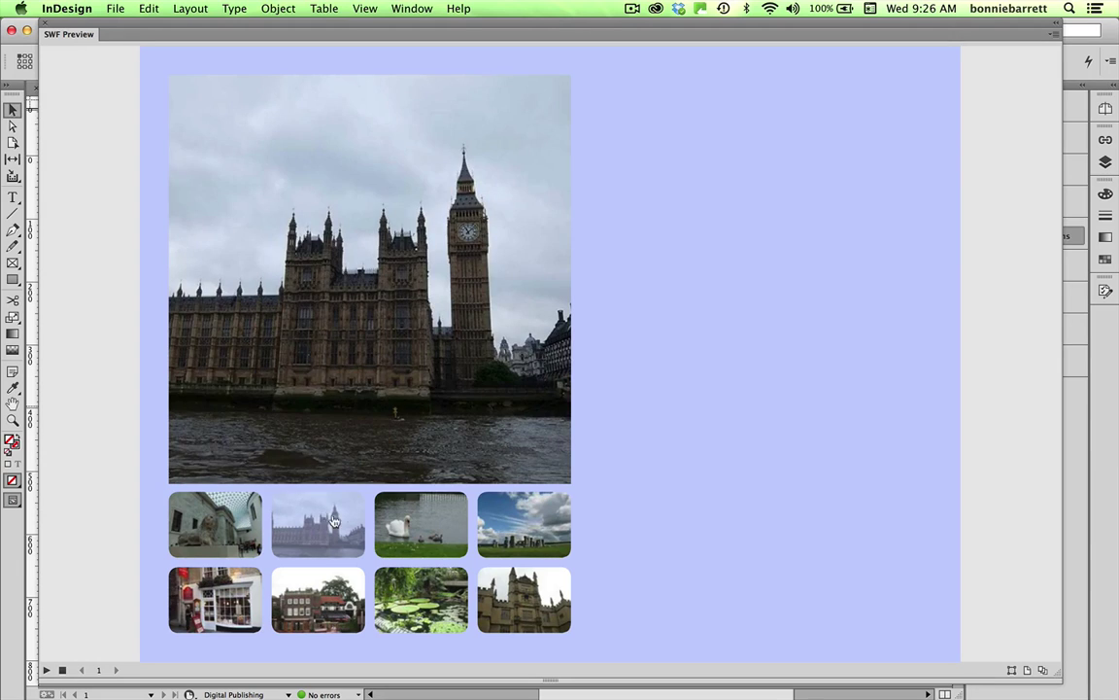
{"action": "left_click", "coordinate": [442, 518]}
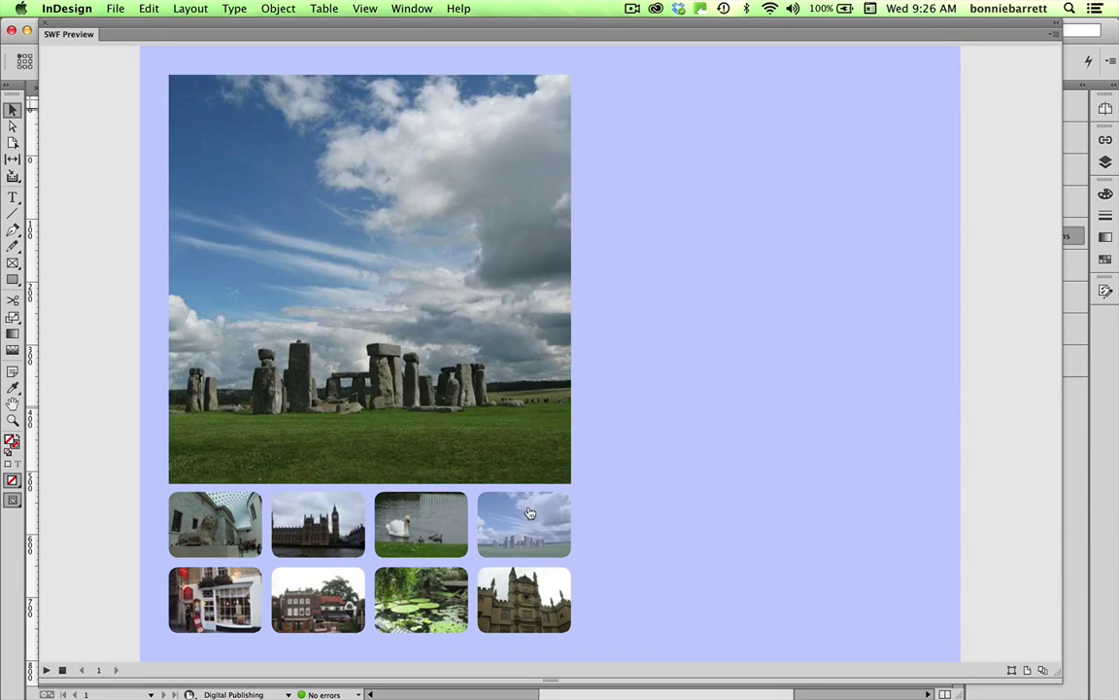
{"action": "left_click", "coordinate": [46, 24]}
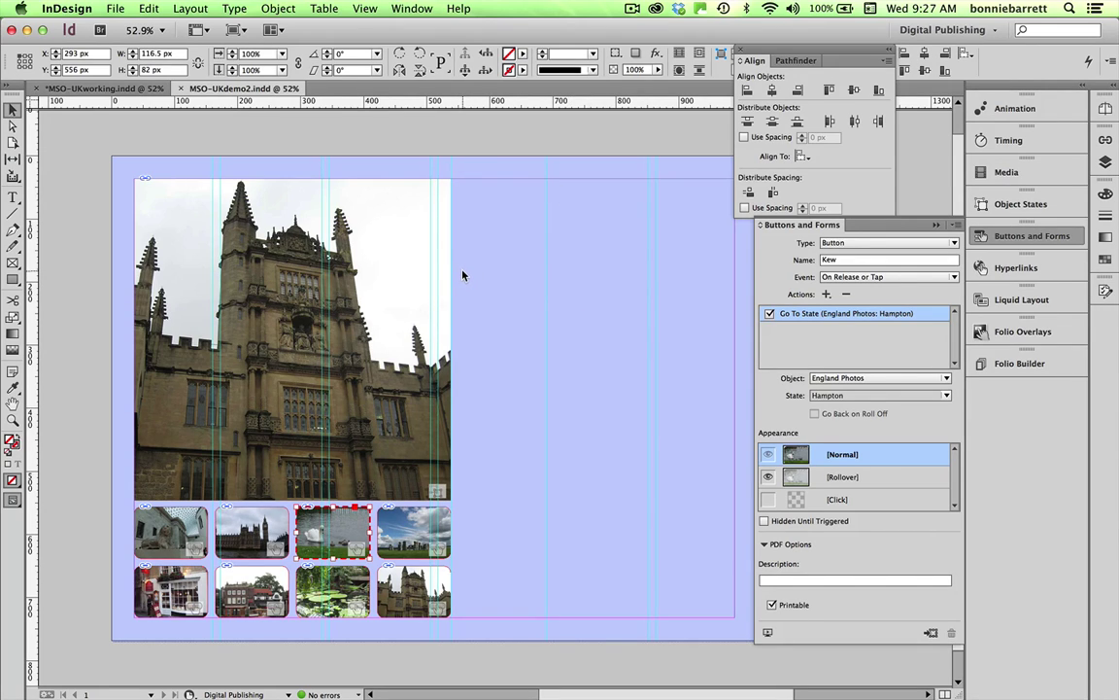
{"action": "left_click", "coordinate": [356, 250]}
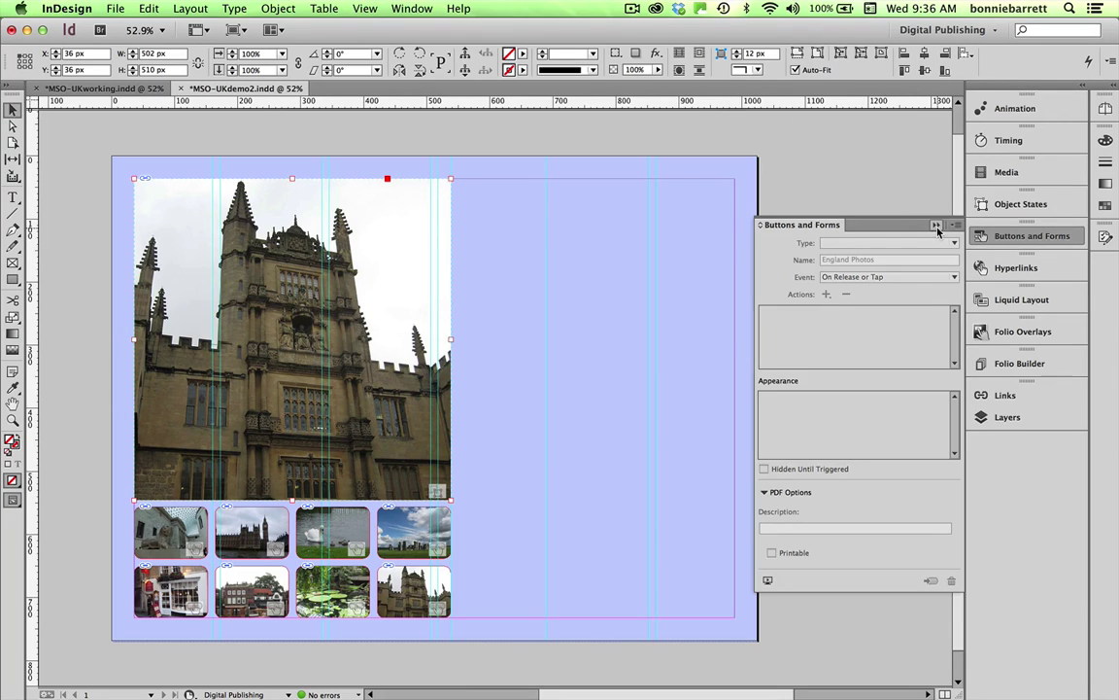
Step: Display England Photos' British M state with the lion photo, then bring up the Layers panel
{"action": "left_click", "coordinate": [937, 226]}
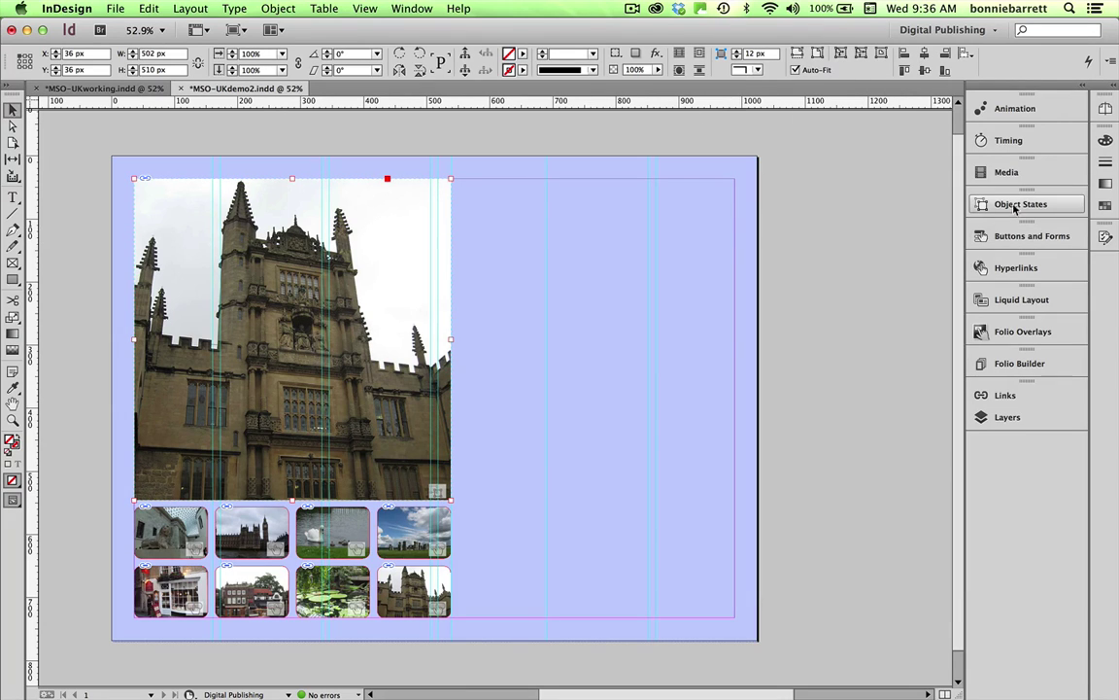
{"action": "left_click", "coordinate": [1016, 206]}
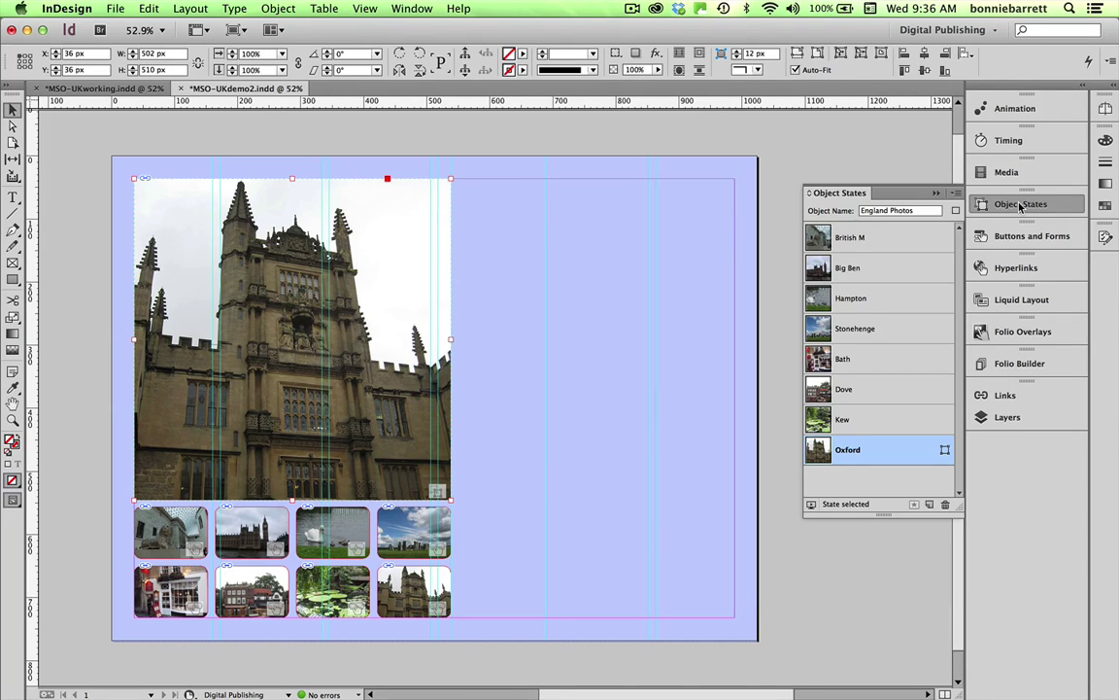
{"action": "left_click", "coordinate": [887, 240]}
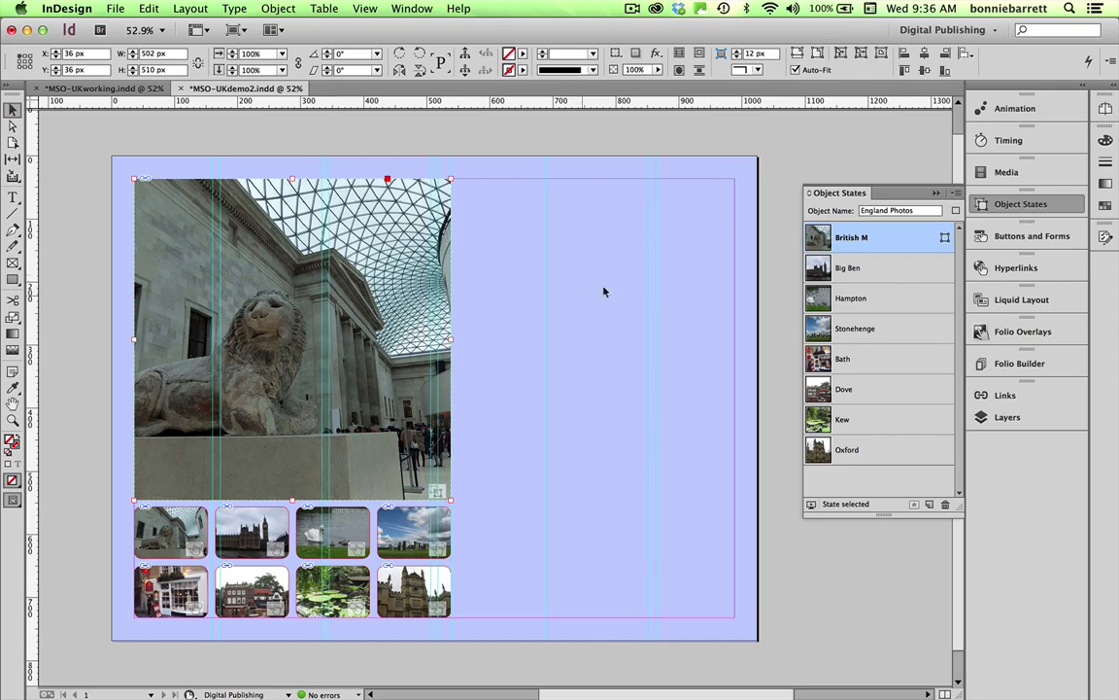
{"action": "left_click", "coordinate": [1011, 417]}
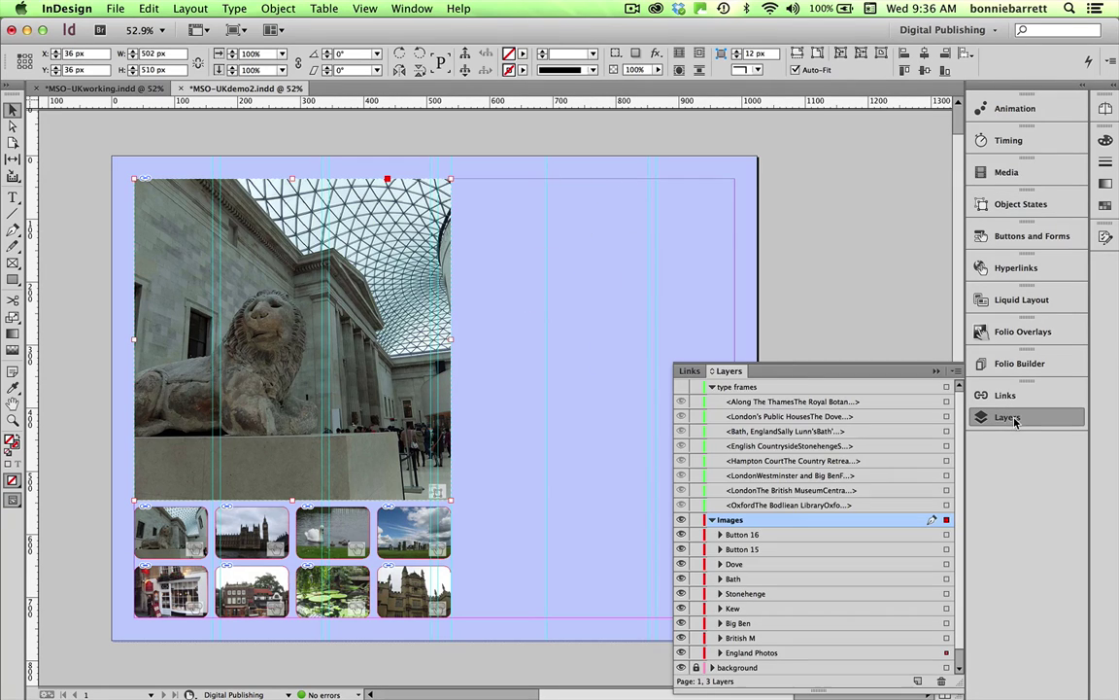
Step: Show the type frames layer, hiding the Public Houses, Bath, Countryside, Hampton Court, Westminster and Oxford frames
{"action": "left_click", "coordinate": [680, 387]}
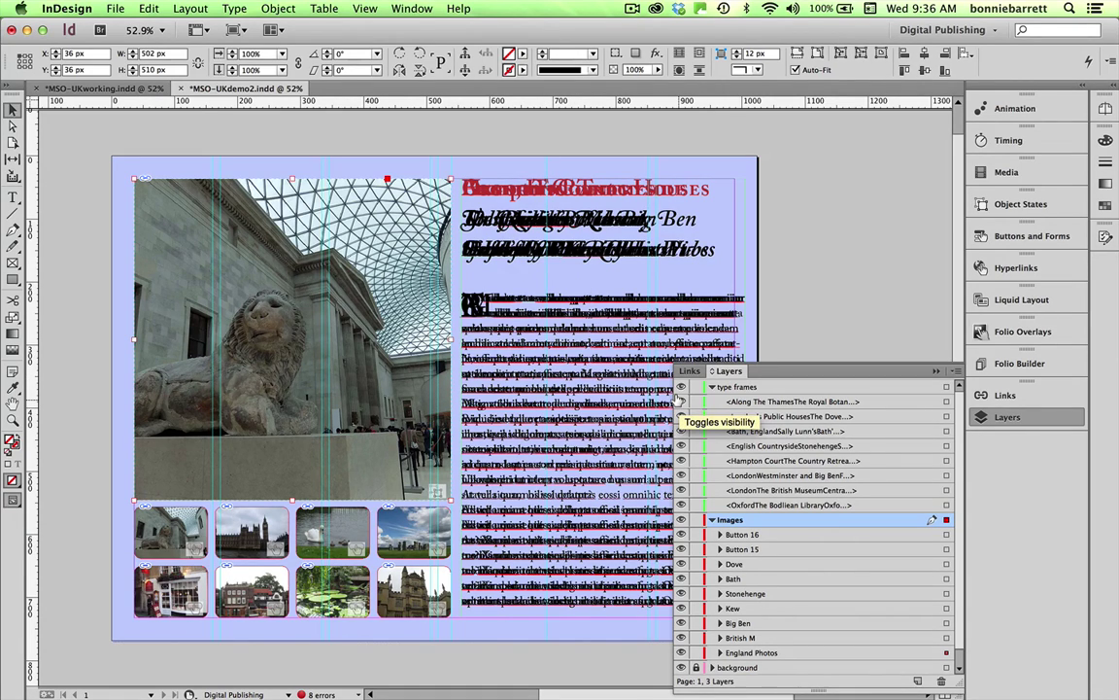
{"action": "left_click", "coordinate": [680, 416]}
{"action": "left_click", "coordinate": [681, 430]}
{"action": "left_click", "coordinate": [680, 445]}
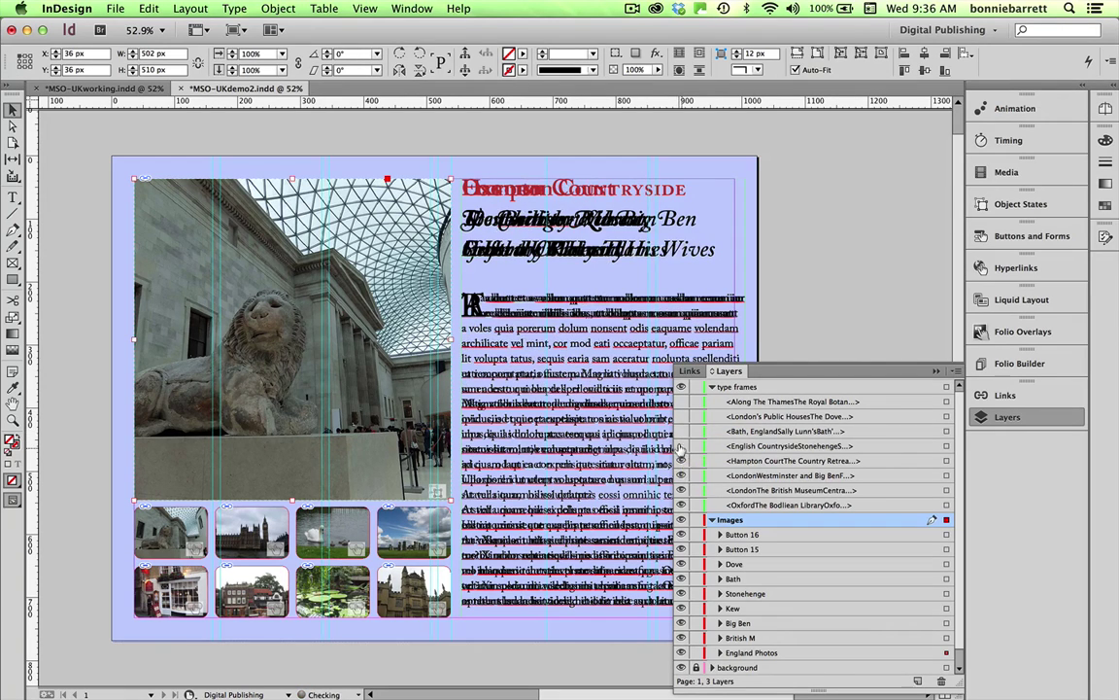
{"action": "left_click", "coordinate": [680, 461]}
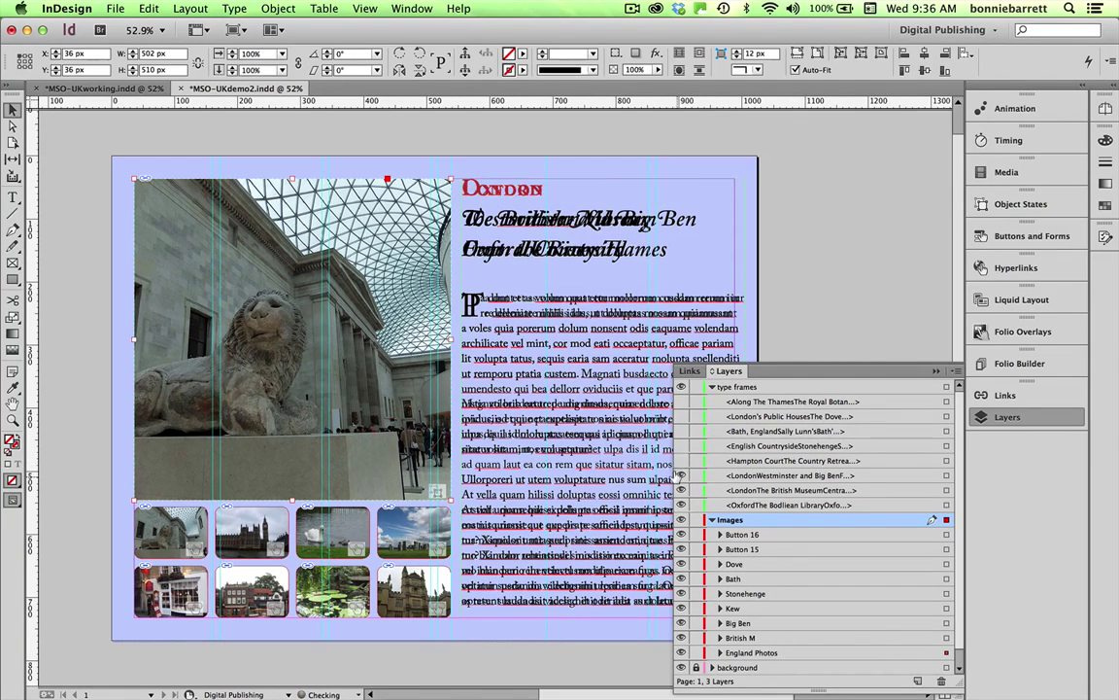
{"action": "left_click", "coordinate": [680, 475]}
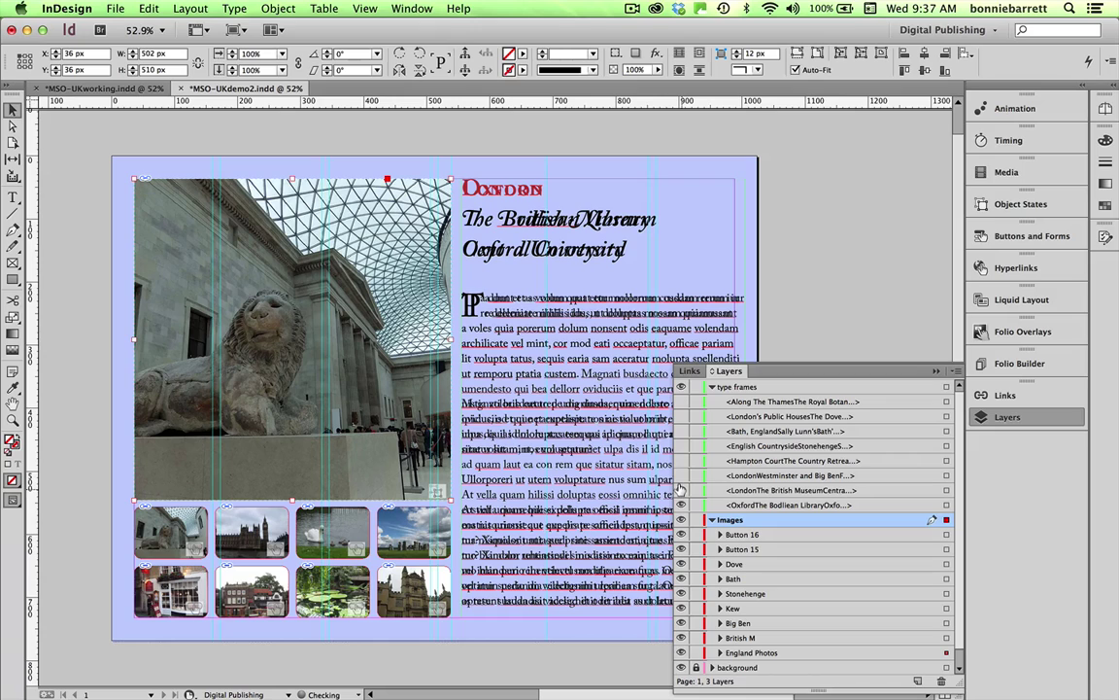
{"action": "left_click", "coordinate": [680, 504]}
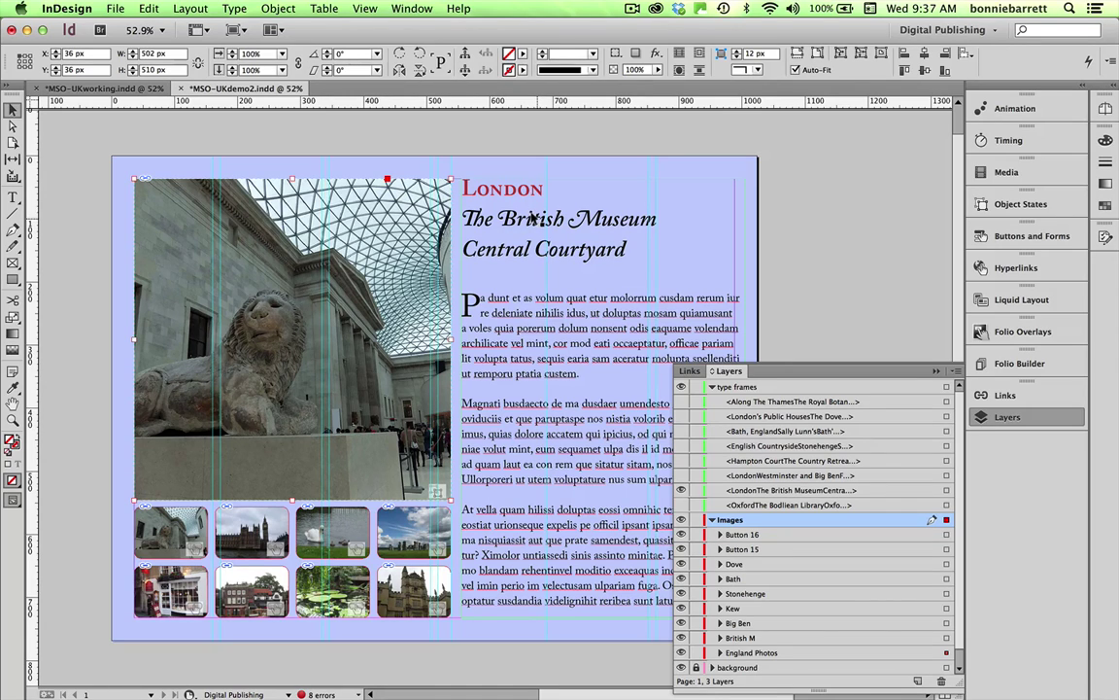
Step: Cut the British Museum text frame from the page
{"action": "left_click", "coordinate": [533, 218]}
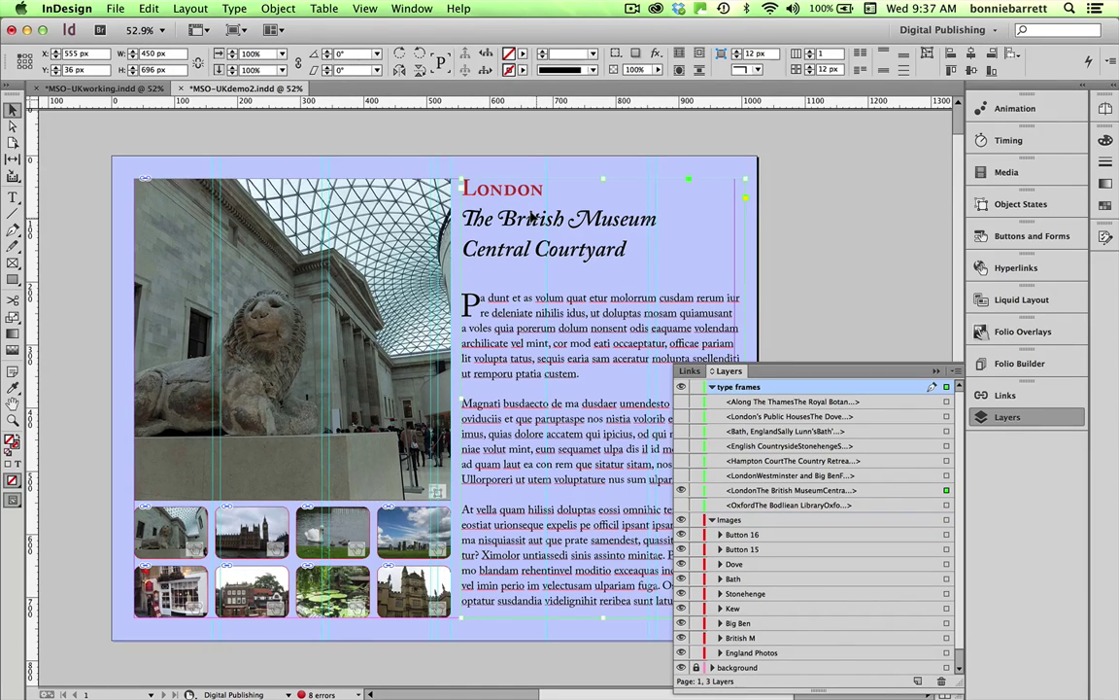
{"action": "left_click", "coordinate": [148, 8]}
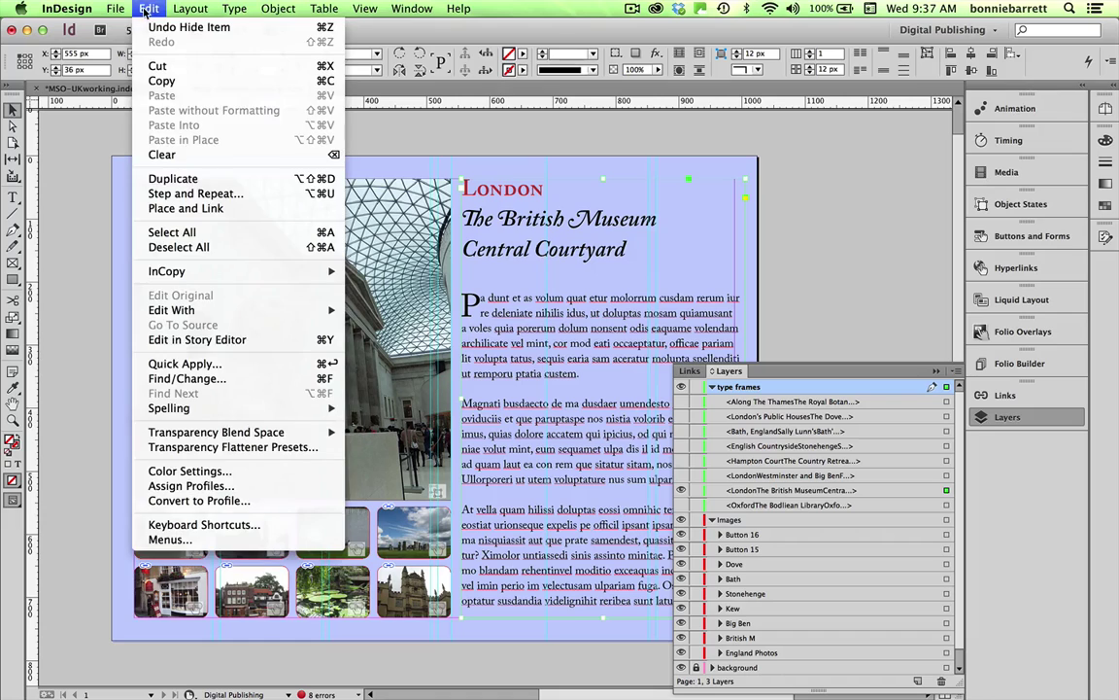
{"action": "left_click", "coordinate": [155, 65]}
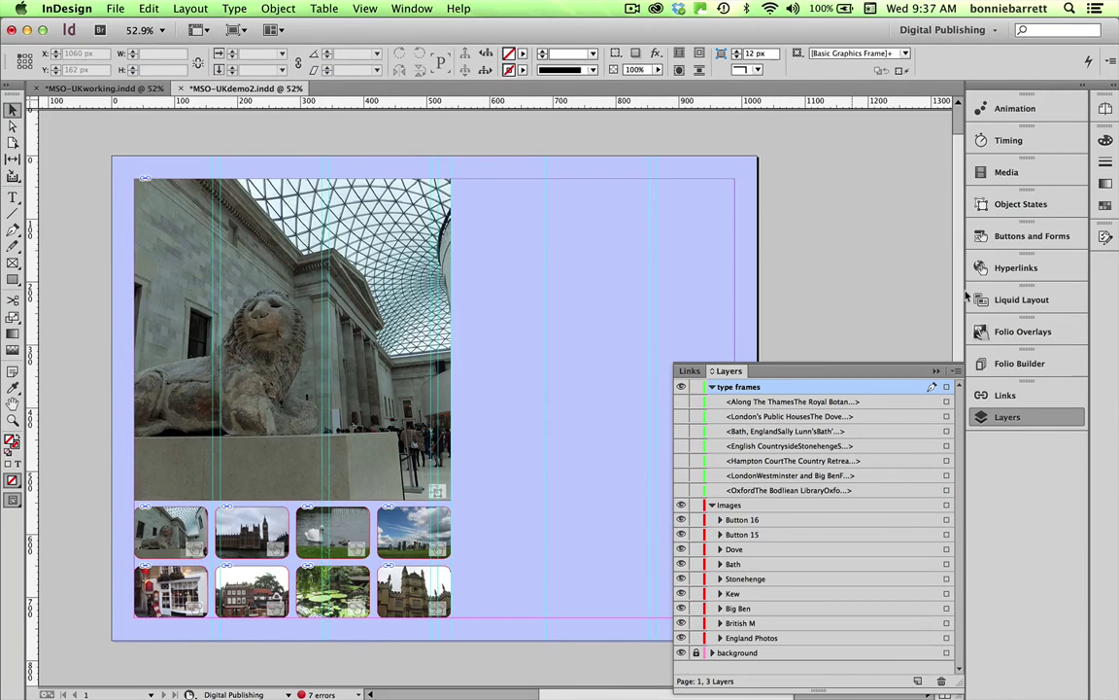
Step: Paste the frame into England Photos' British M state, then switch to the Big Ben state
{"action": "left_click", "coordinate": [1012, 204]}
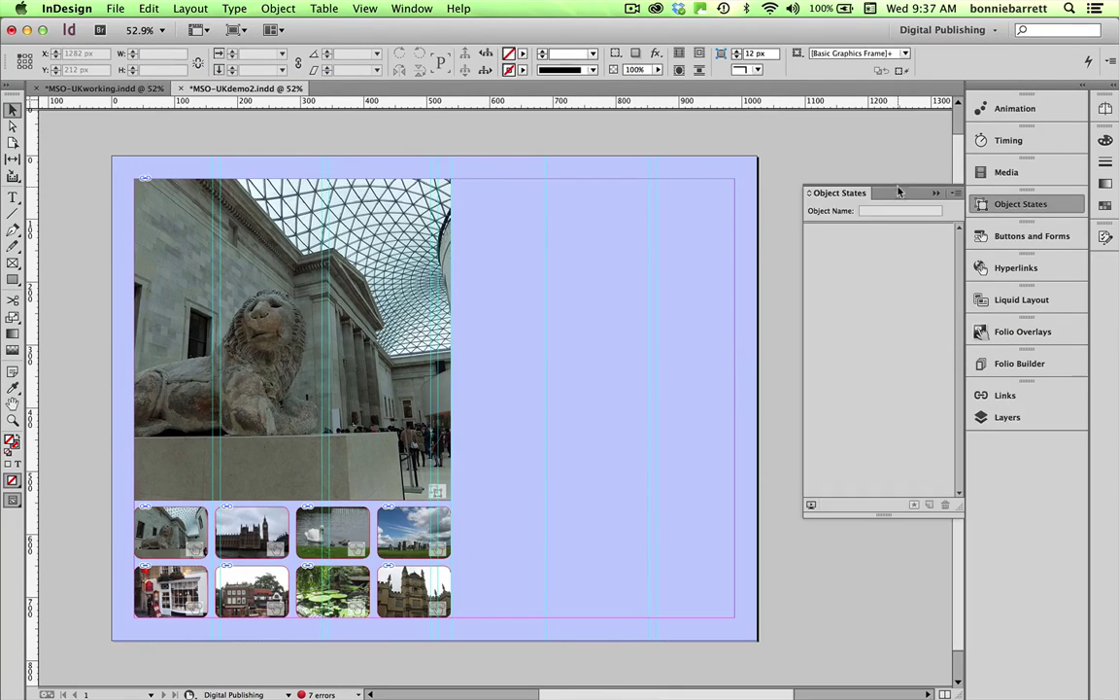
{"action": "left_click", "coordinate": [272, 236]}
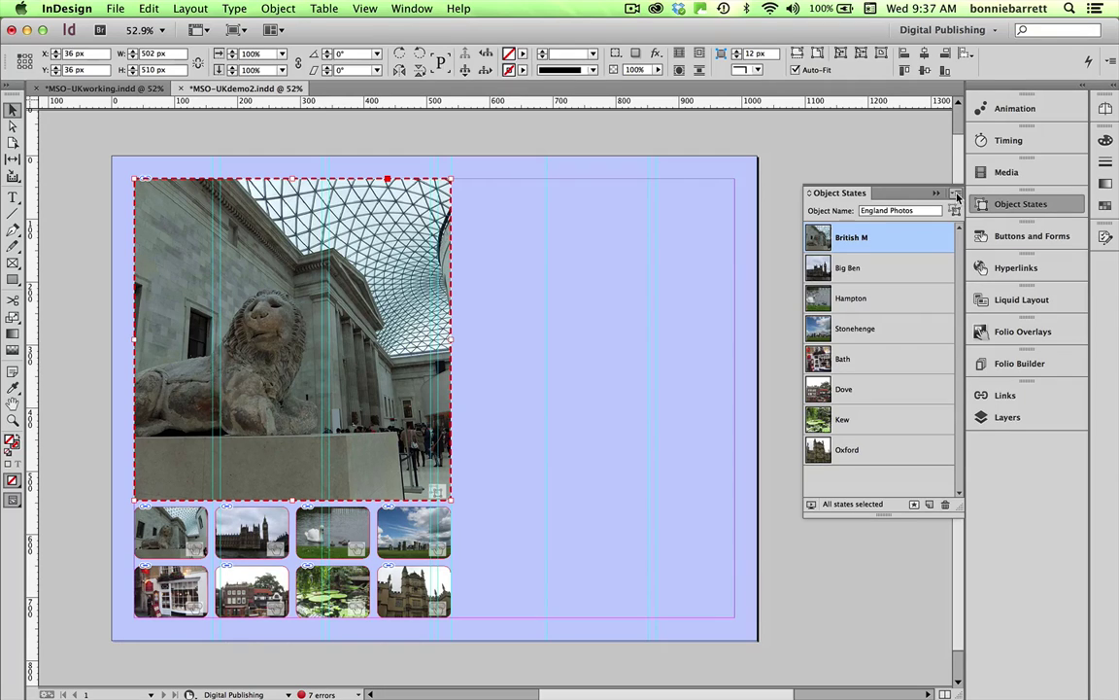
{"action": "left_click", "coordinate": [957, 195]}
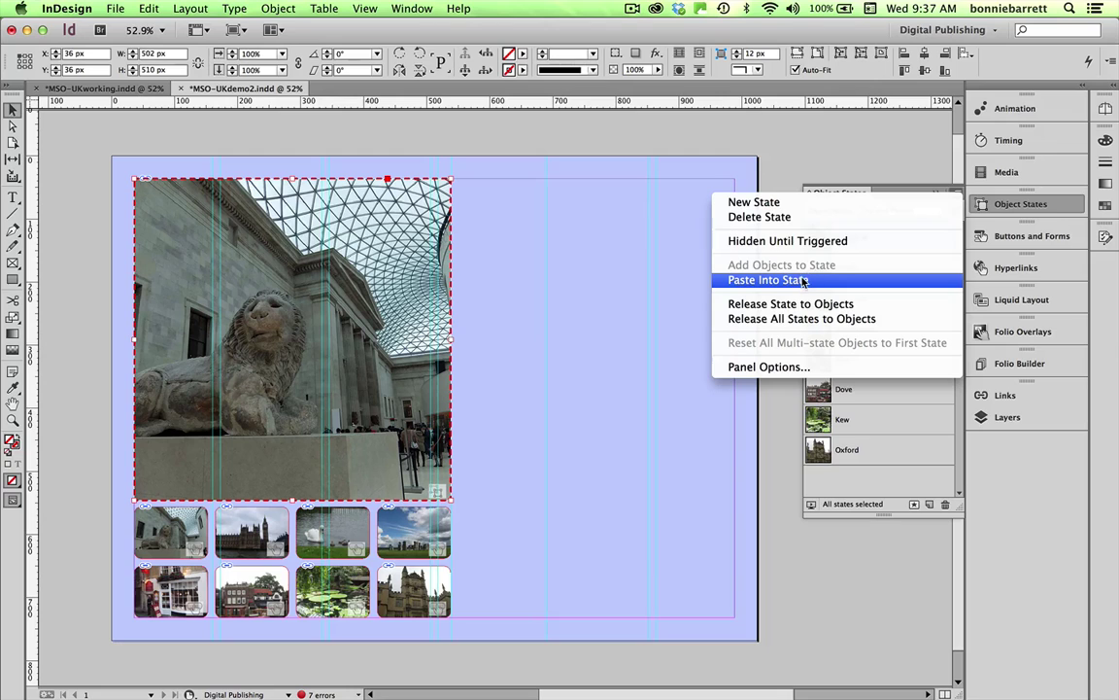
{"action": "left_click", "coordinate": [804, 280]}
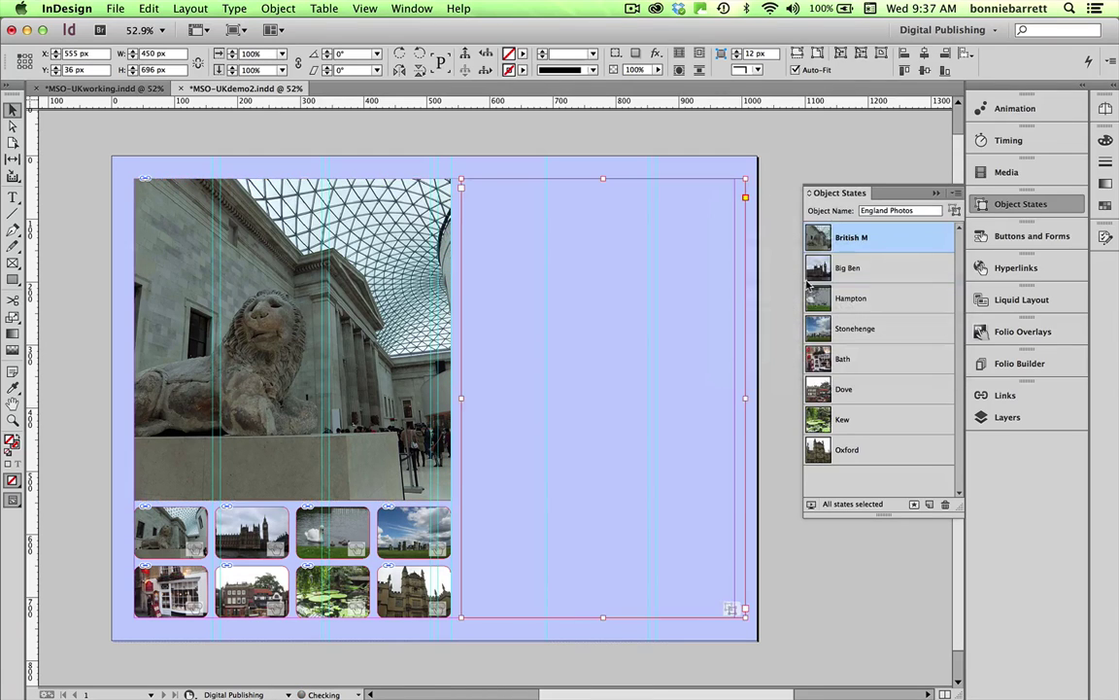
{"action": "left_click", "coordinate": [870, 274]}
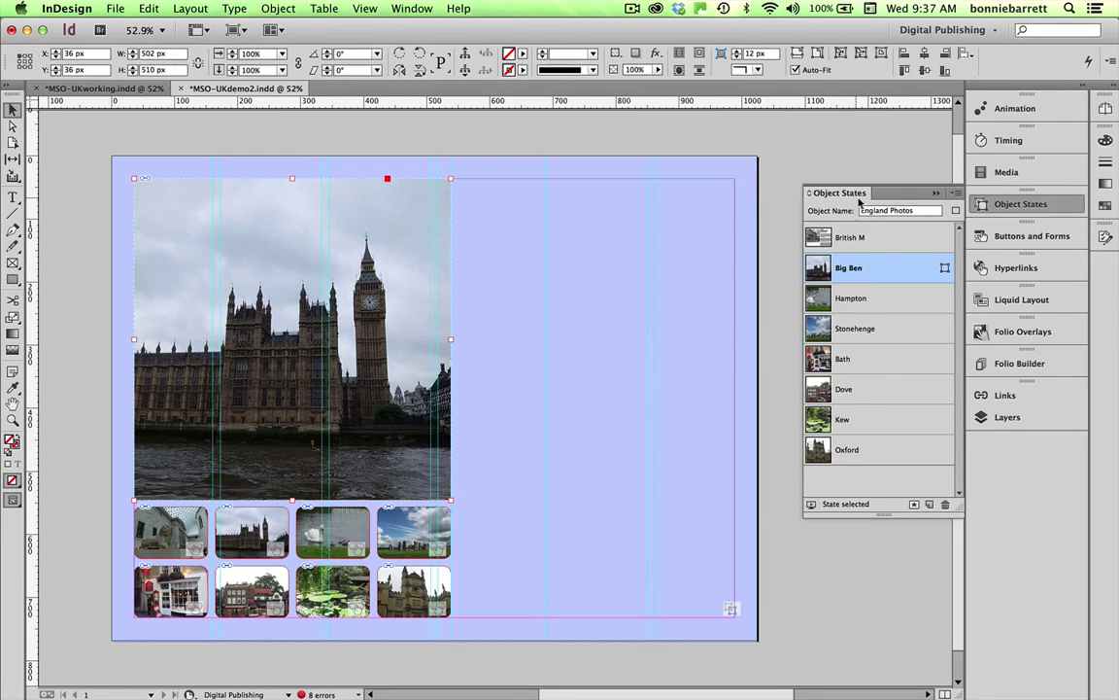
Step: Float the Object States and Layers panels out of the dock
{"action": "left_click_drag", "start_coordinate": [852, 194], "coordinate": [98, 123]}
{"action": "left_click", "coordinate": [1002, 386]}
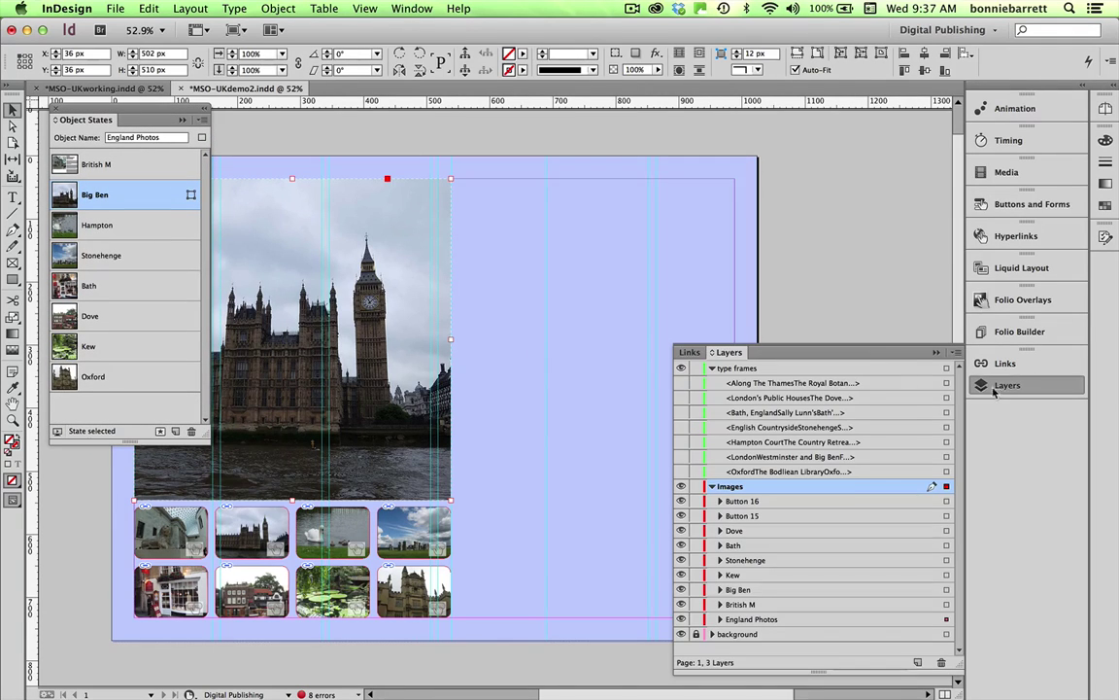
{"action": "left_click_drag", "start_coordinate": [887, 348], "coordinate": [864, 137]}
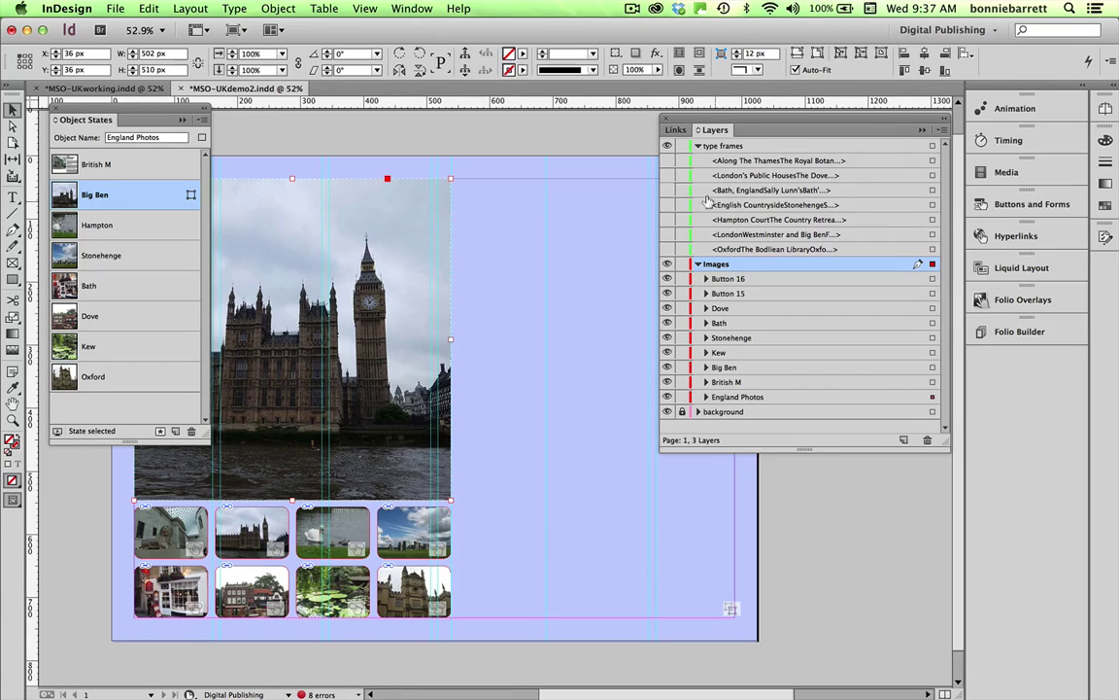
Step: Show and cut the Westminster and Big Ben text frame, then paste it into the Big Ben state
{"action": "left_click", "coordinate": [666, 234]}
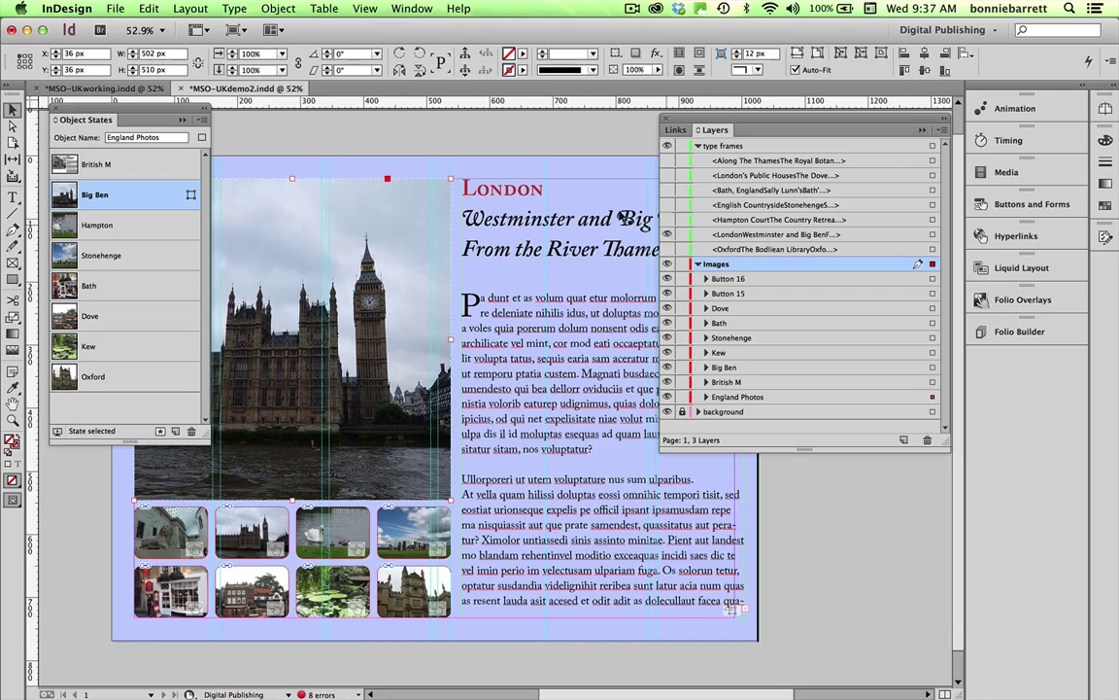
{"action": "left_click", "coordinate": [539, 195]}
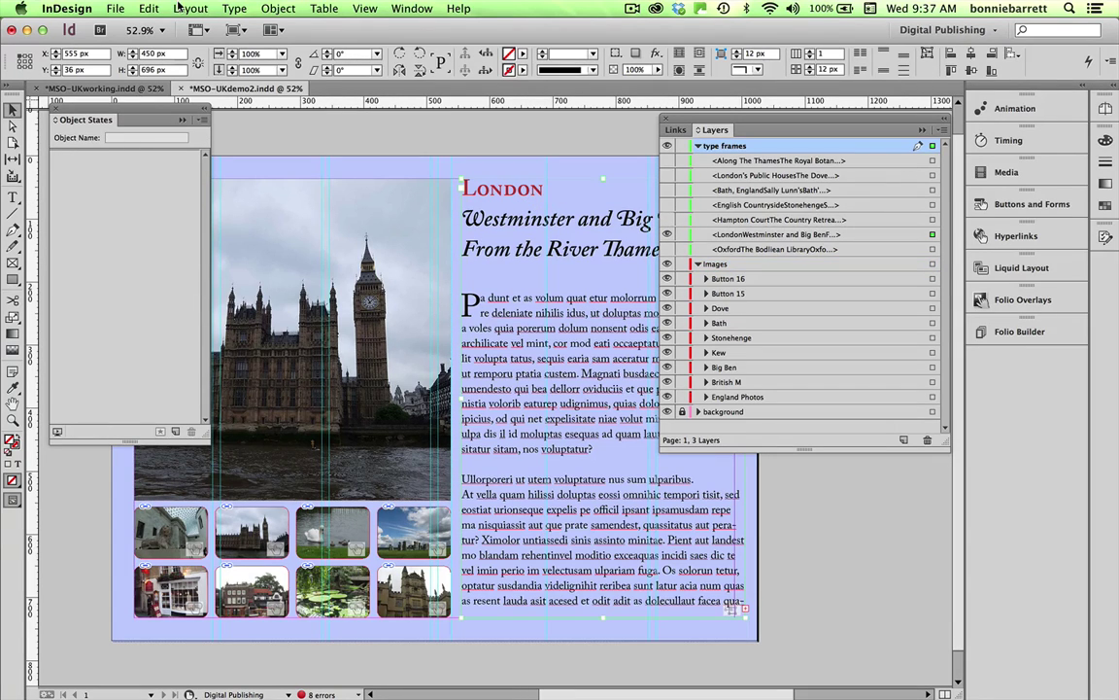
{"action": "left_click", "coordinate": [148, 8]}
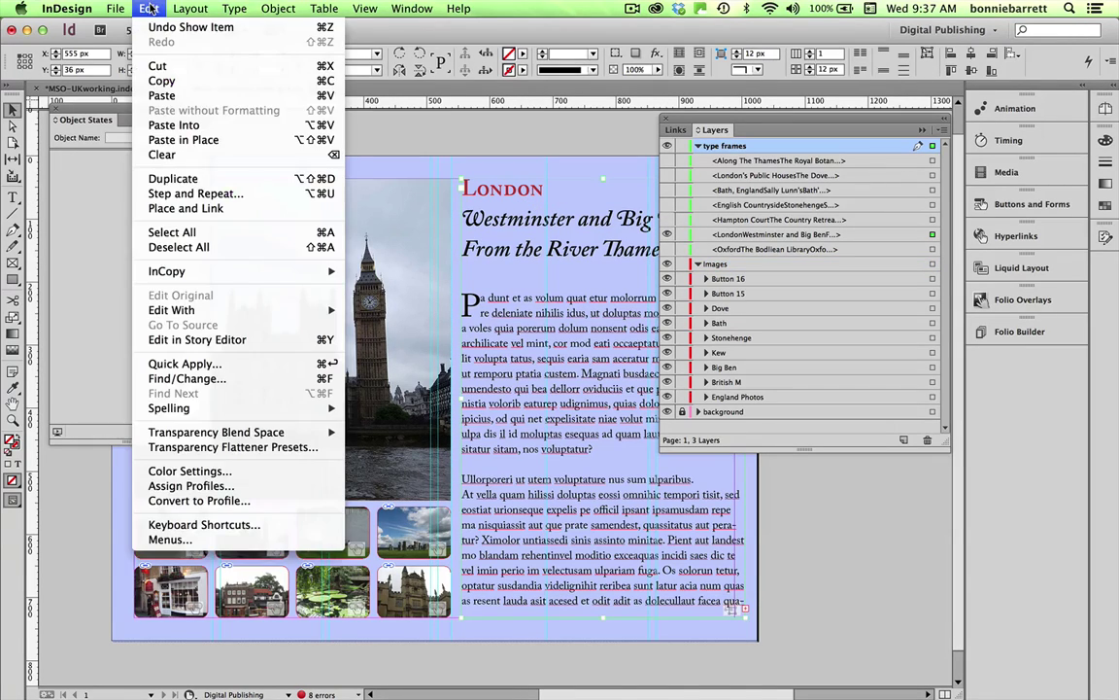
{"action": "left_click", "coordinate": [156, 67]}
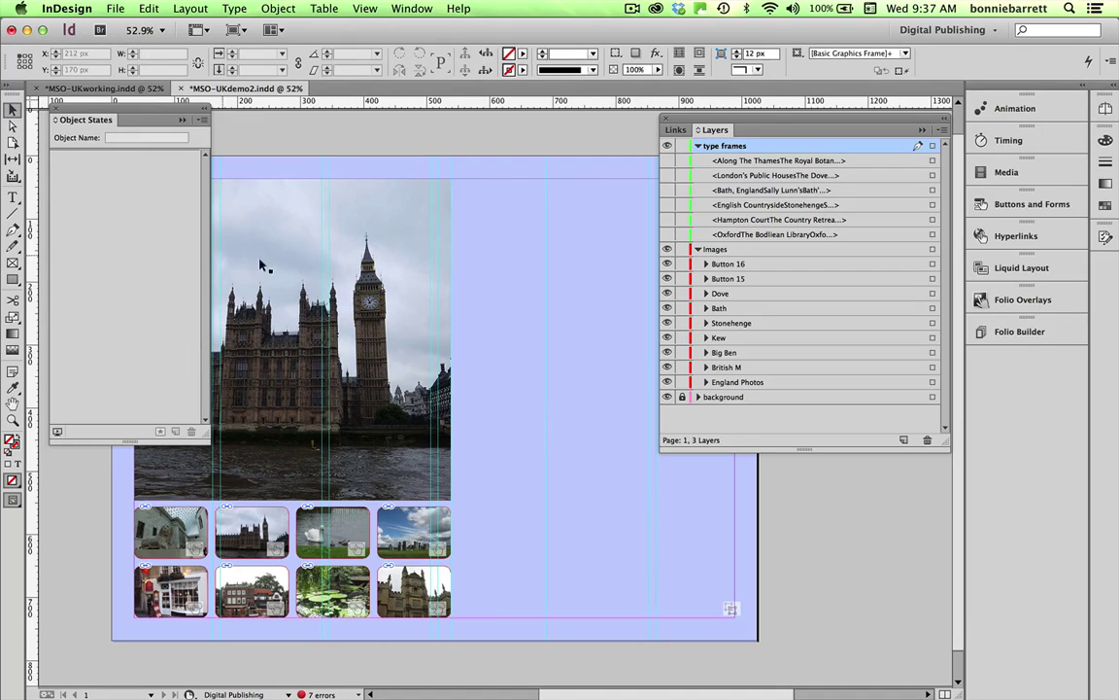
{"action": "left_click", "coordinate": [294, 255]}
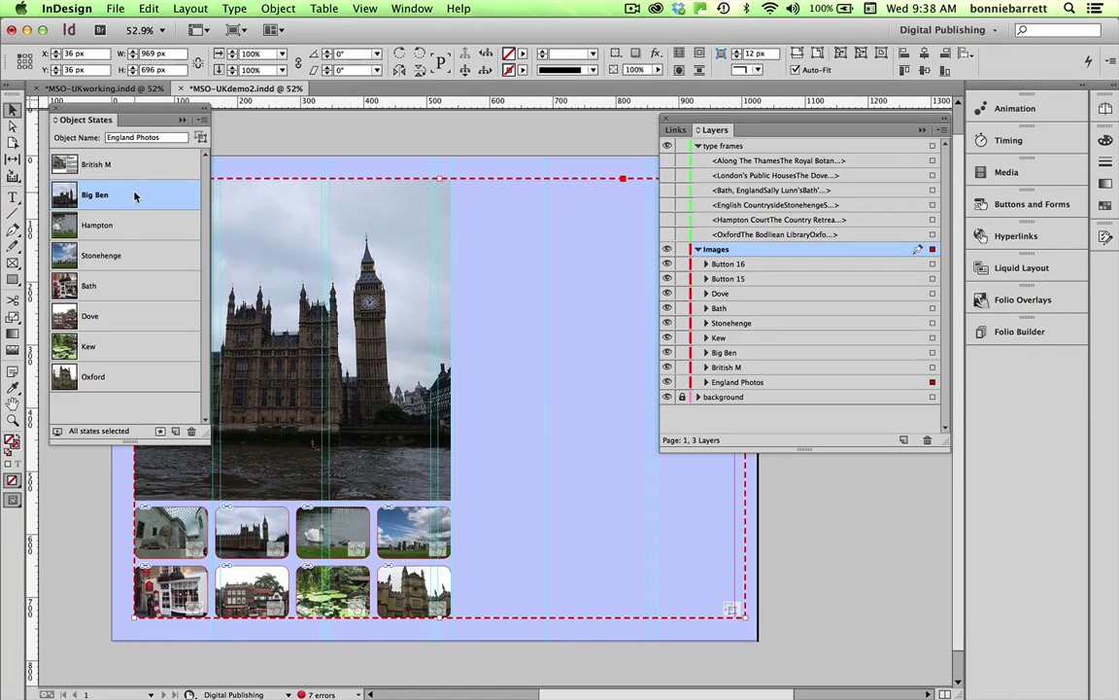
{"action": "left_click", "coordinate": [200, 118]}
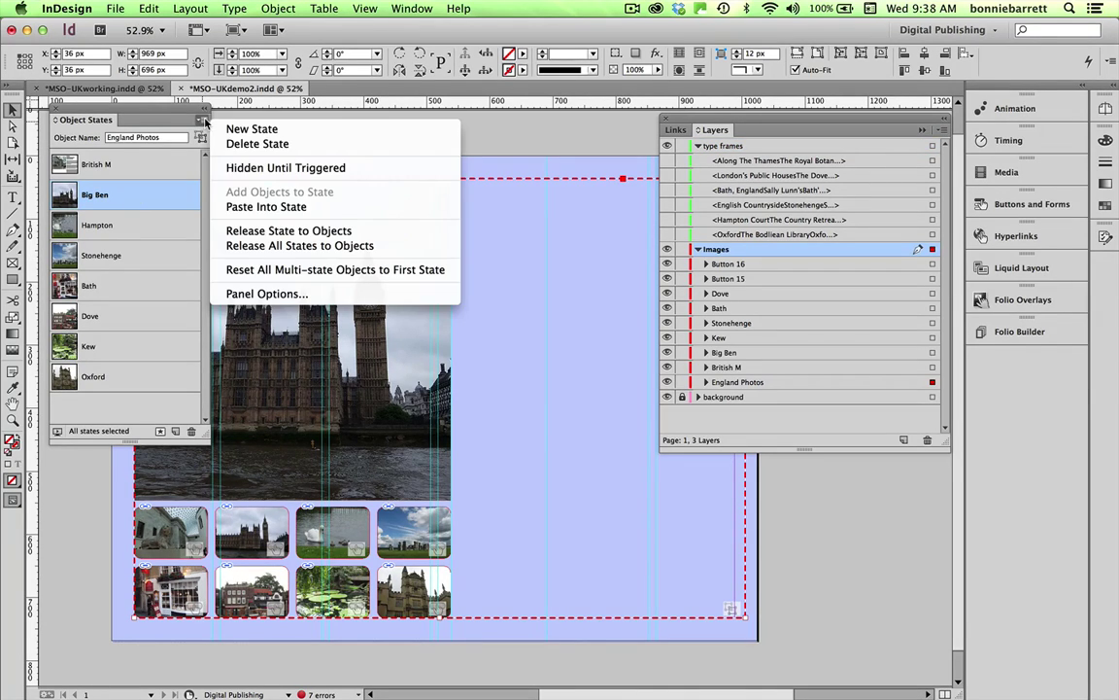
{"action": "left_click", "coordinate": [240, 206]}
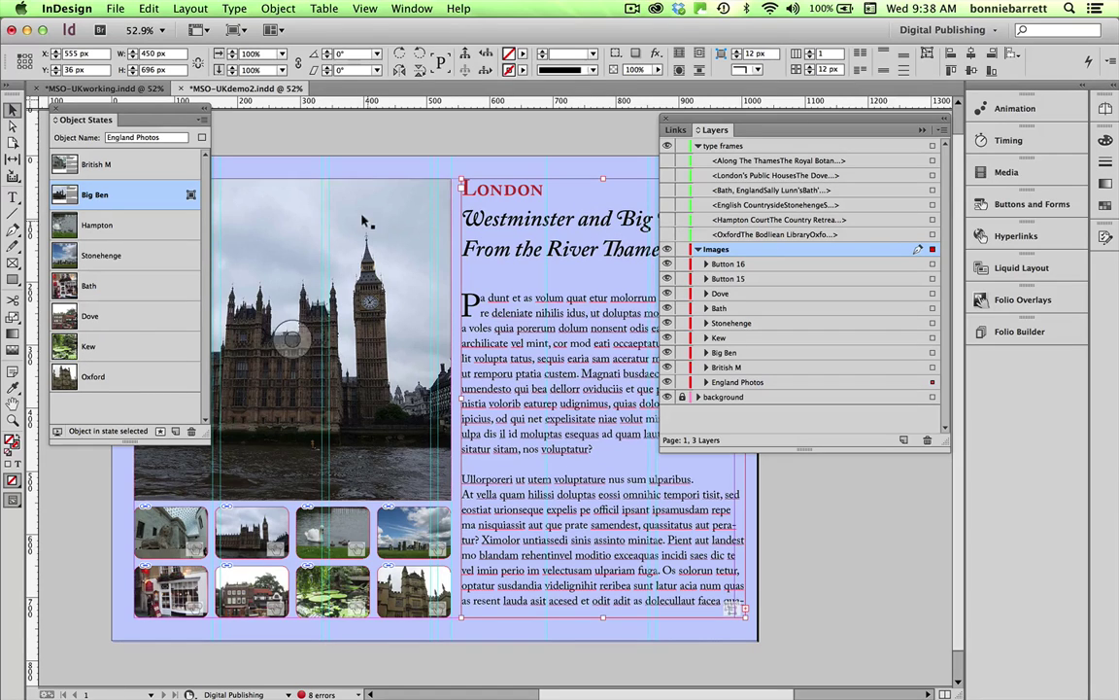
Step: Switch to the Hampton state, then show and cut the Hampton Court text frame
{"action": "left_click", "coordinate": [118, 225]}
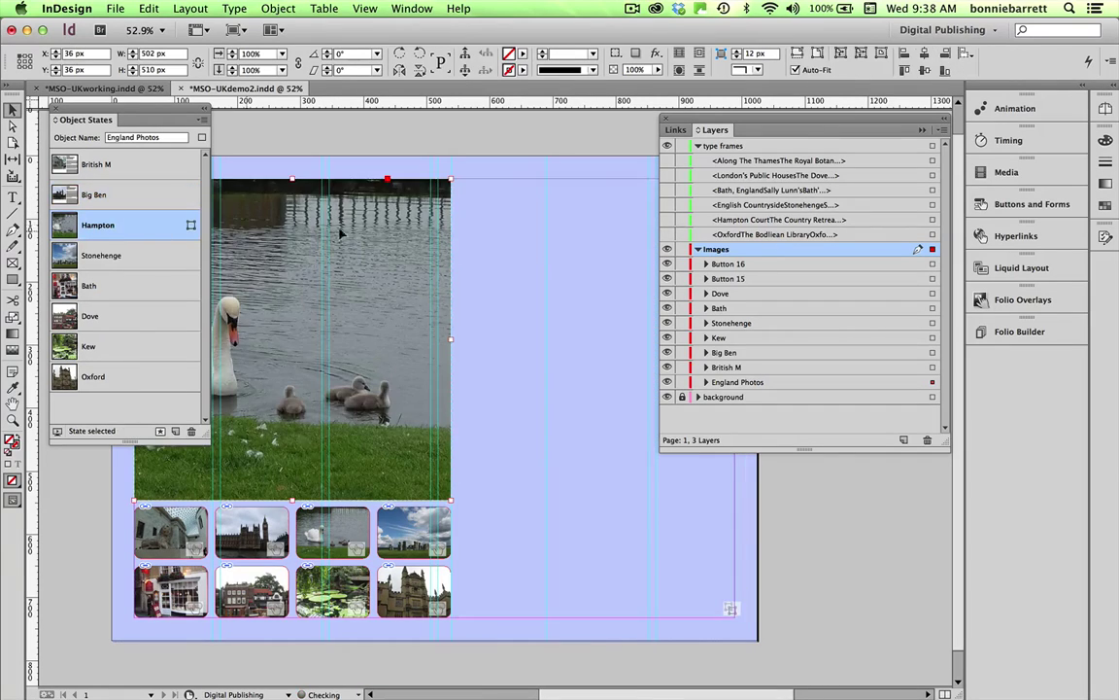
{"action": "left_click", "coordinate": [667, 219]}
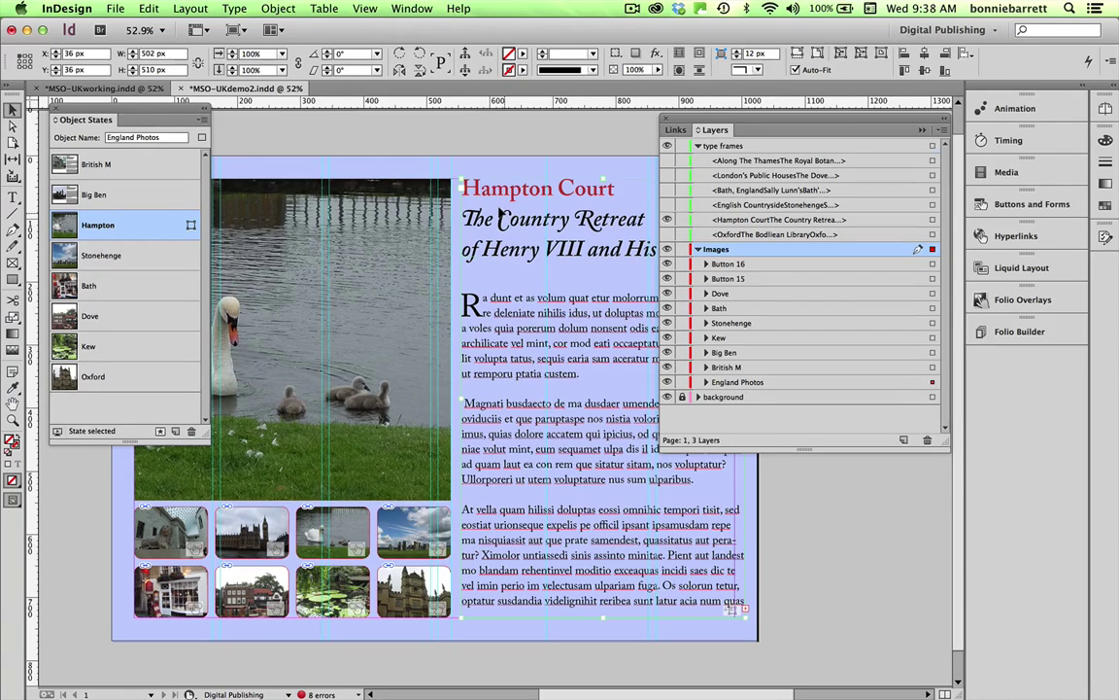
{"action": "left_click", "coordinate": [500, 216]}
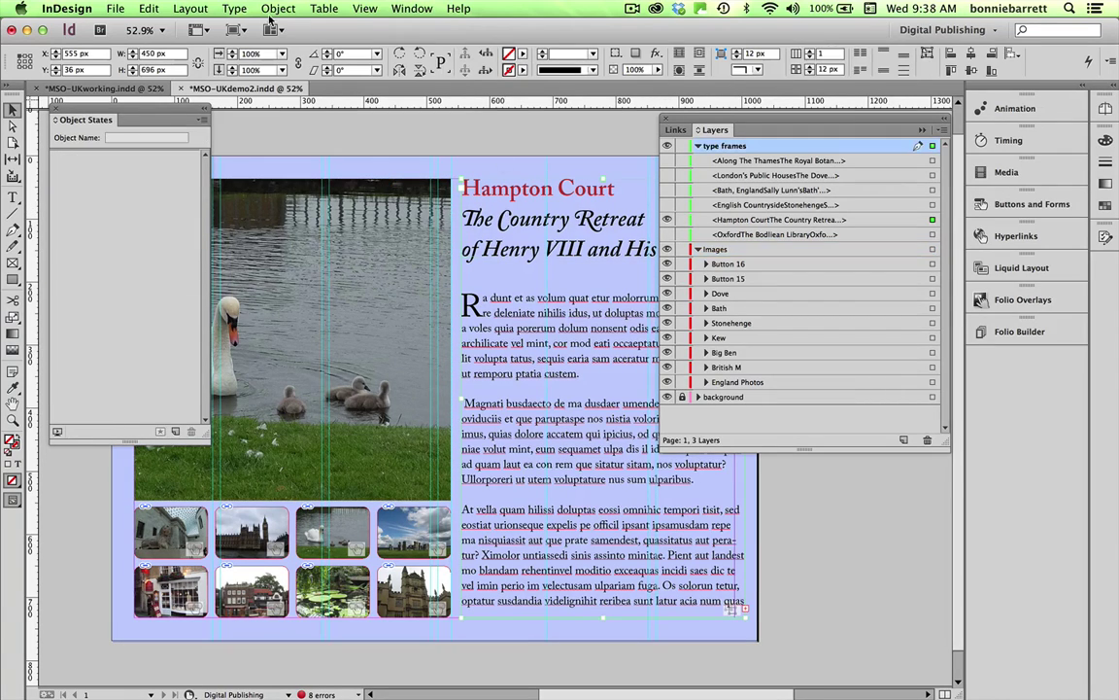
{"action": "left_click", "coordinate": [149, 9]}
{"action": "left_click", "coordinate": [156, 66]}
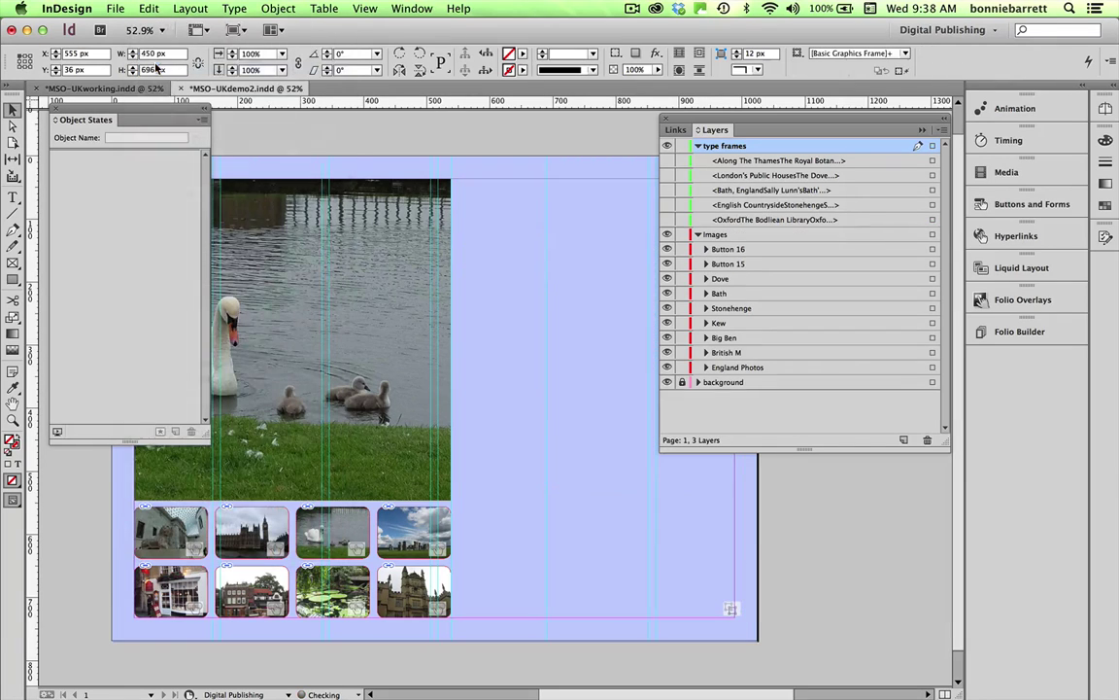
Step: Paste the Hampton Court frame into England Photos' Hampton state
{"action": "left_click", "coordinate": [291, 338]}
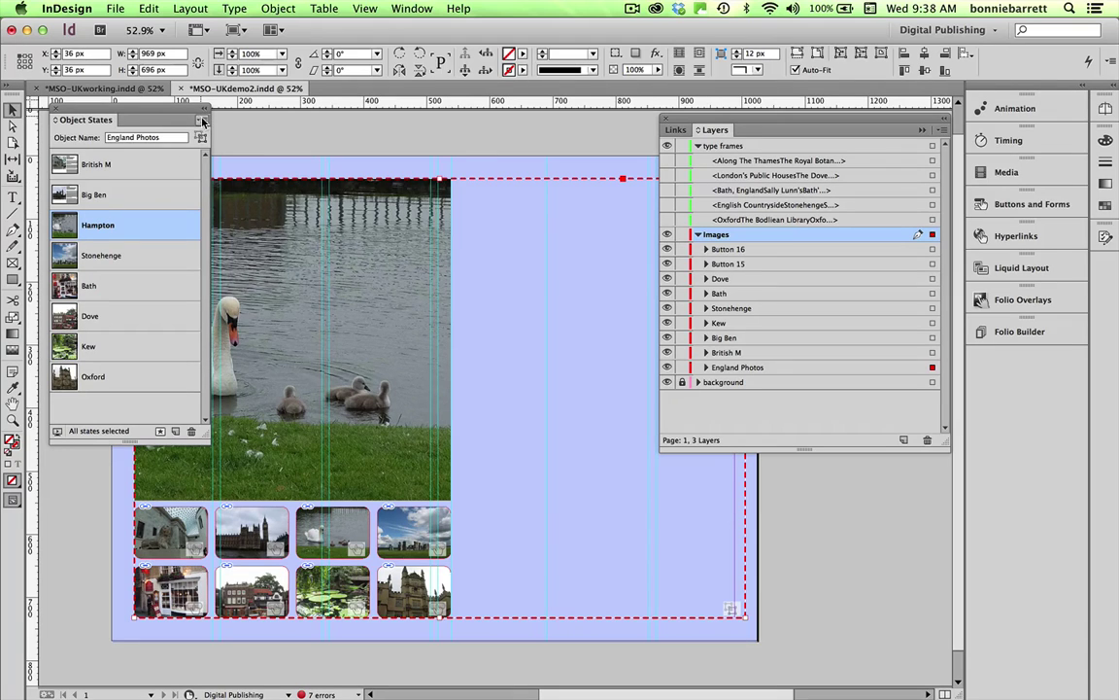
{"action": "left_click", "coordinate": [202, 121]}
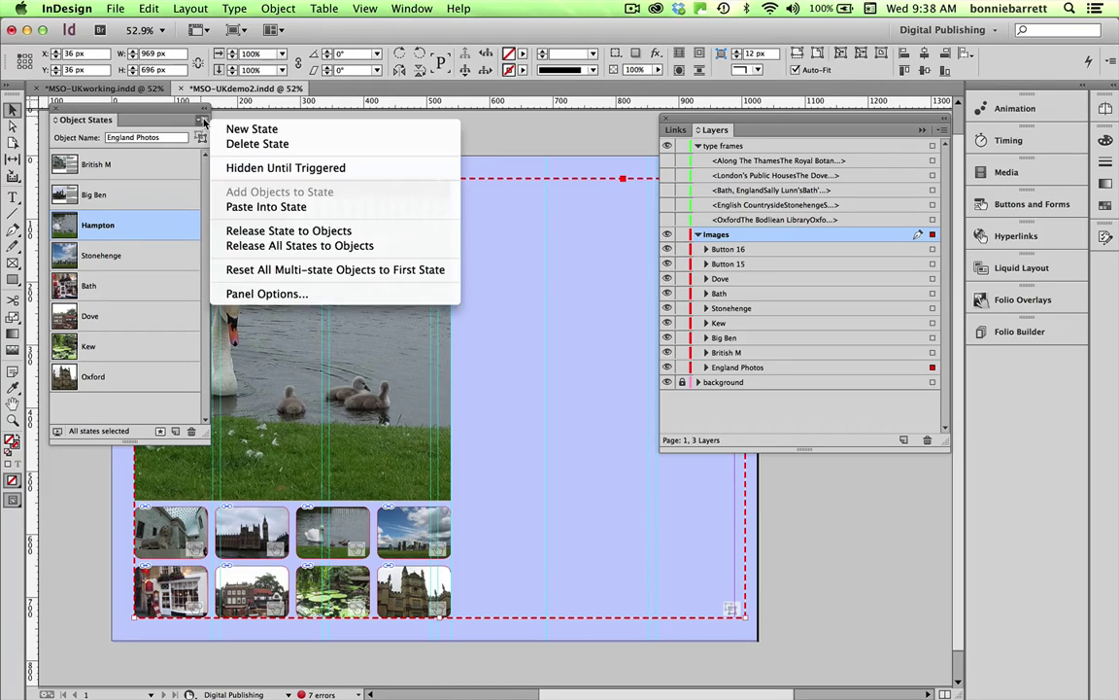
{"action": "left_click", "coordinate": [238, 207]}
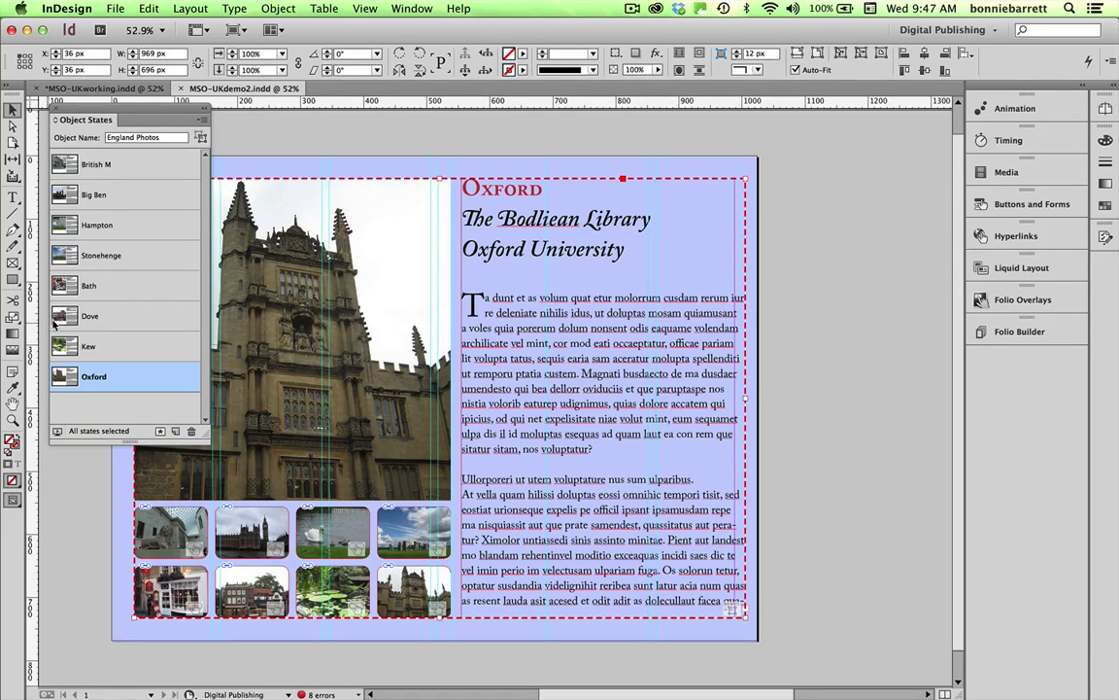
Step: Preview the spread and test every thumbnail, from Big Ben through Oxford, ending back on British Museum
{"action": "left_click", "coordinate": [55, 430]}
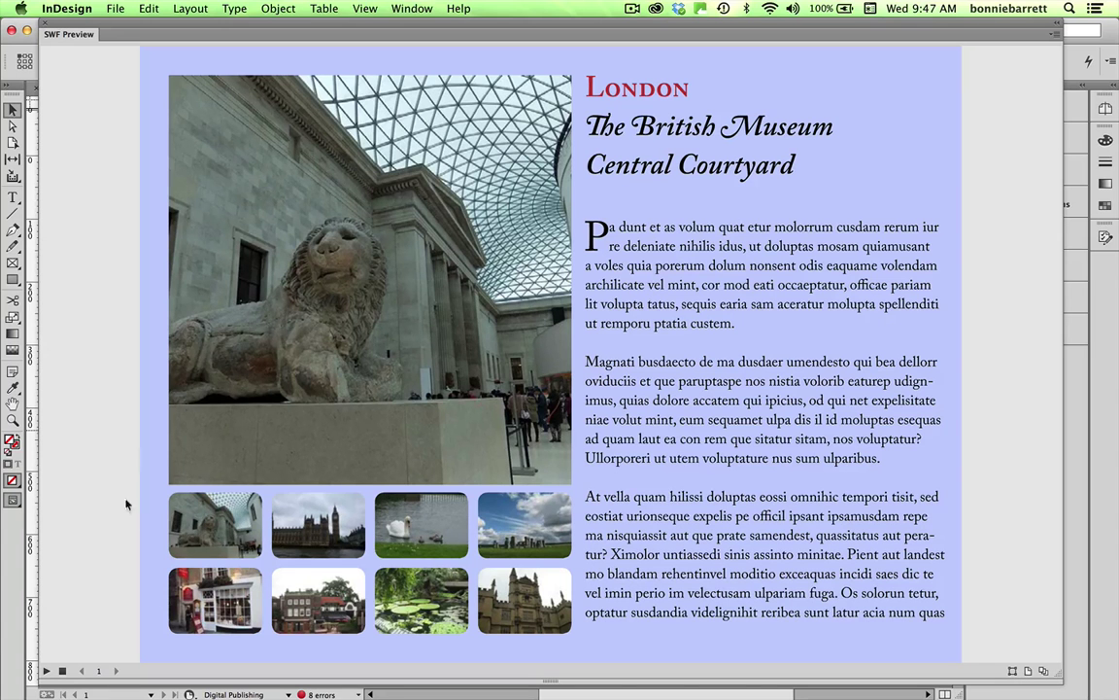
{"action": "left_click", "coordinate": [306, 542]}
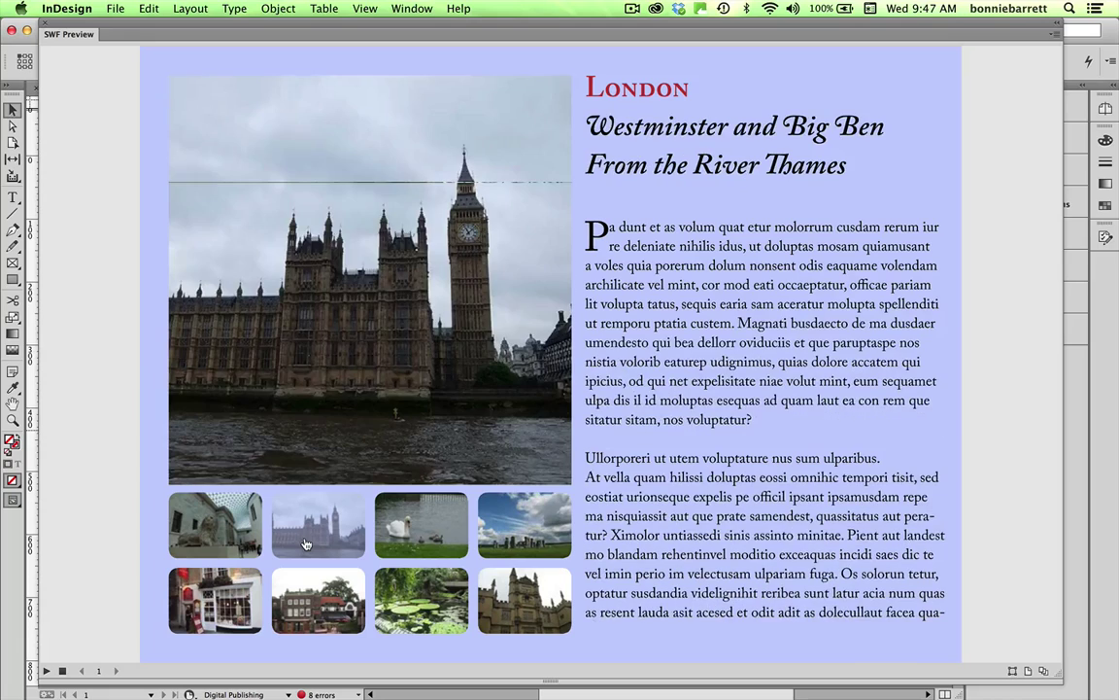
{"action": "left_click", "coordinate": [399, 530]}
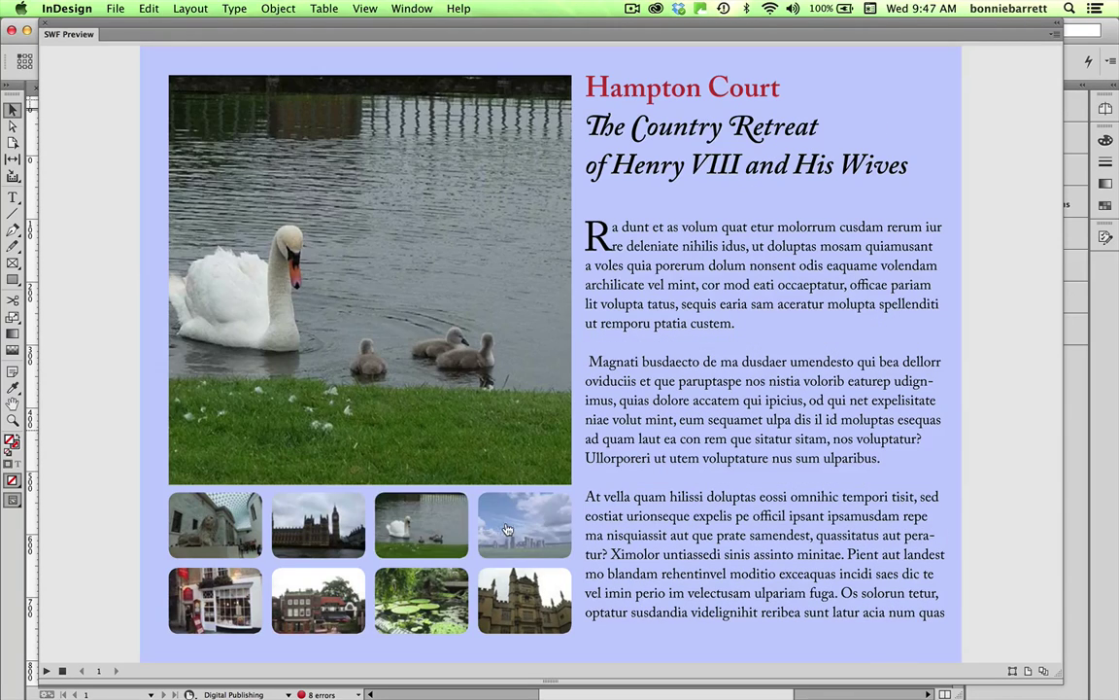
{"action": "left_click", "coordinate": [513, 530]}
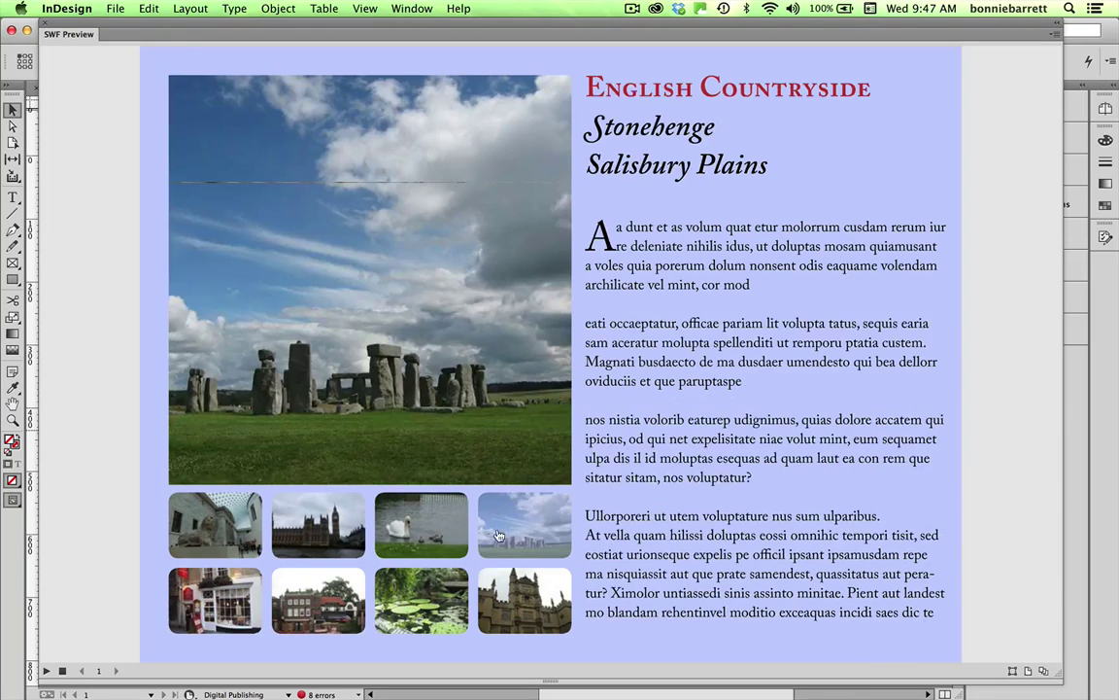
{"action": "left_click", "coordinate": [215, 596]}
{"action": "left_click", "coordinate": [319, 600]}
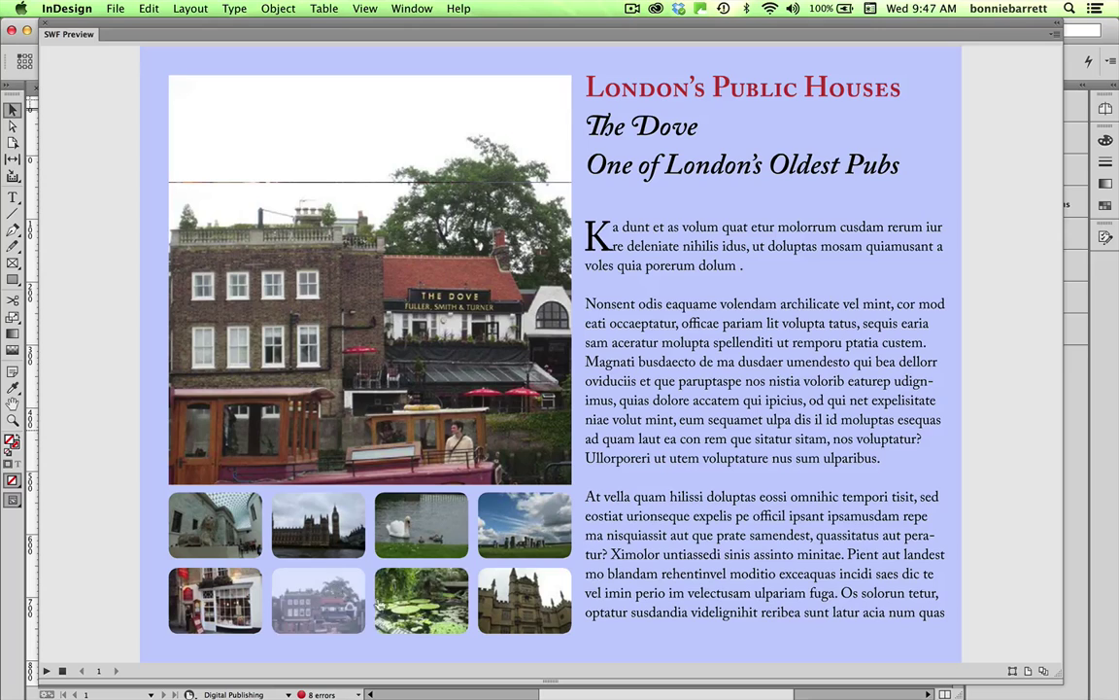
{"action": "left_click", "coordinate": [417, 595]}
{"action": "left_click", "coordinate": [523, 610]}
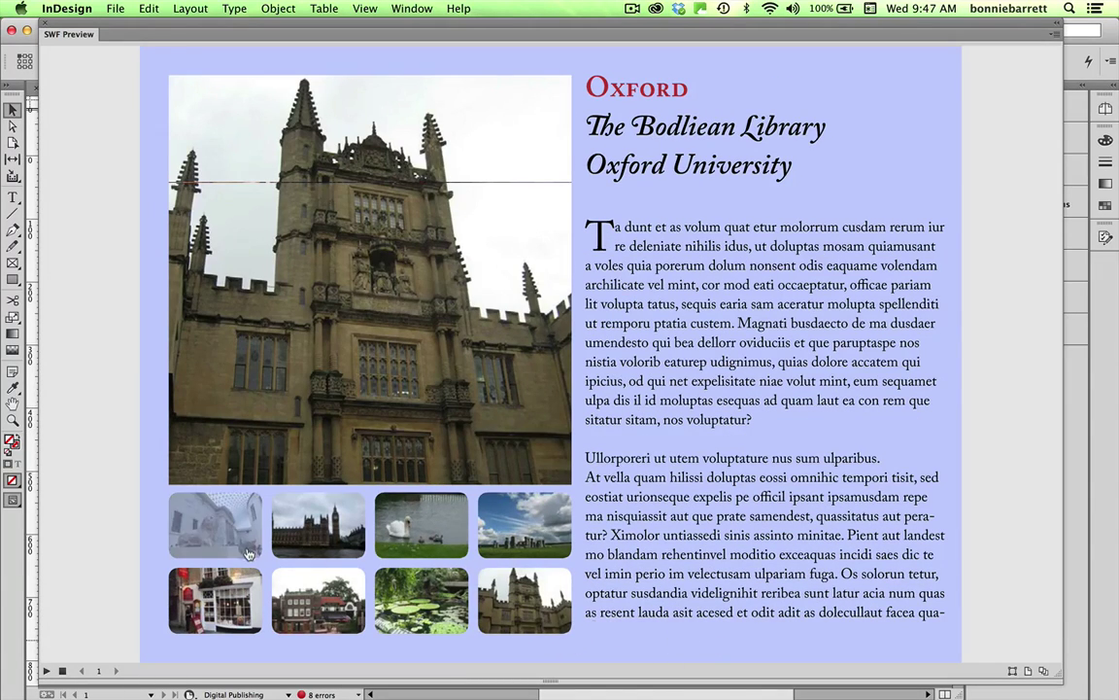
{"action": "left_click", "coordinate": [216, 526]}
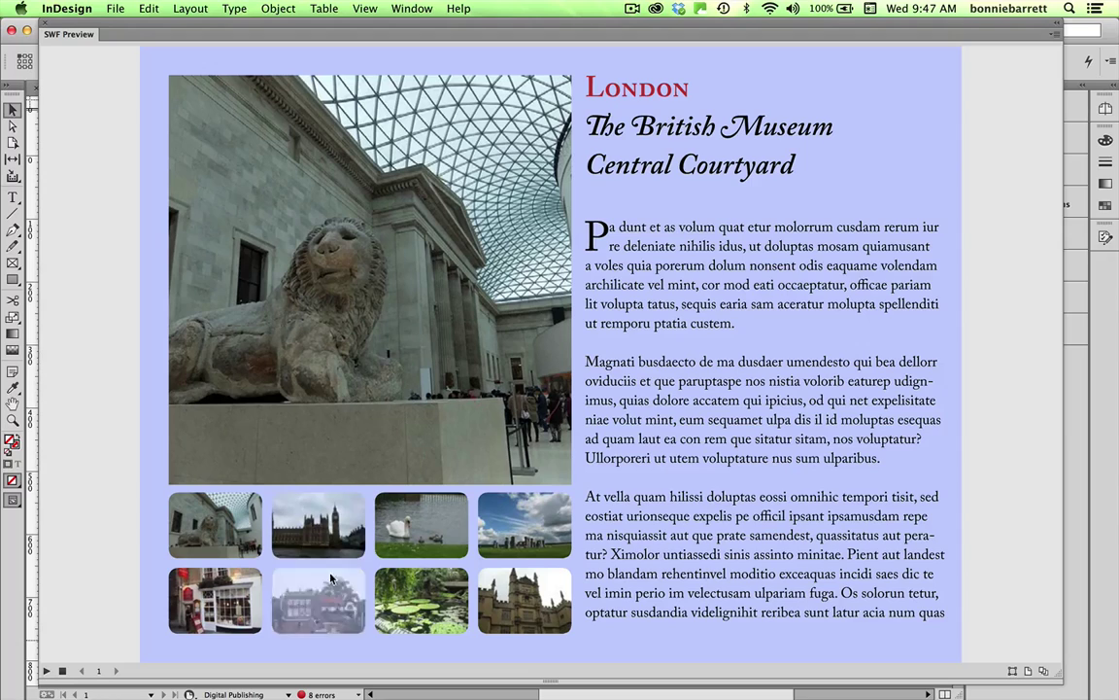